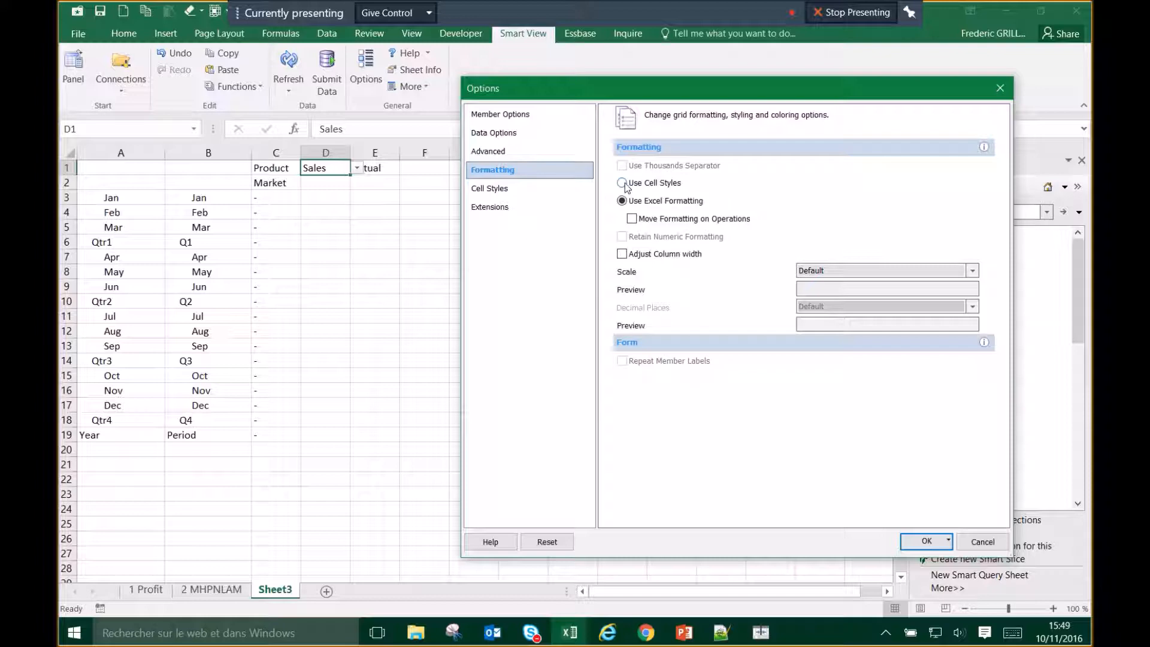
Step: Choose Use Cell Styles for Smart View grid formatting and go to the Cell Styles page
click(623, 183)
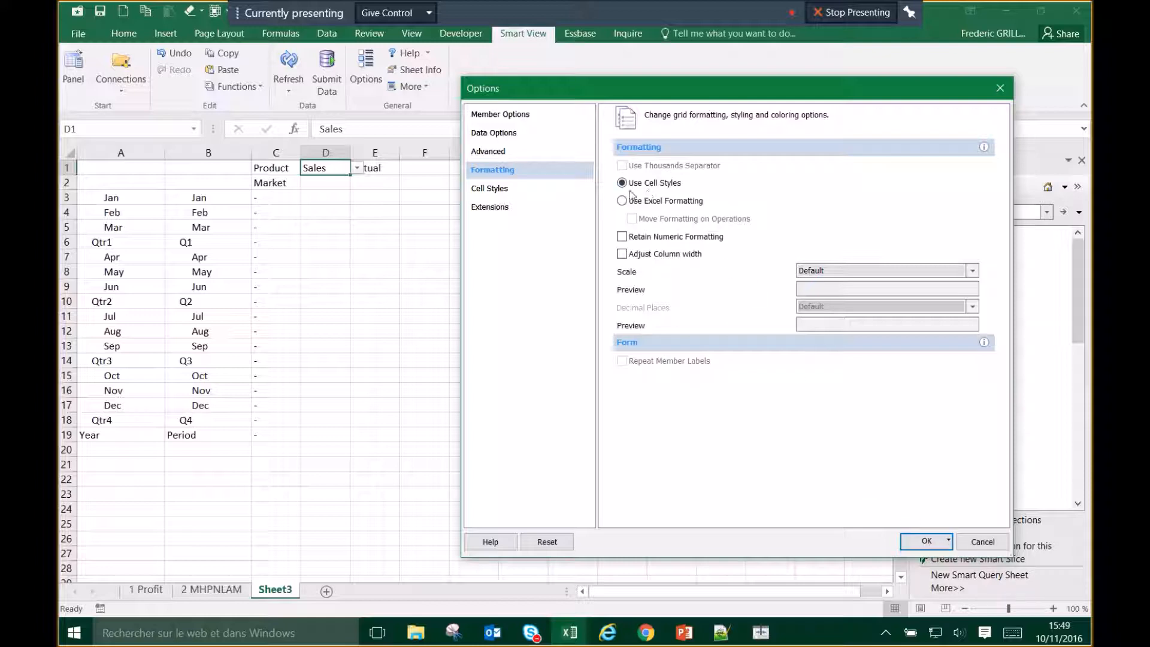
click(500, 191)
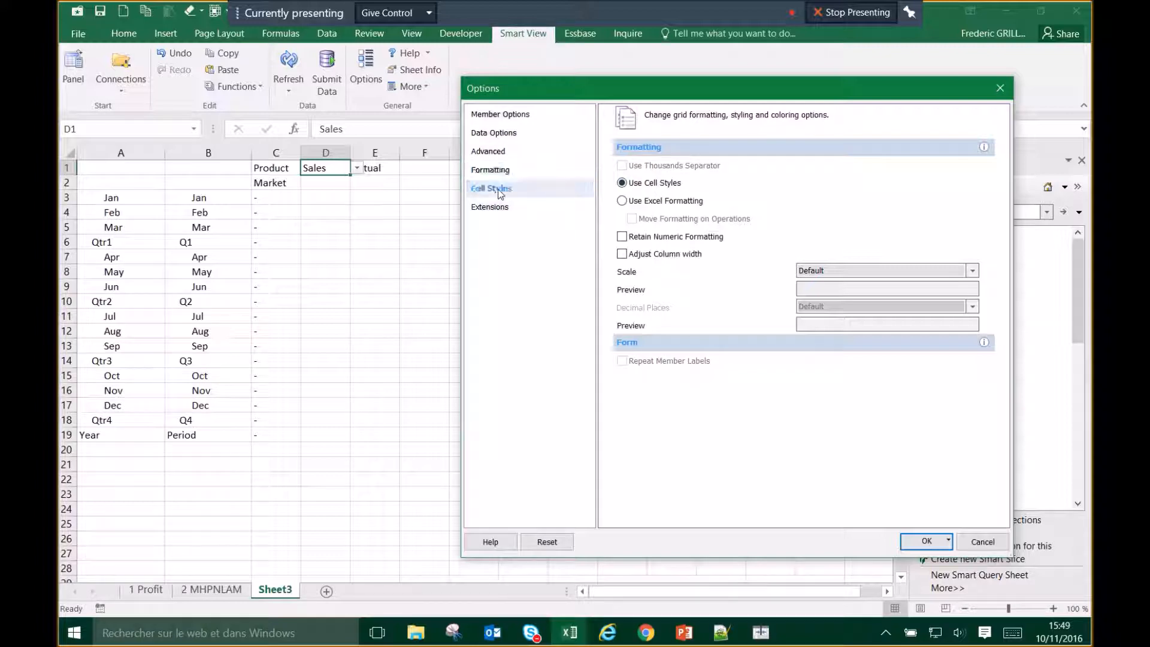
Step: Expand the Analytic Services style group with its Member cells and Data cells
click(606, 195)
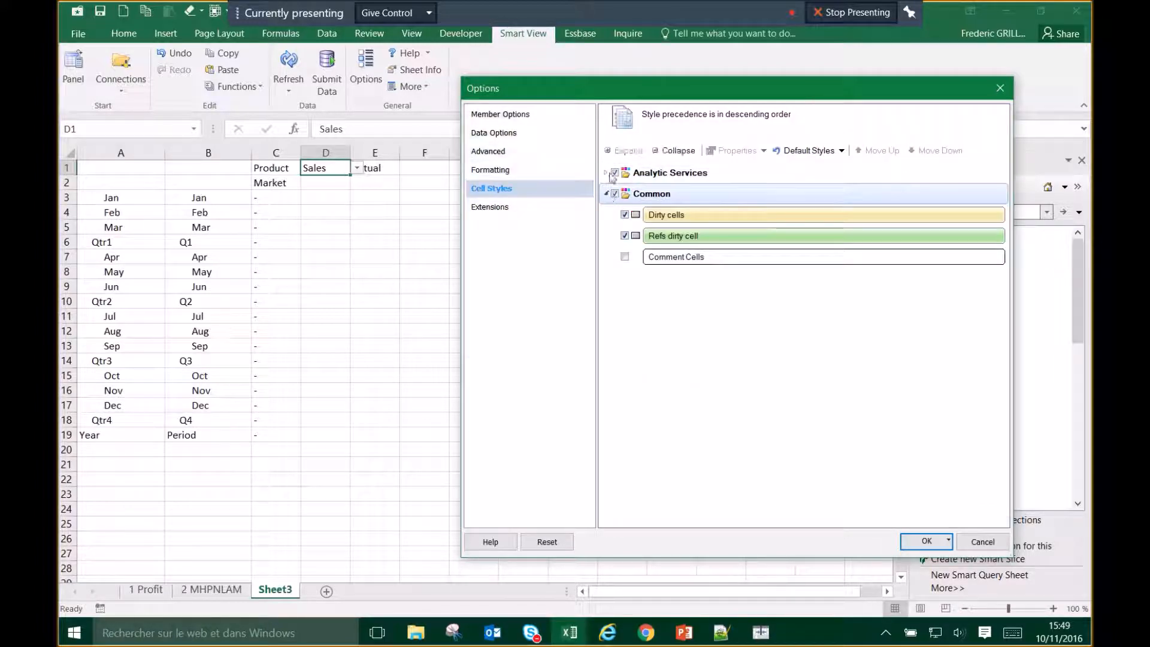
click(607, 173)
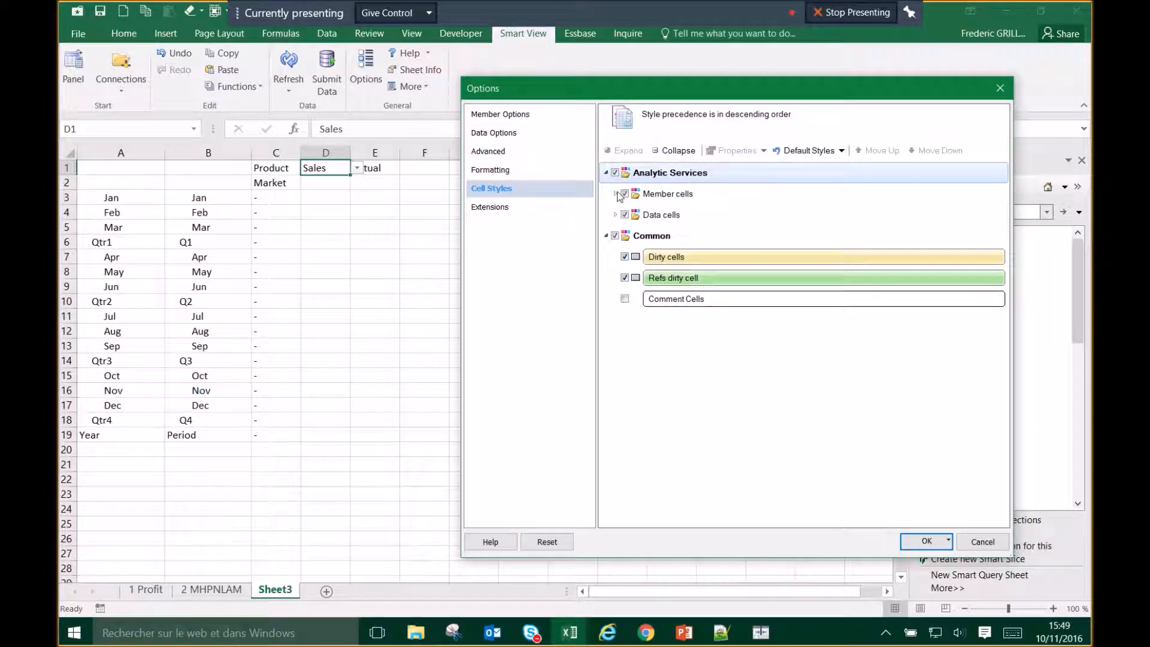
click(615, 194)
click(615, 383)
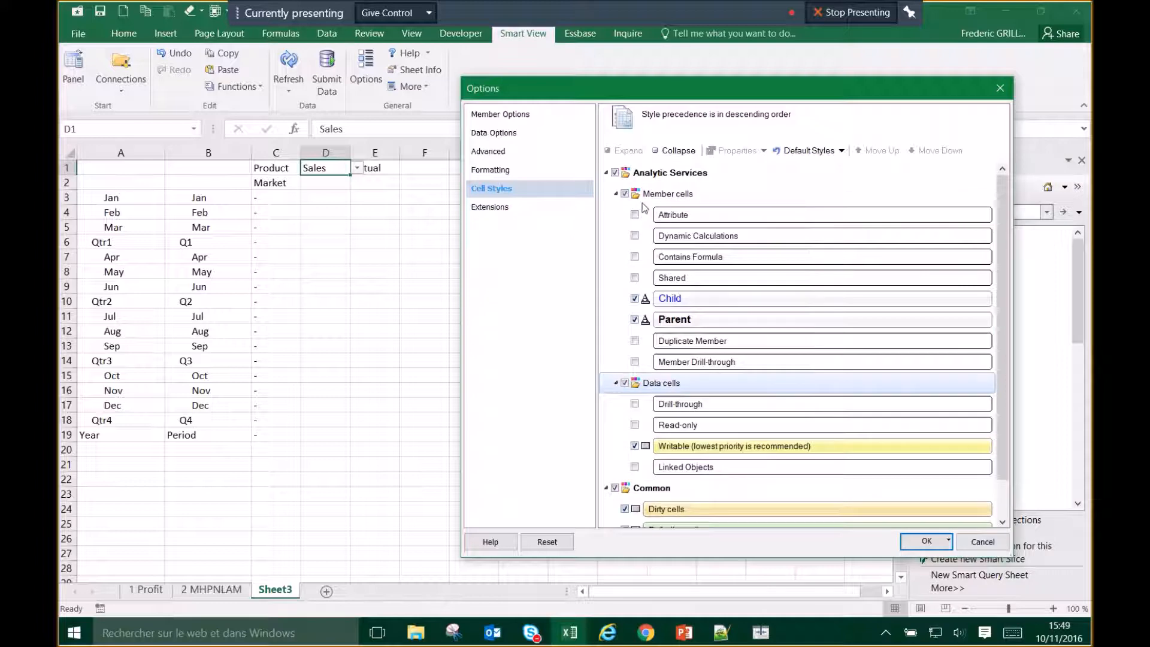
Step: Open the font settings for the Child member cell style
click(729, 298)
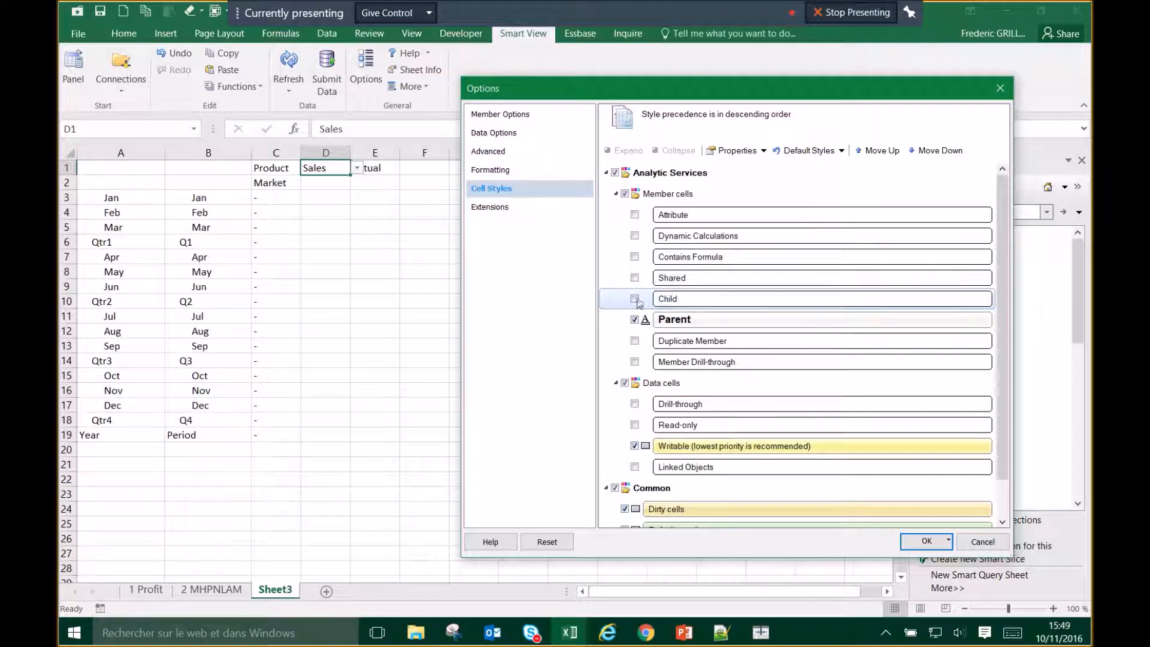
double_click(672, 300)
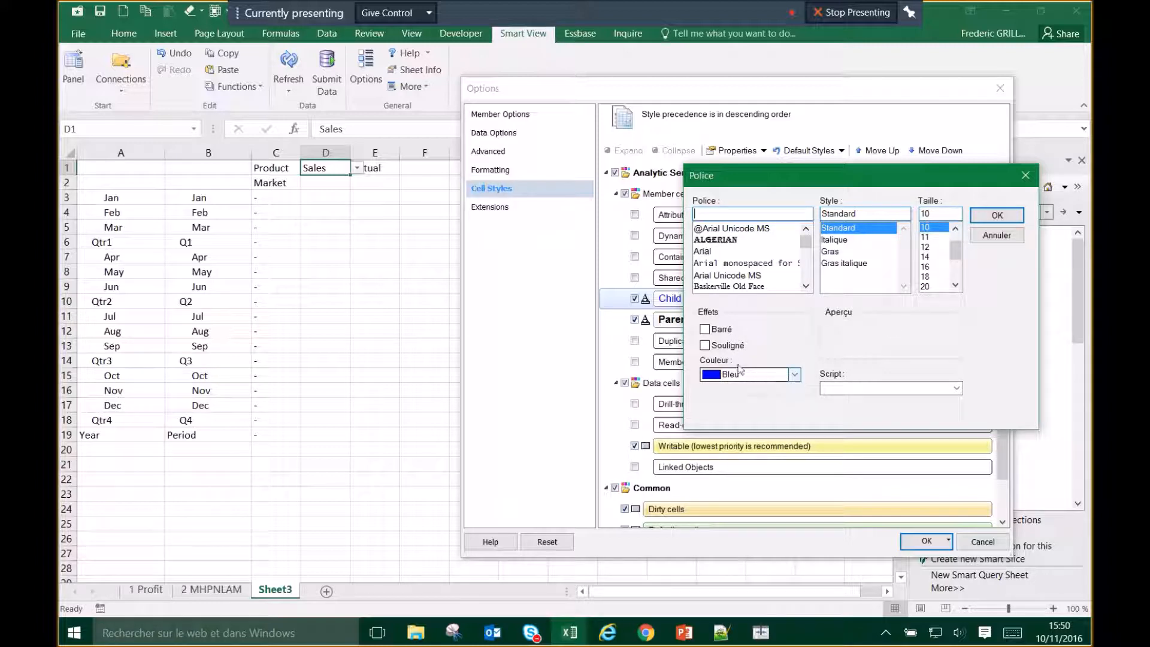
click(1006, 240)
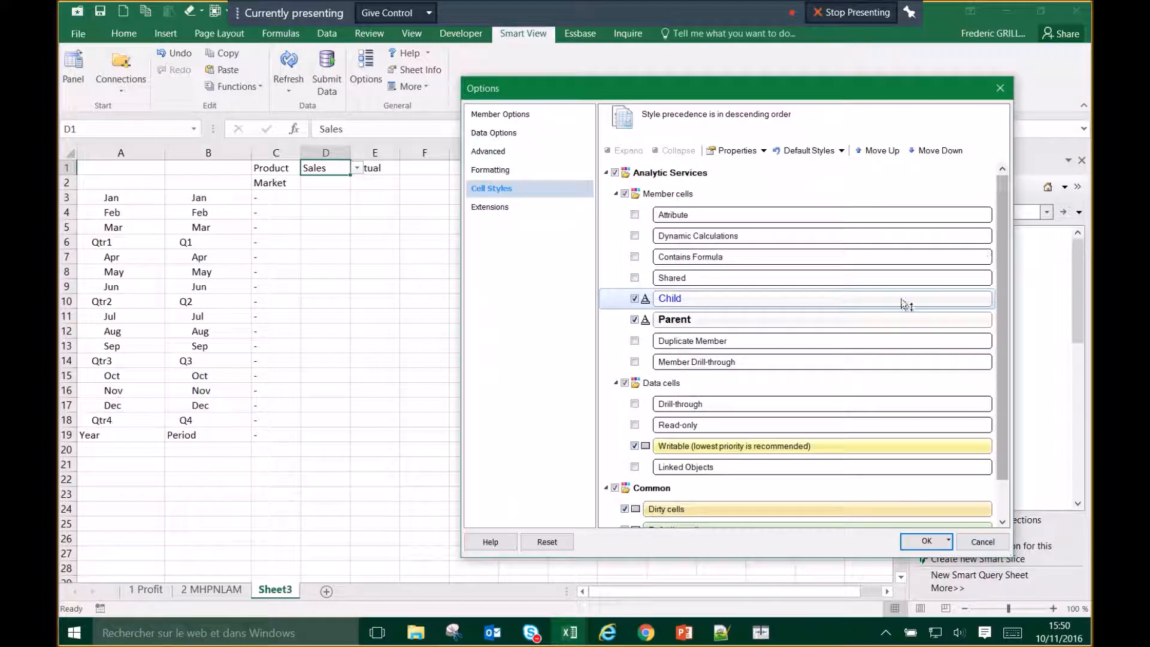
click(646, 301)
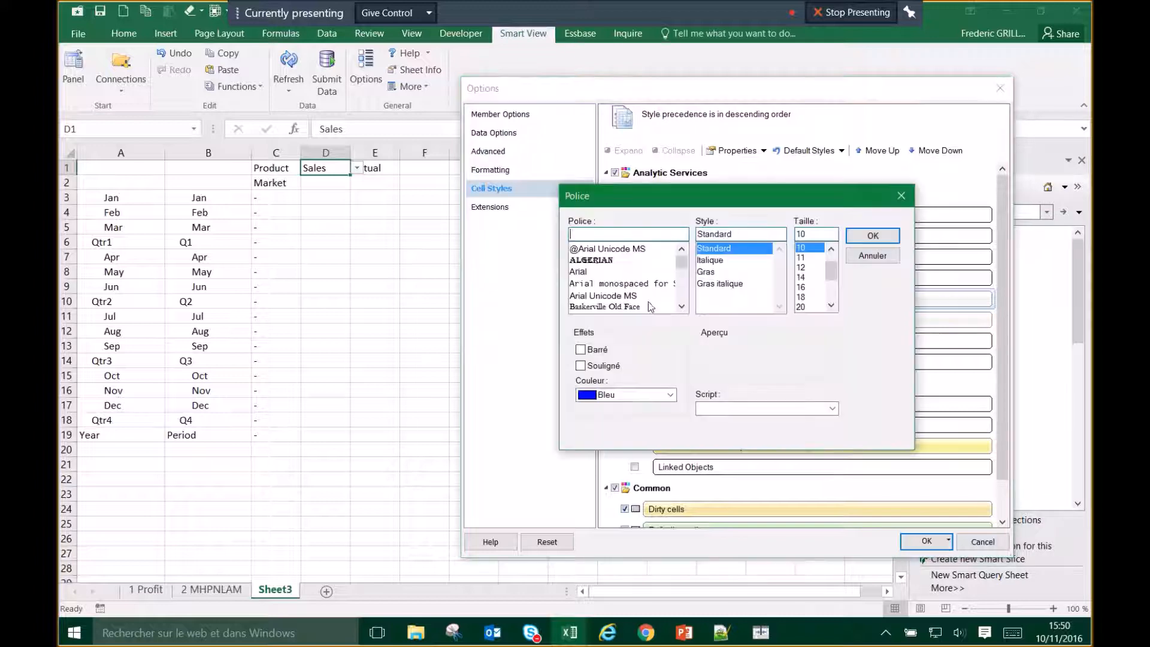
Step: Give the Child member style a light cyan background
click(863, 256)
right_click(673, 302)
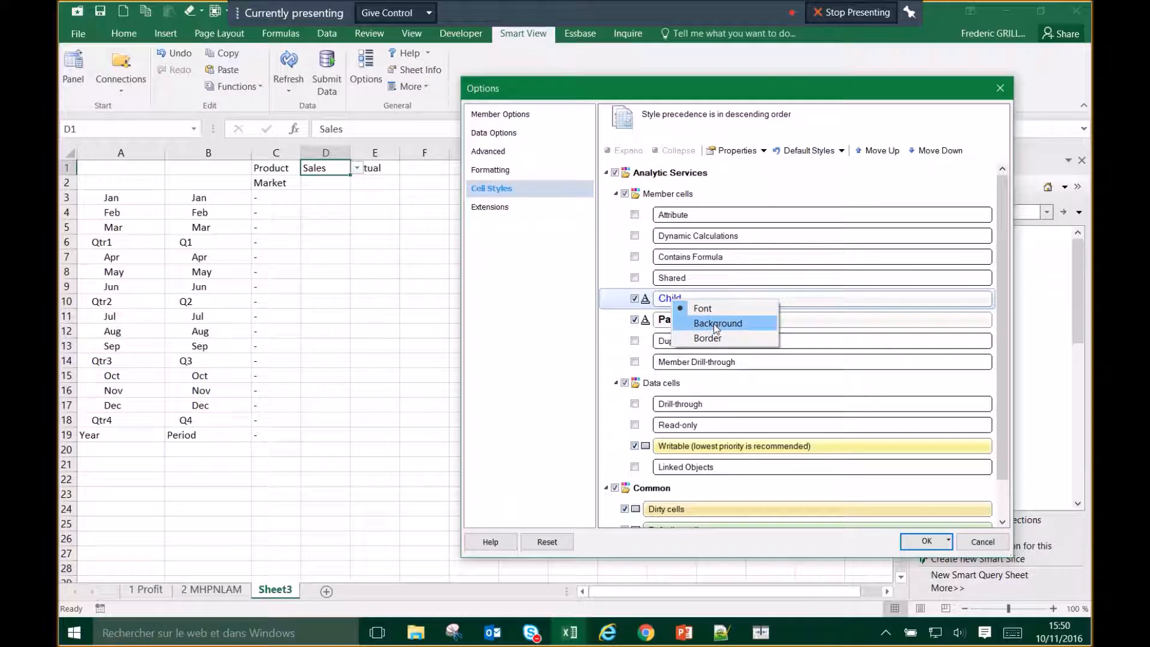
click(716, 325)
click(659, 245)
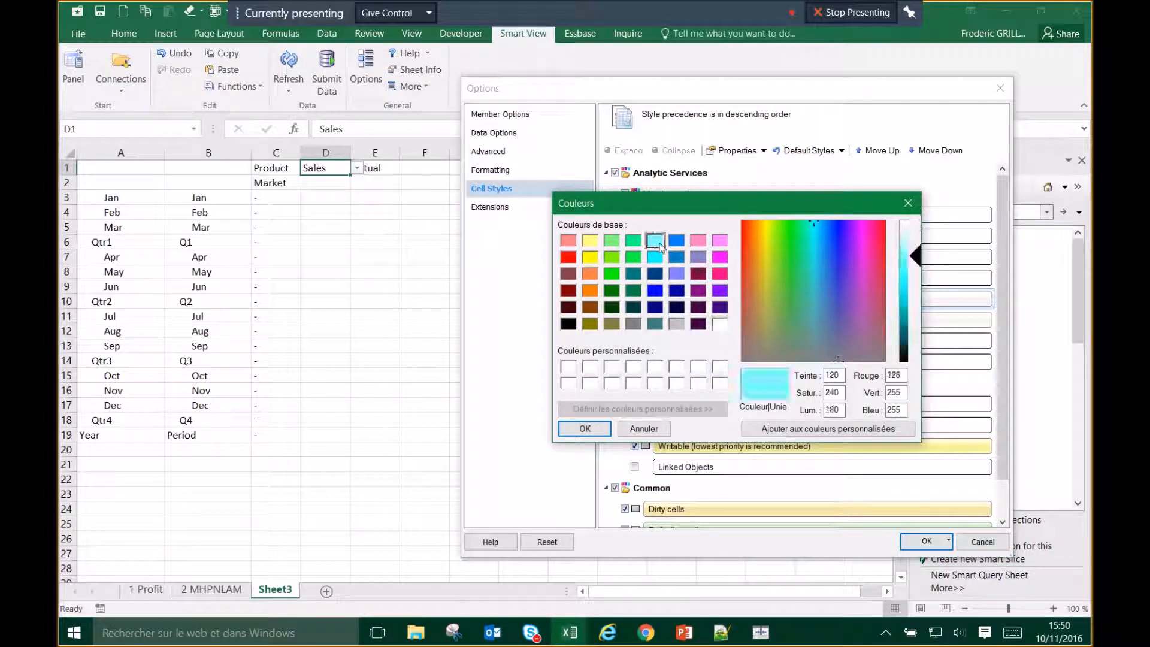
click(585, 428)
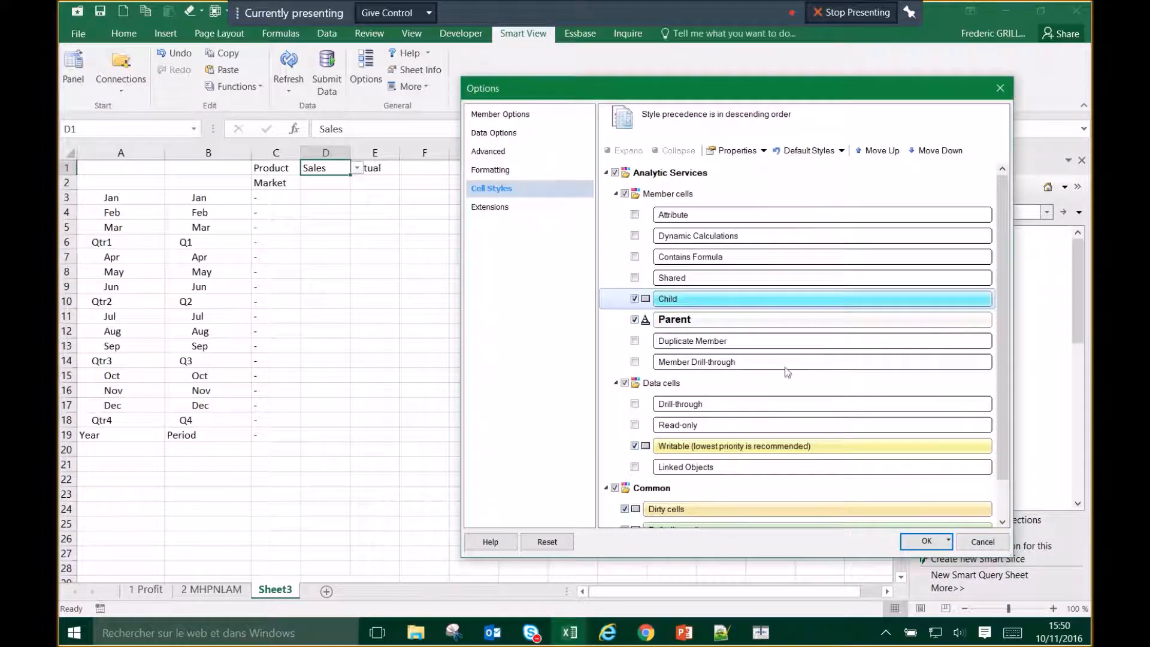
click(683, 323)
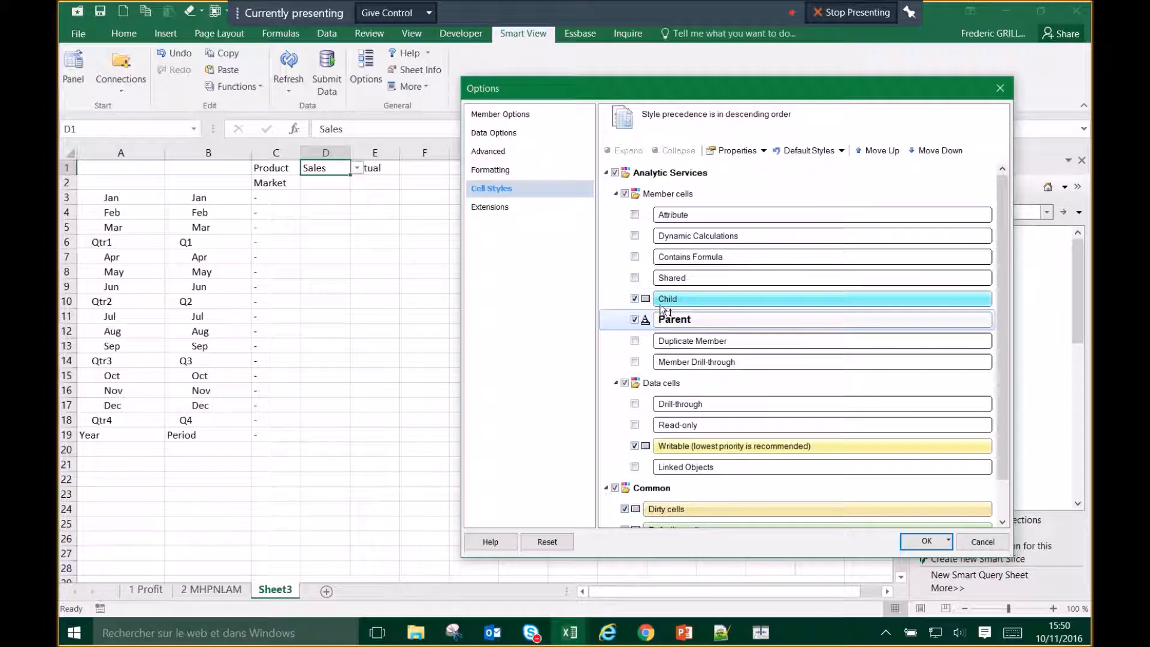
click(646, 299)
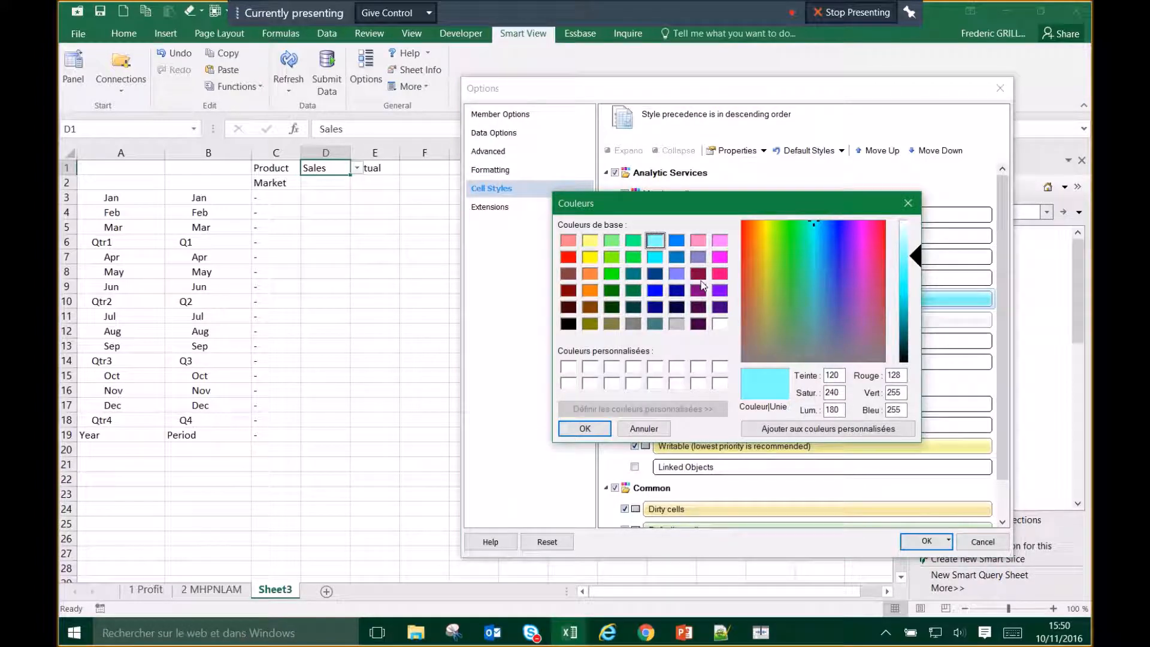
click(585, 428)
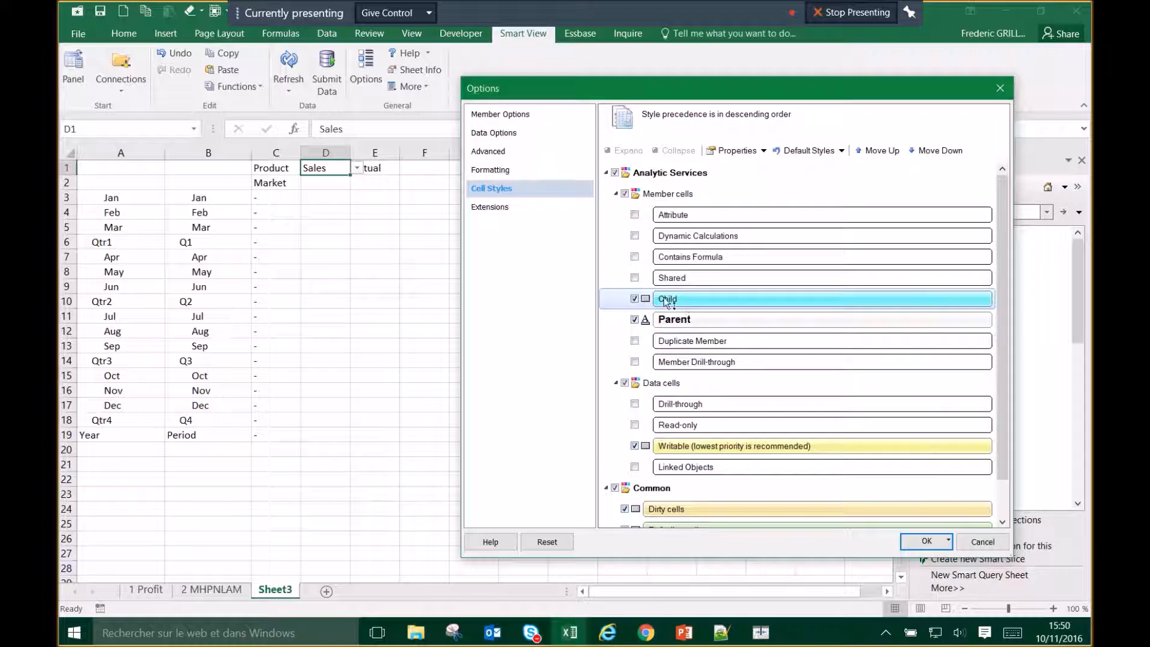
click(646, 298)
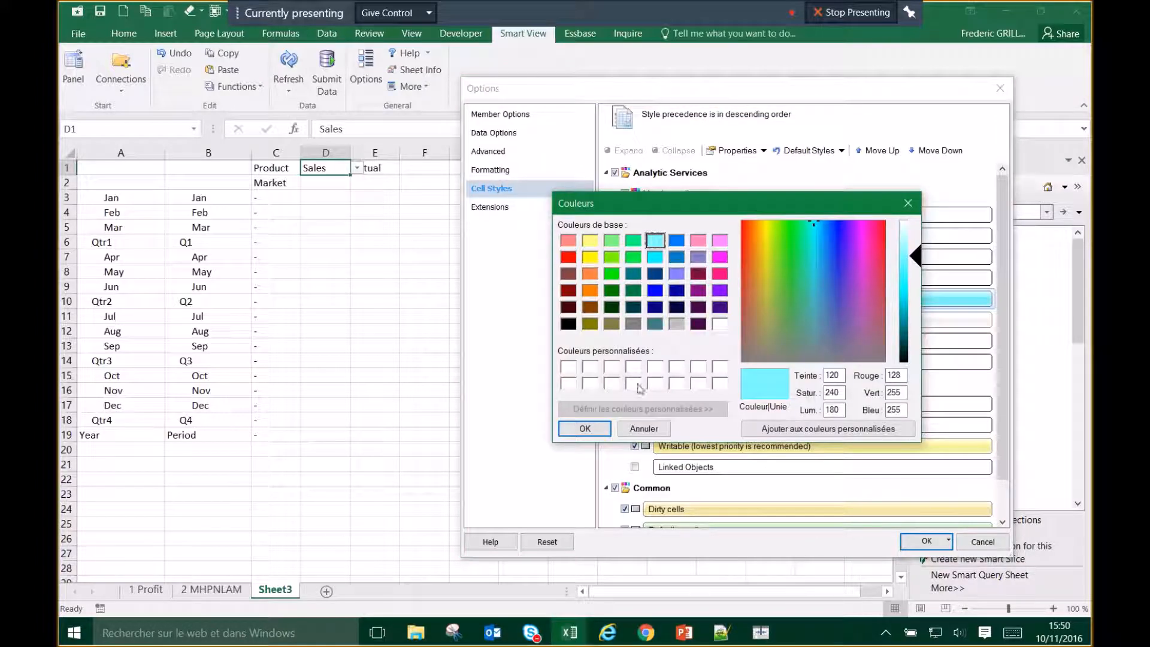
click(586, 427)
Step: Set the Child member style's font to blue instead
right_click(671, 302)
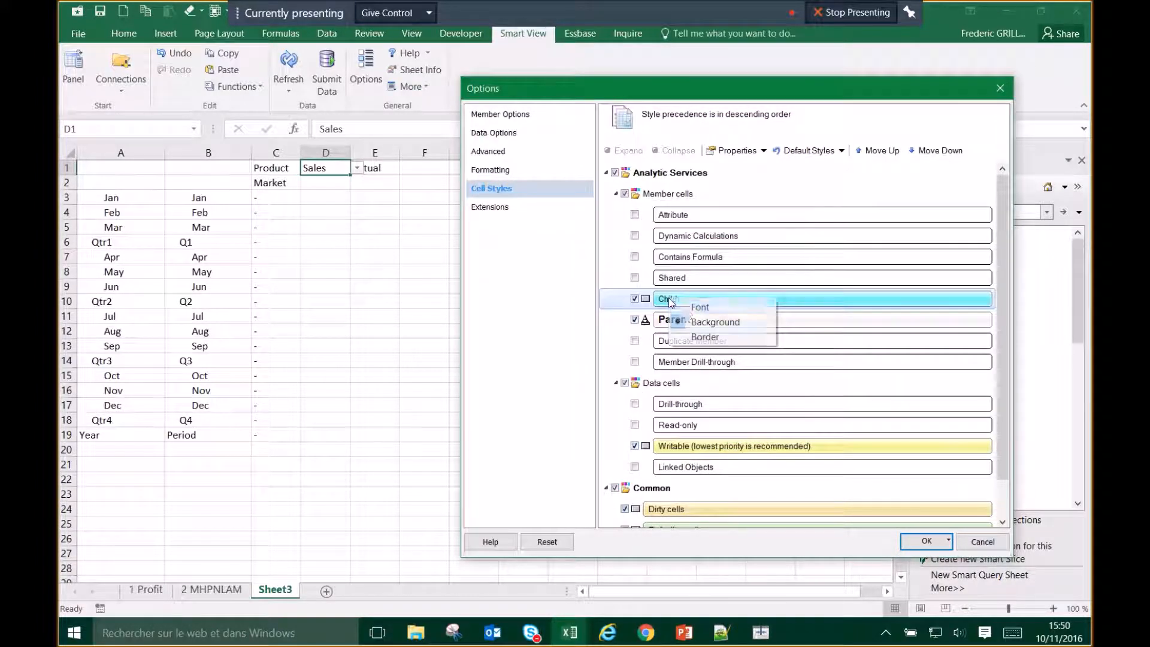
click(695, 307)
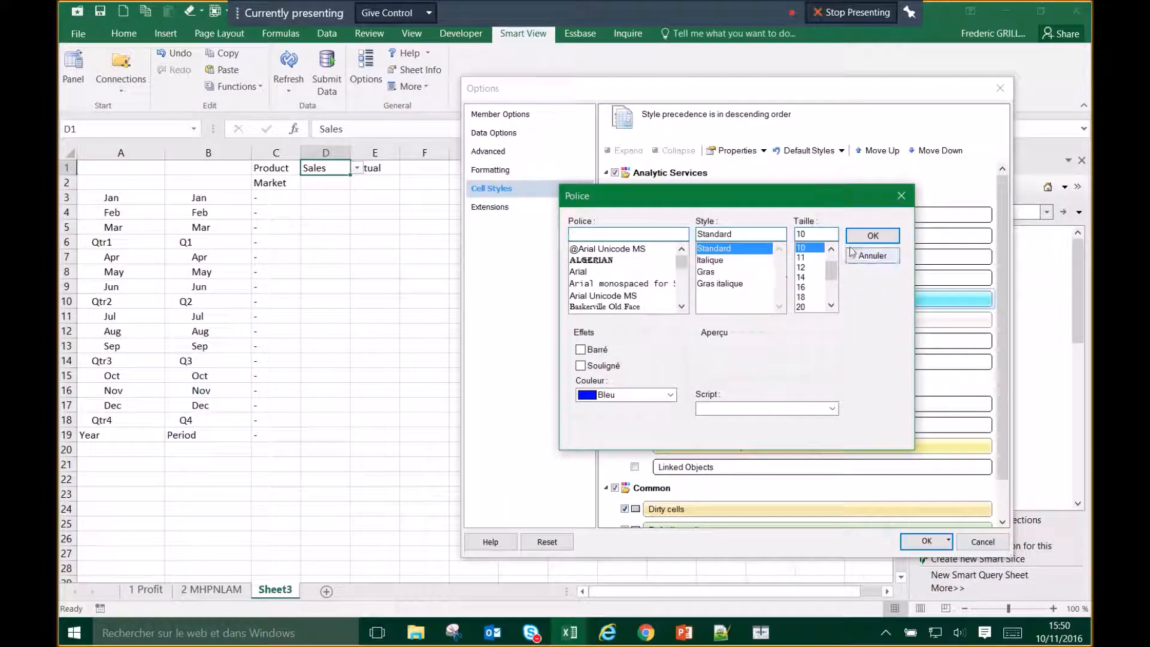
click(873, 235)
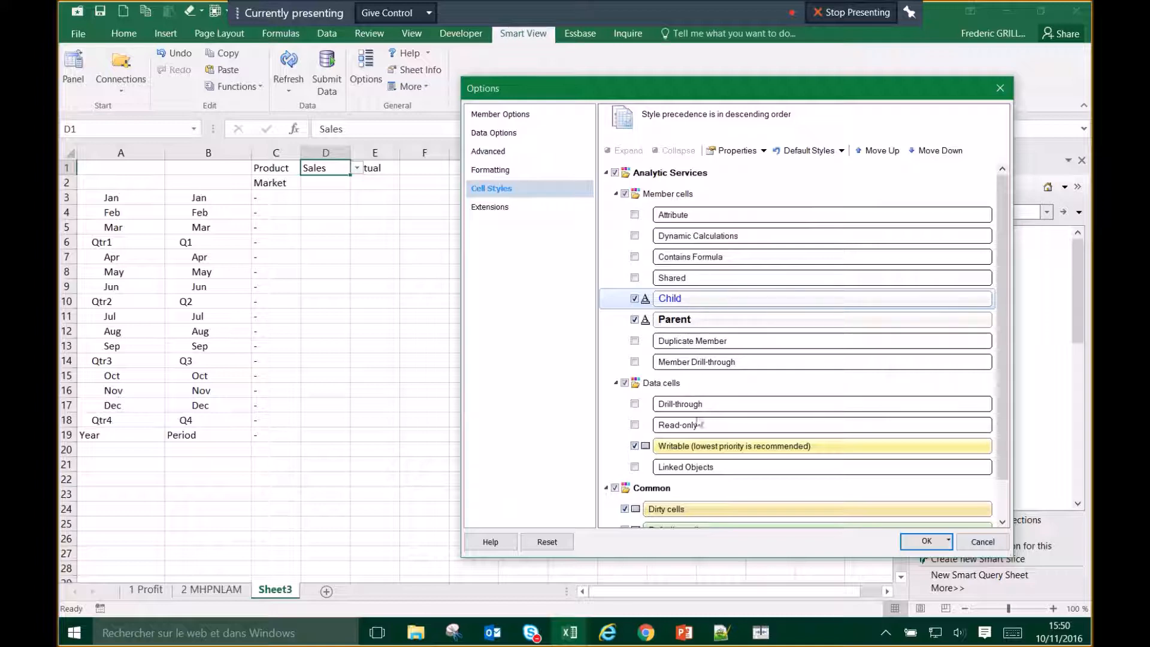
scroll(698, 392, down, 1)
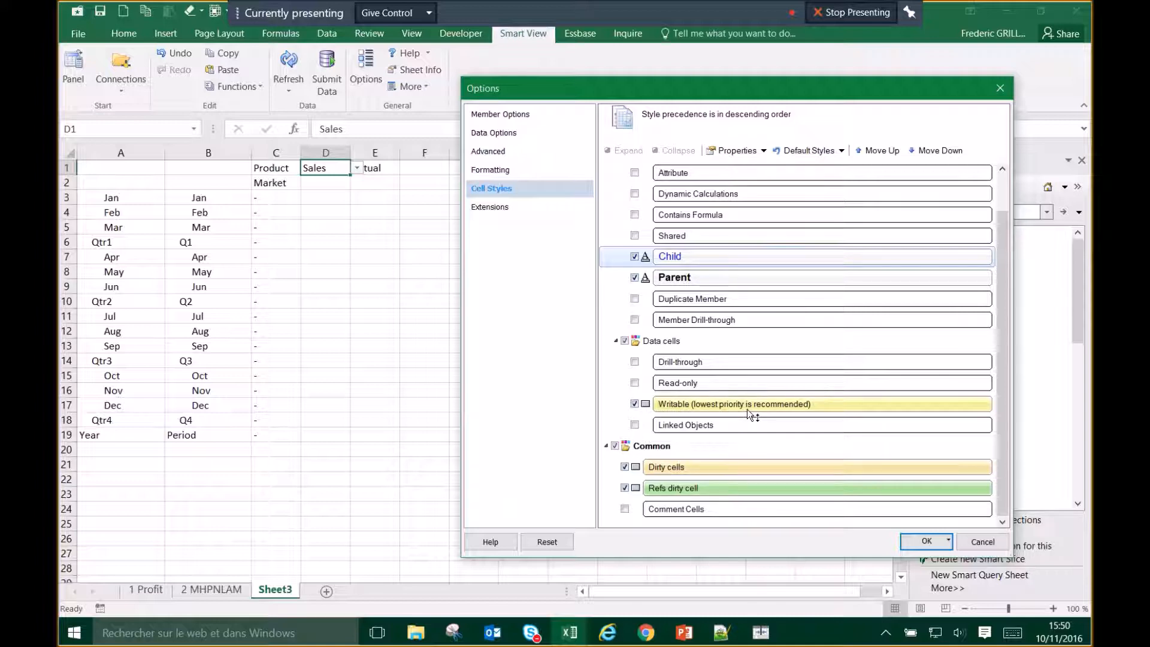
scroll(653, 235, up, 2)
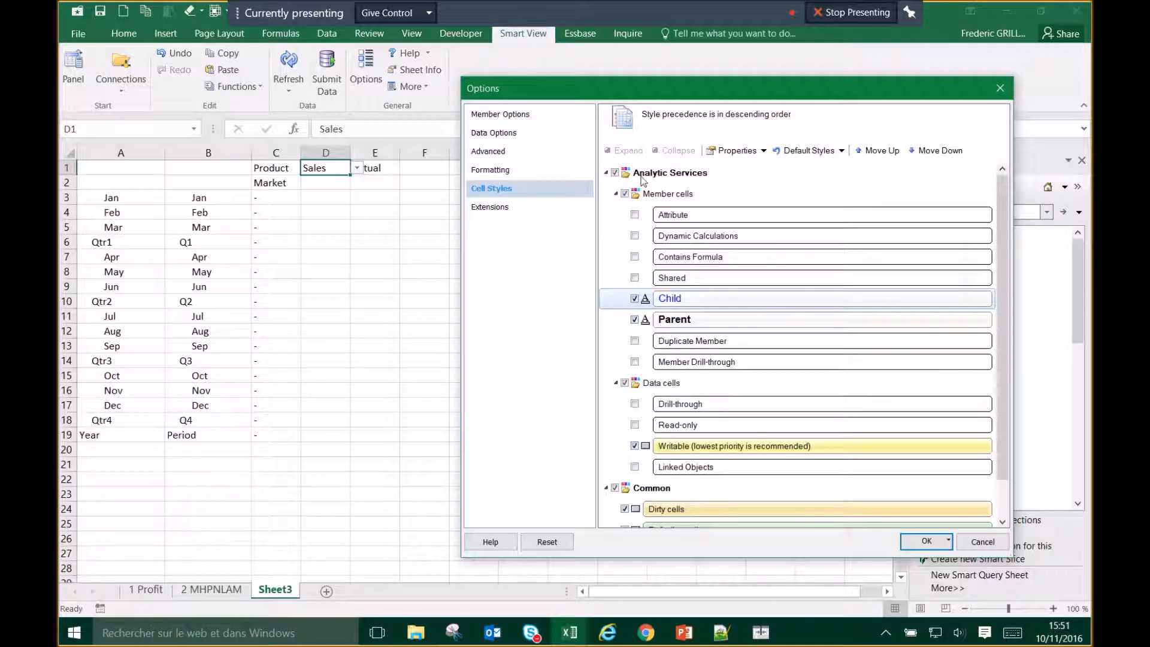
click(616, 194)
click(615, 215)
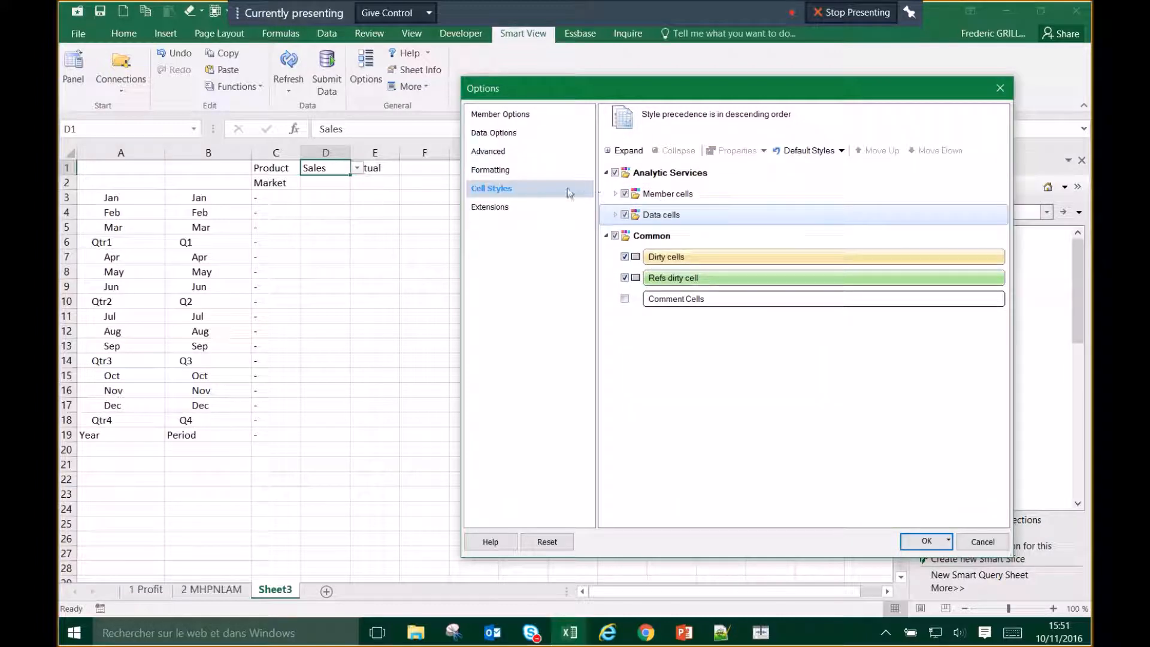
click(616, 194)
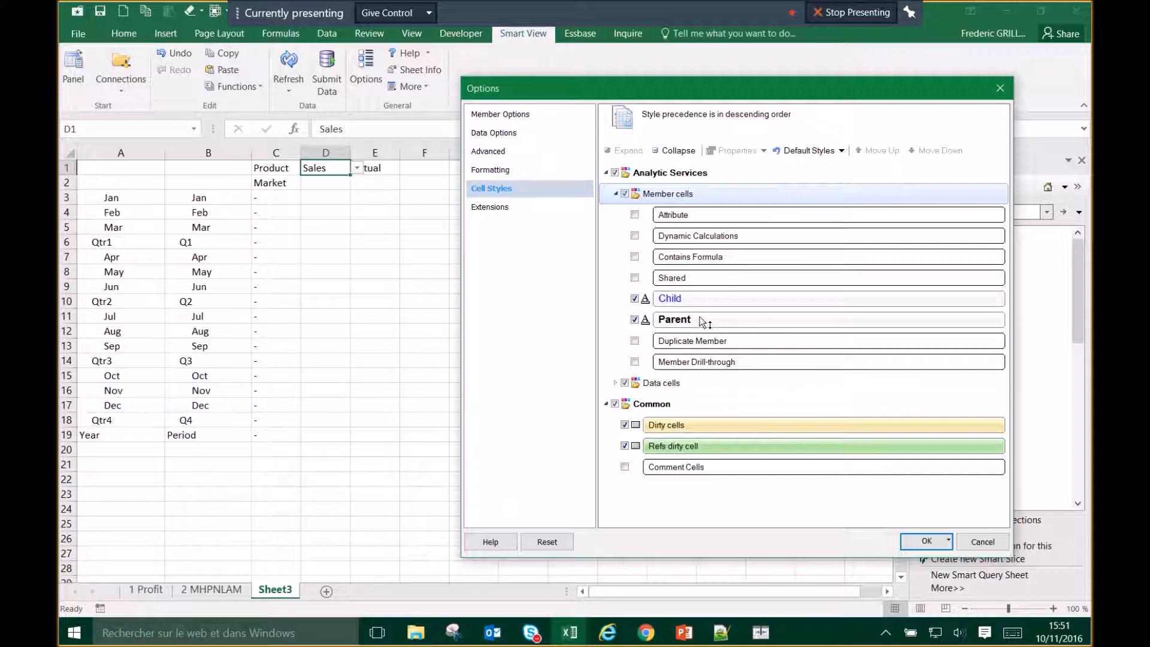
click(617, 384)
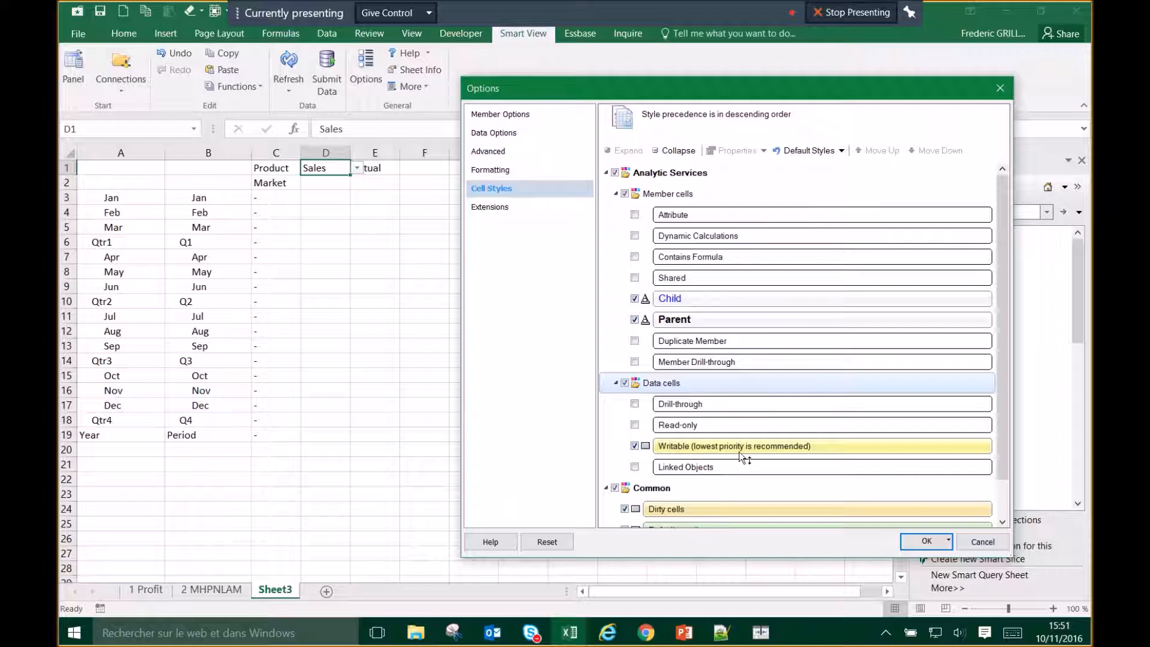
scroll(759, 464, down, 1)
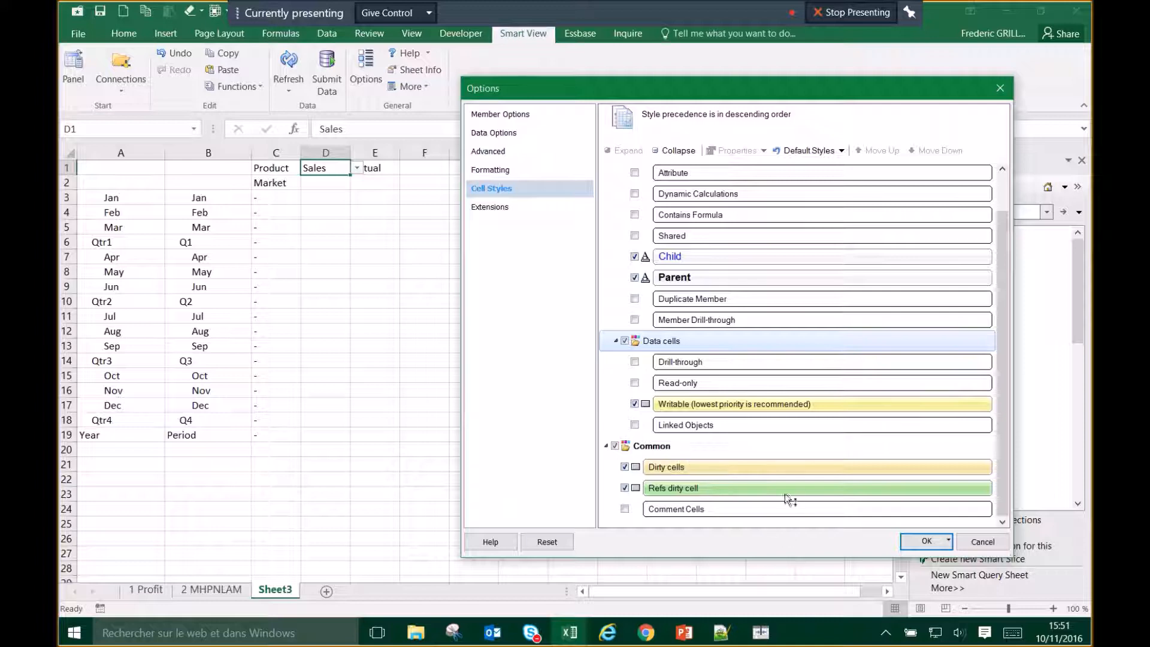
click(928, 543)
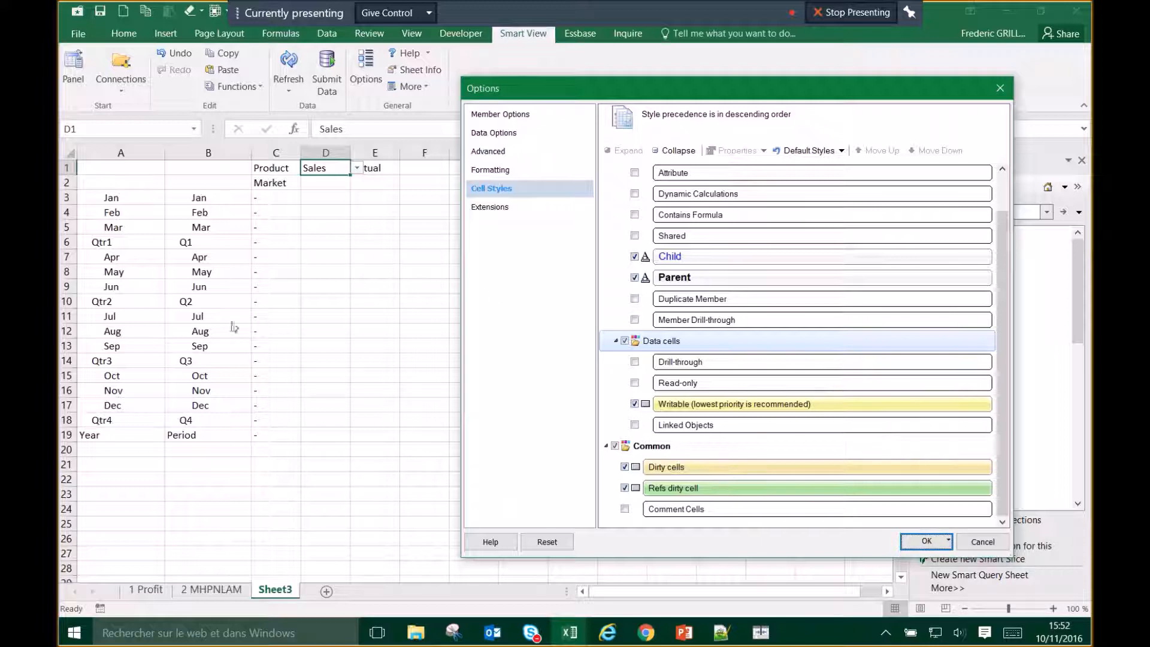
Step: Apply the Smart View options and check Sheet3's connection information
click(927, 543)
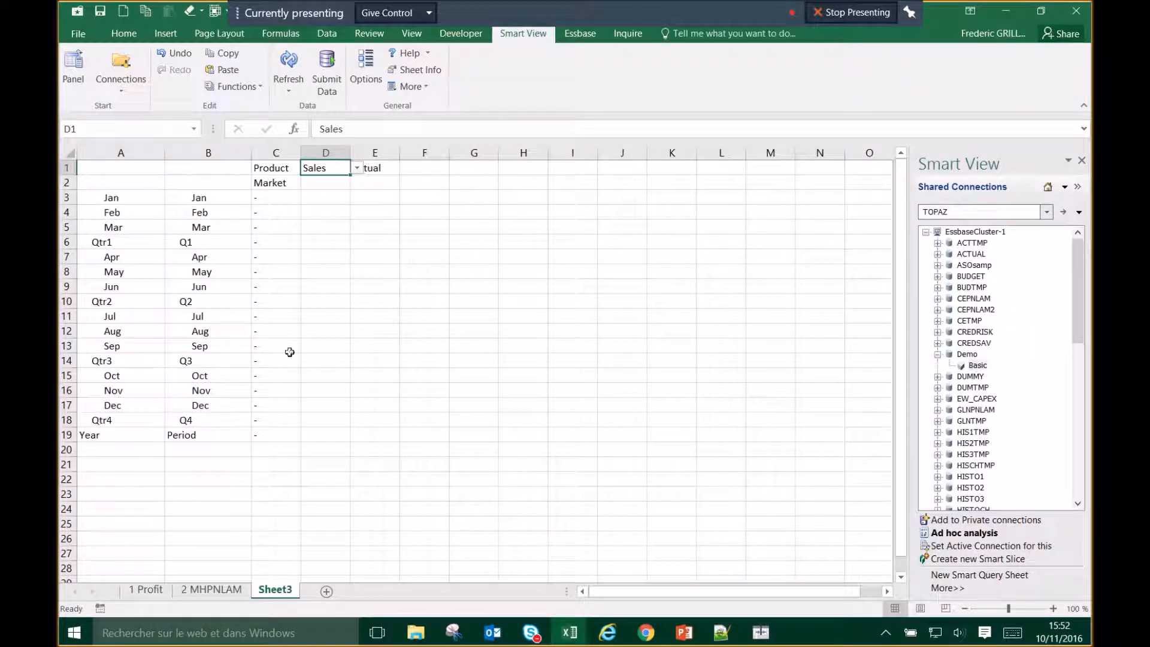
click(287, 321)
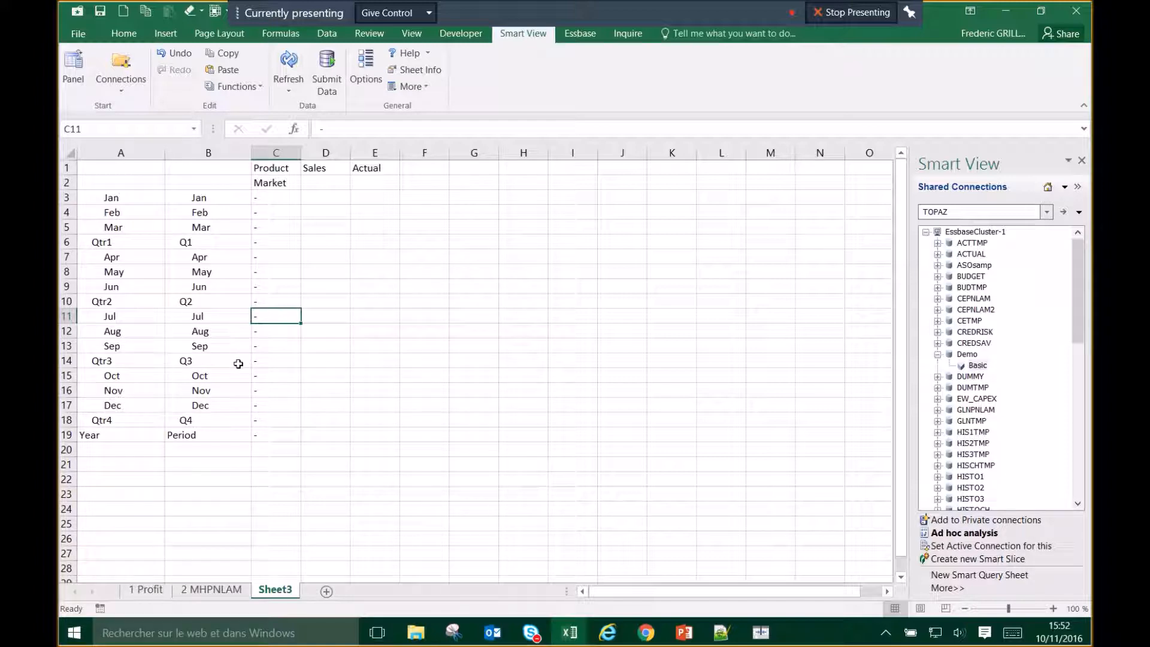
click(264, 359)
click(430, 71)
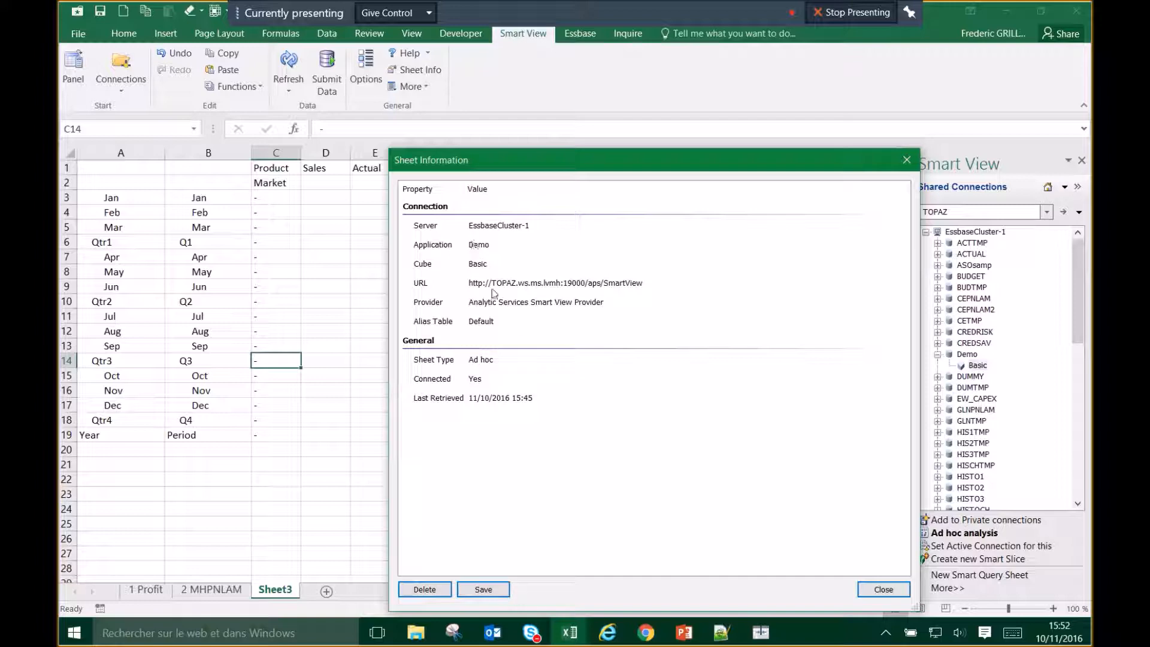
click(884, 589)
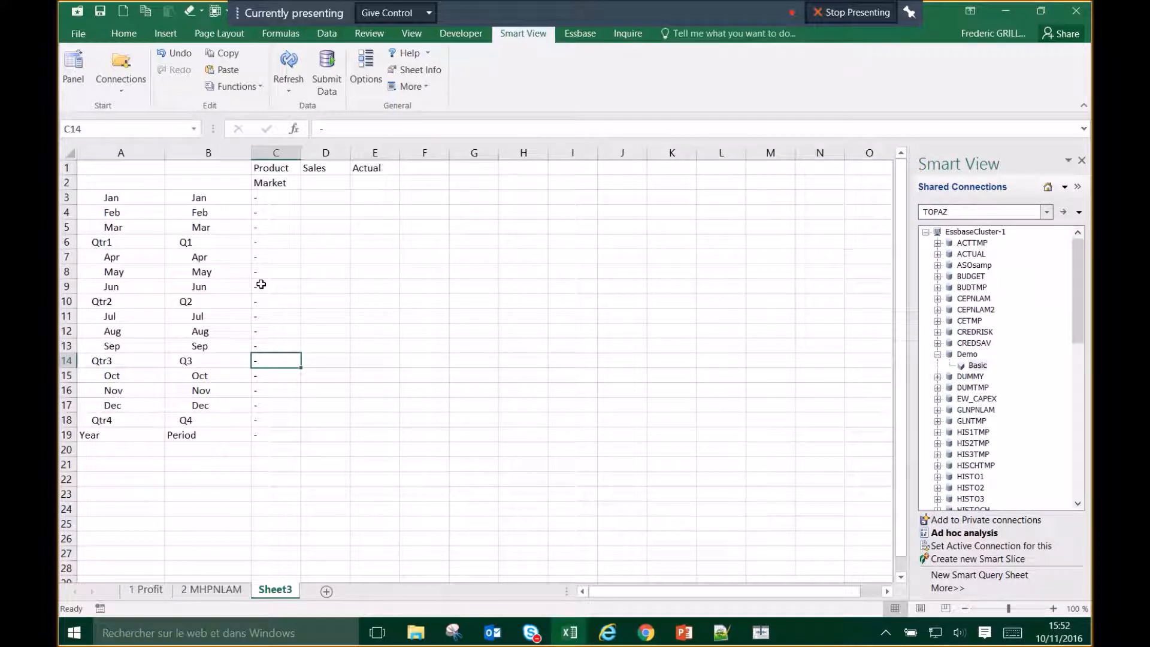
Step: Add a blank Sheet4, review the Smart View options unchanged, and return to Sheet3
click(327, 592)
click(349, 286)
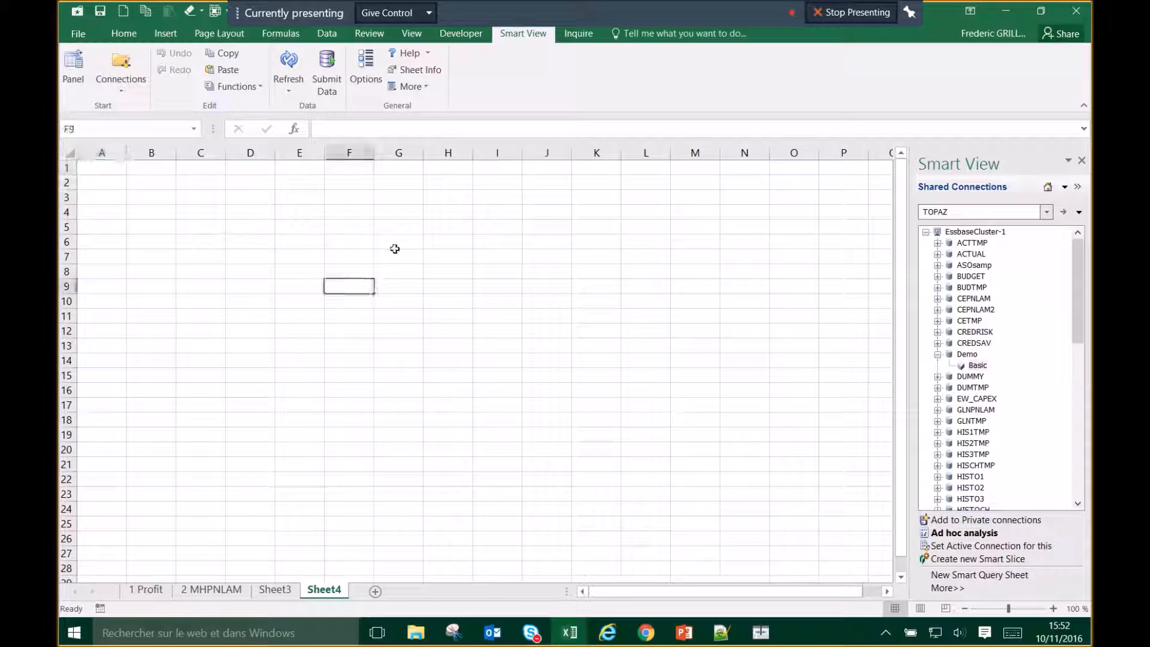
click(363, 66)
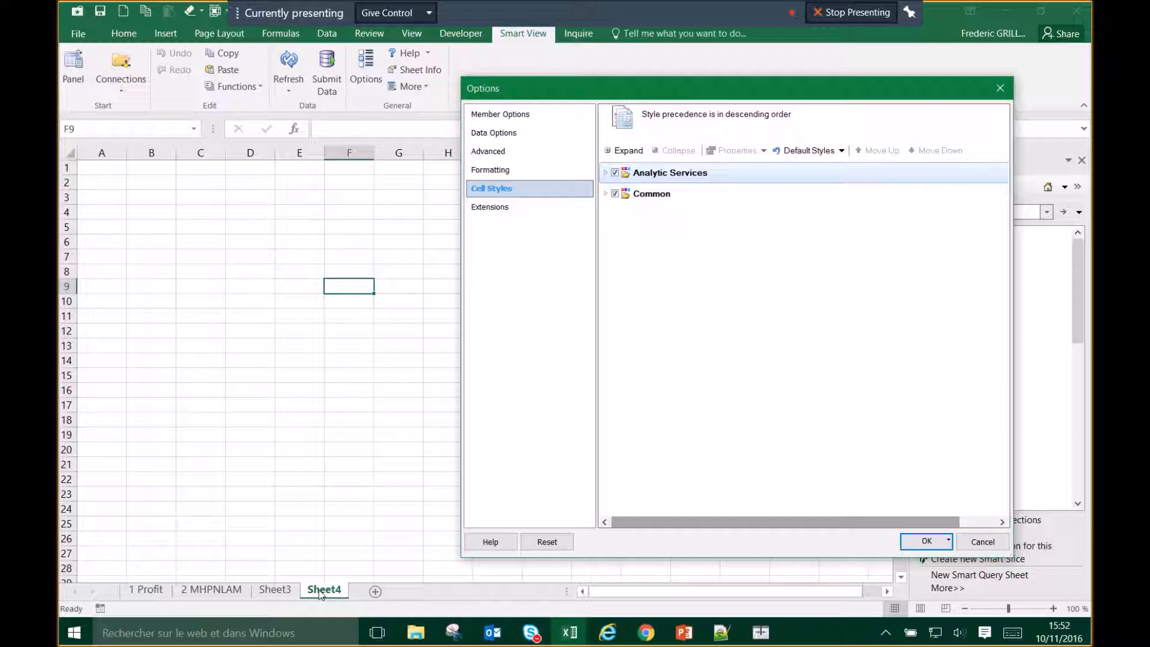
click(983, 542)
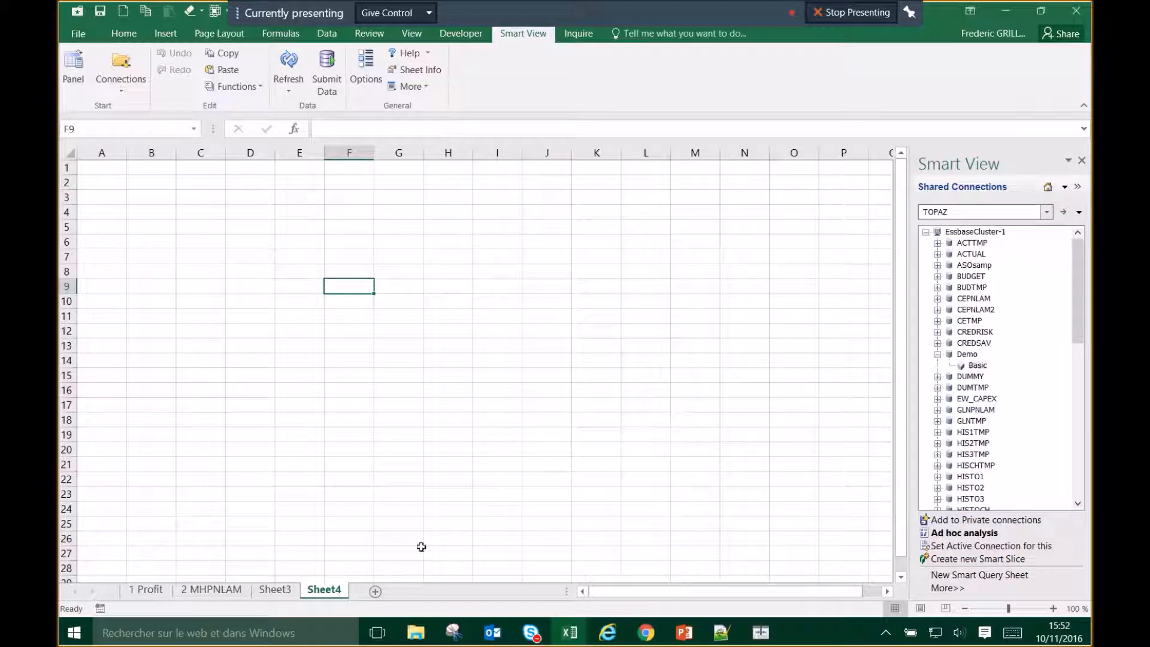
click(275, 589)
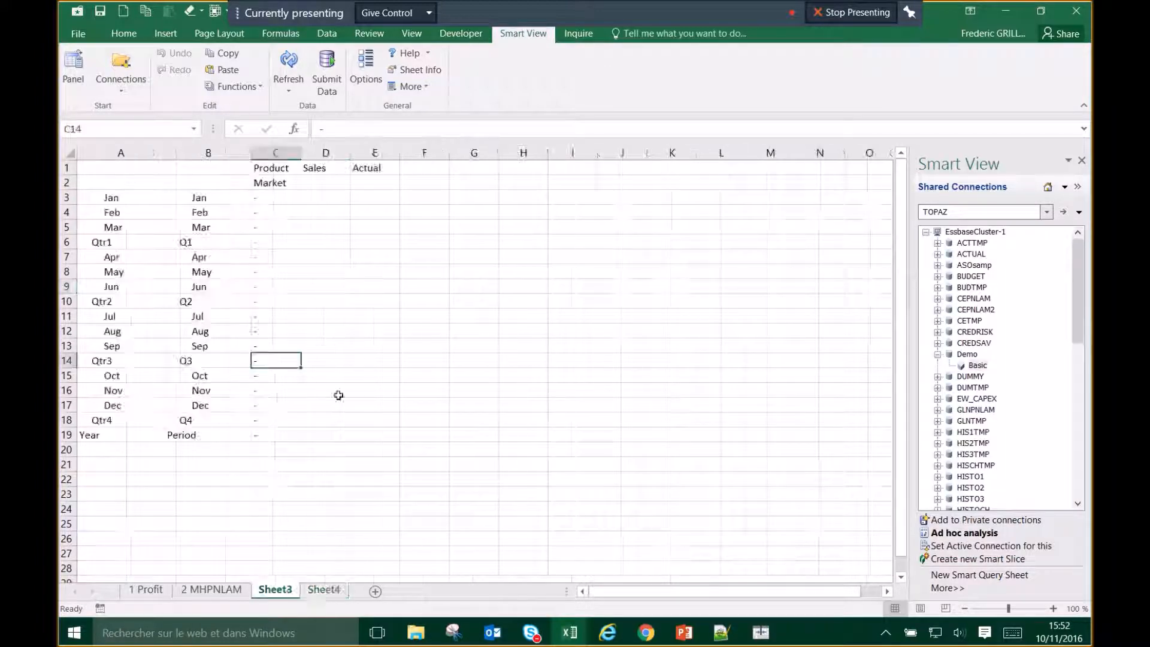
Step: Refresh the Sheet3 grid and open the member drop-down for Product in C1
click(292, 67)
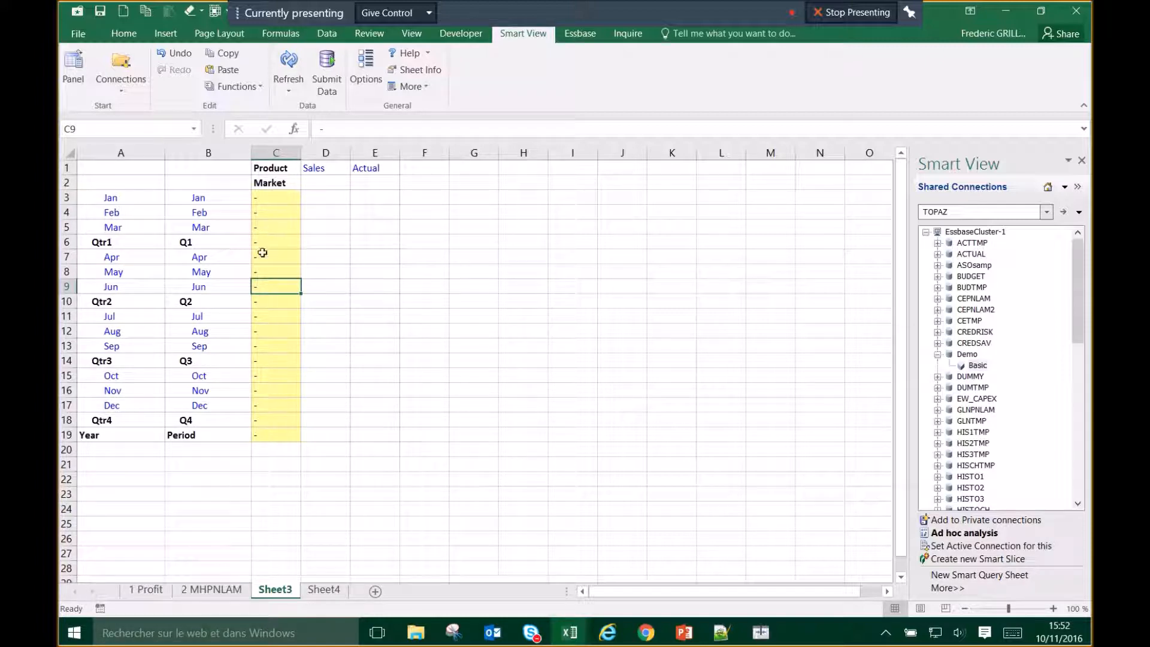
click(275, 185)
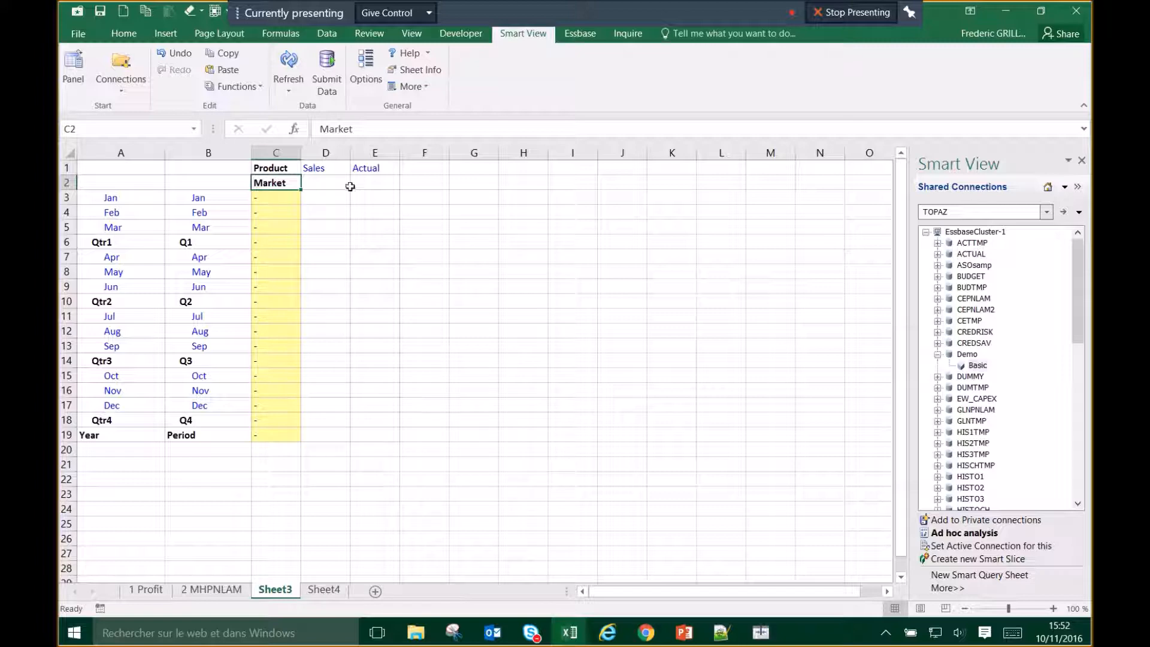
click(372, 168)
click(279, 168)
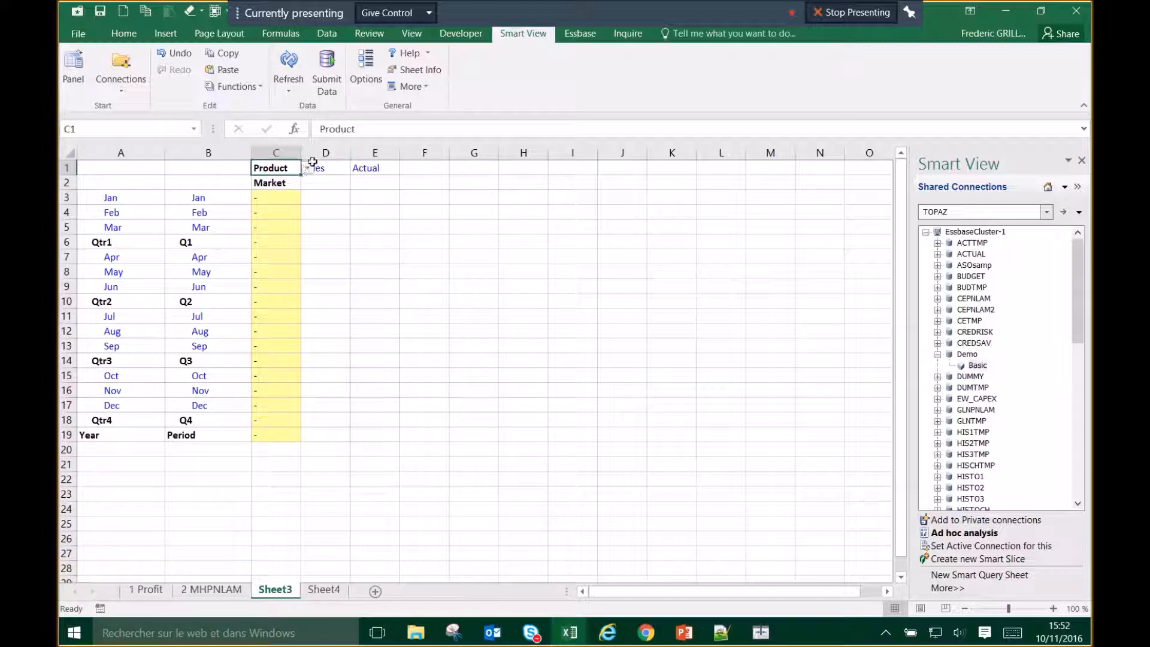
click(307, 168)
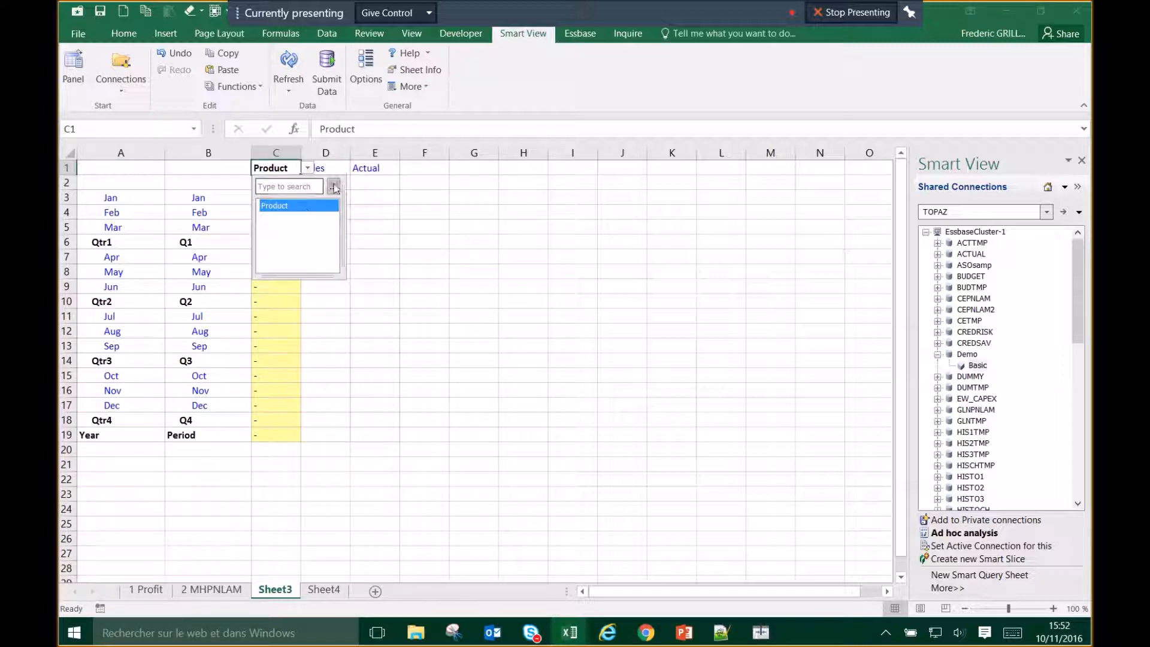
Step: Replace Product in C1 with Stereo from the Audio branch and refresh the grid
click(333, 188)
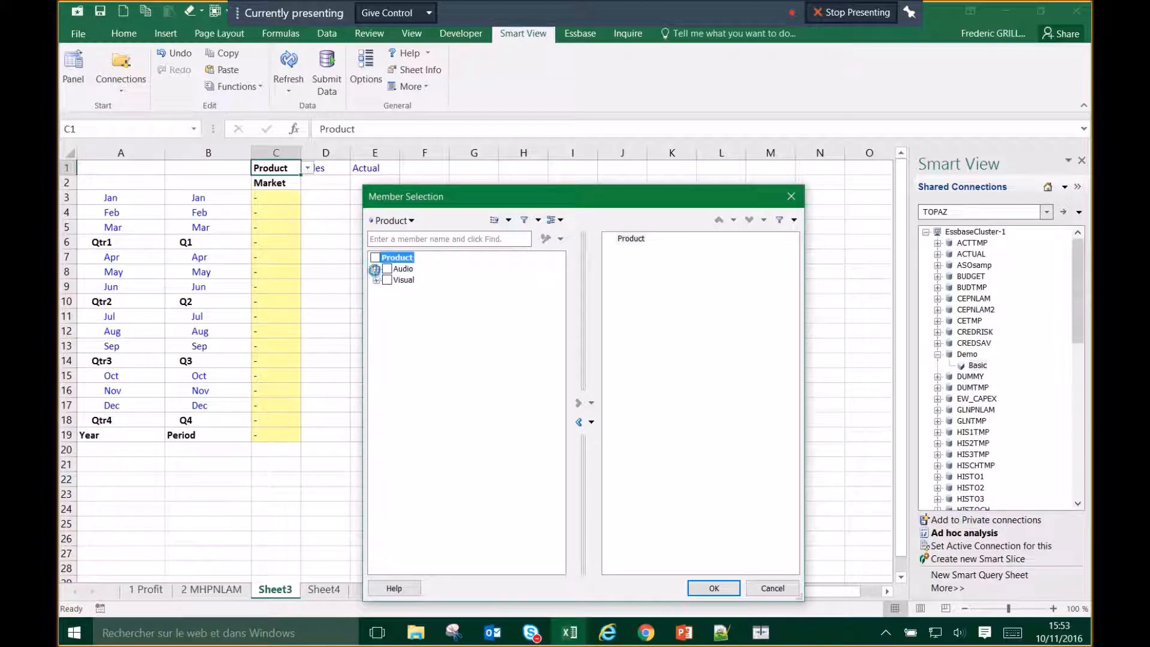
click(375, 270)
click(411, 280)
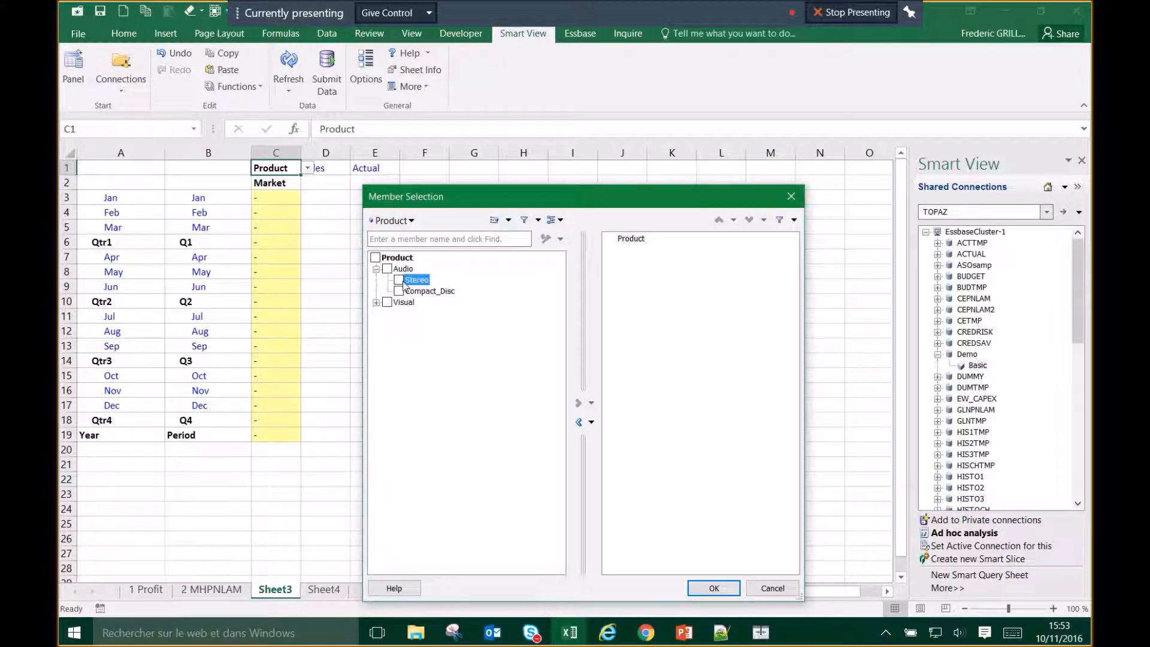
click(578, 403)
click(636, 239)
click(712, 588)
click(289, 65)
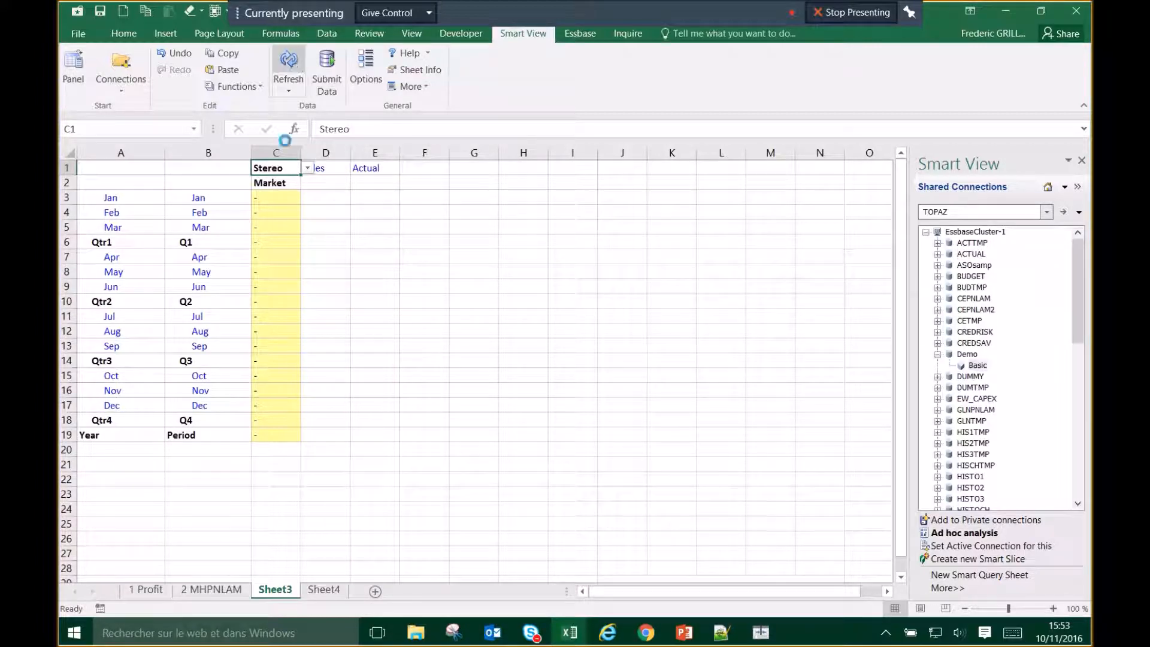
click(285, 275)
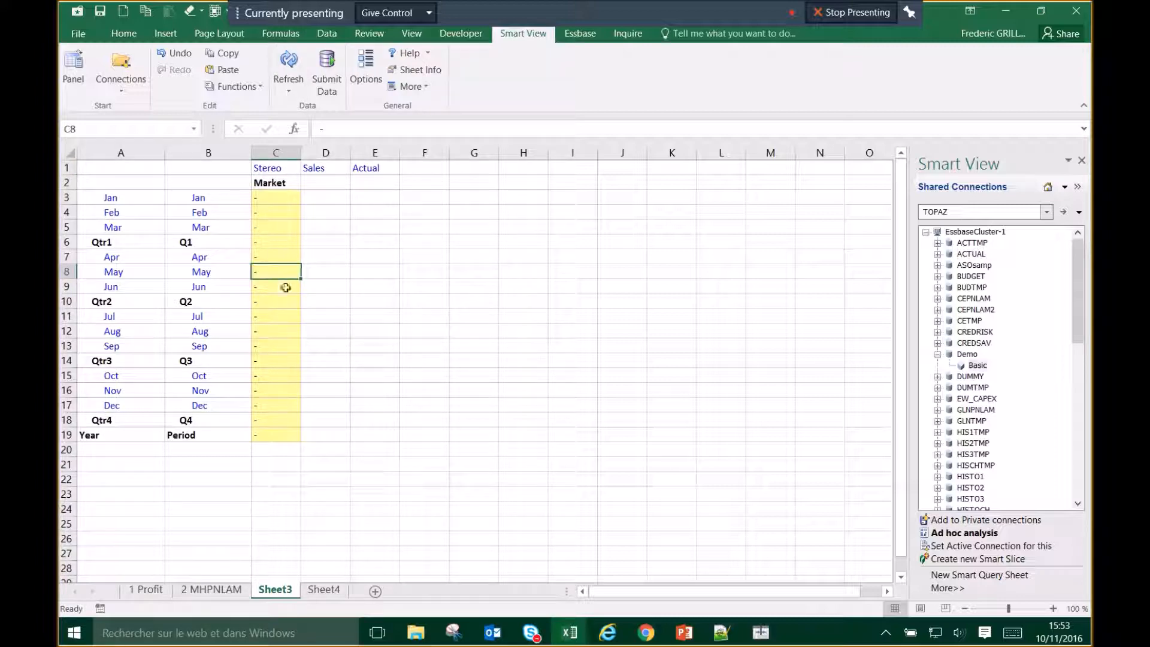
Step: Enter 10 as Stereo's May value in C8 and submit it with Essbase Submit Data
text(10)
click(286, 321)
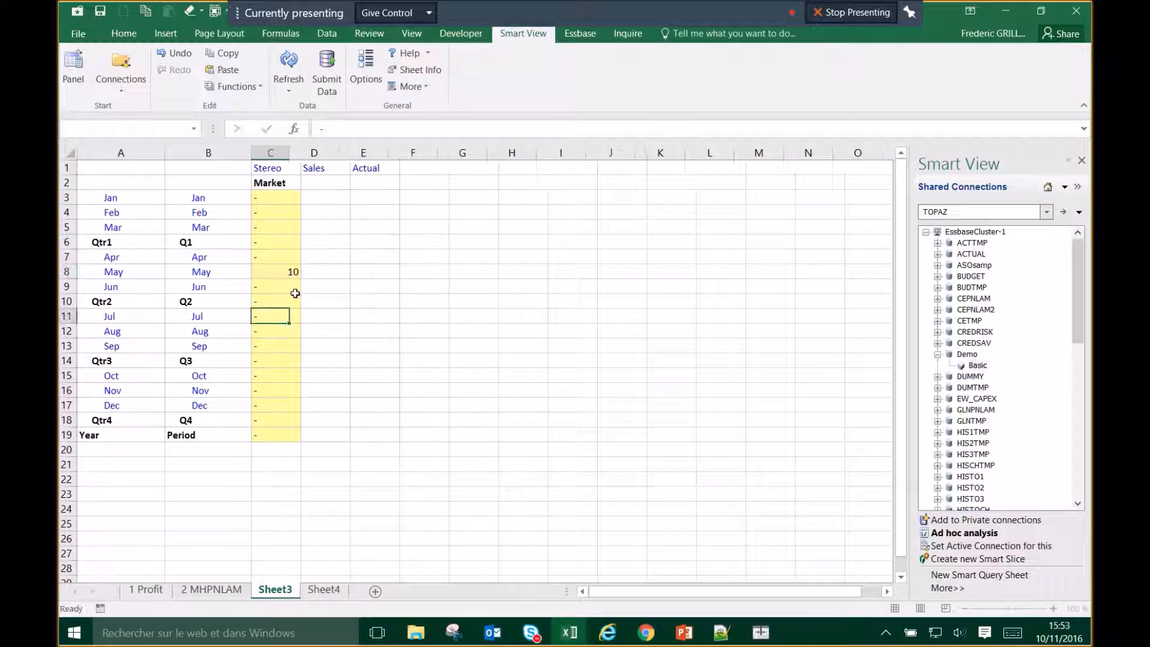
click(269, 274)
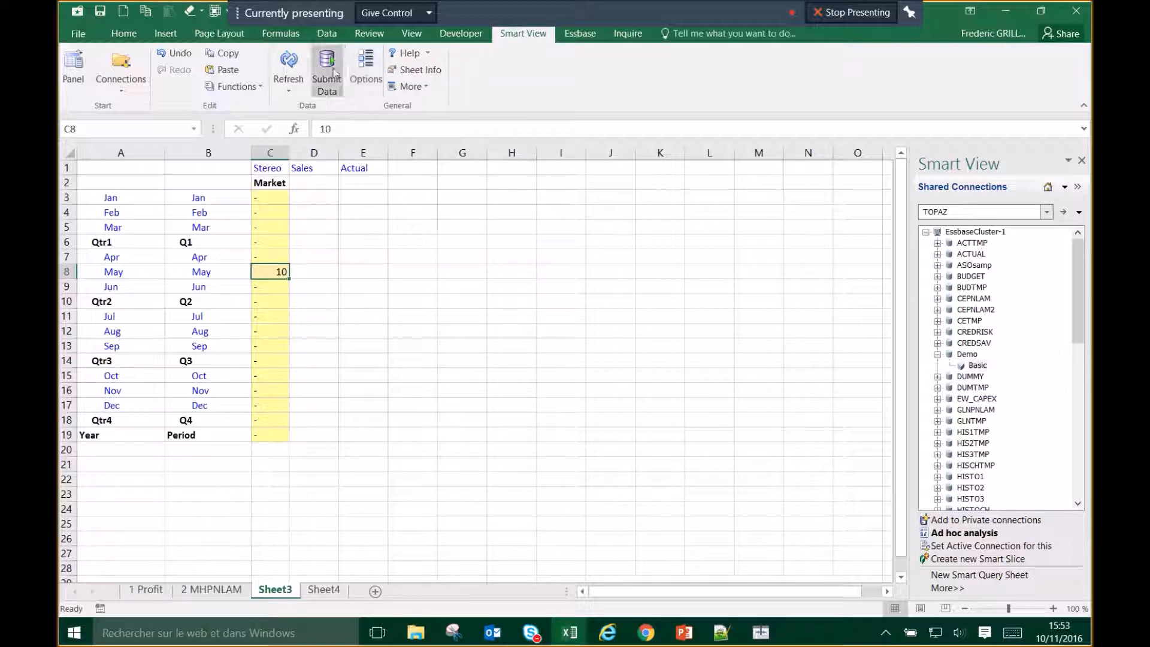
click(576, 36)
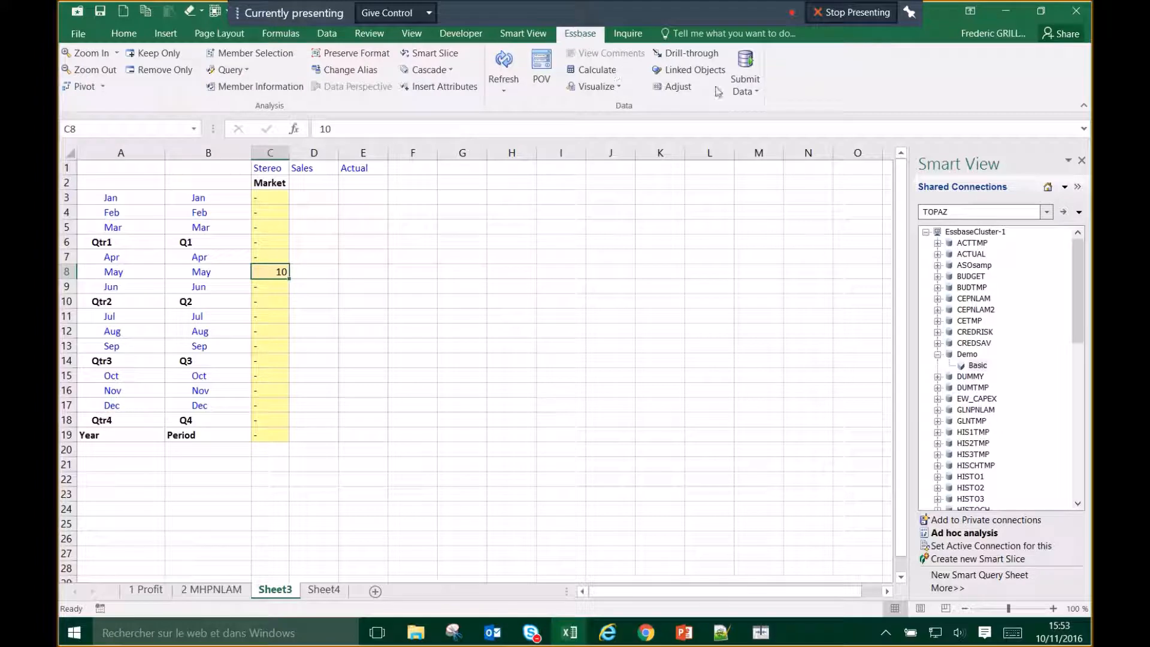
click(746, 63)
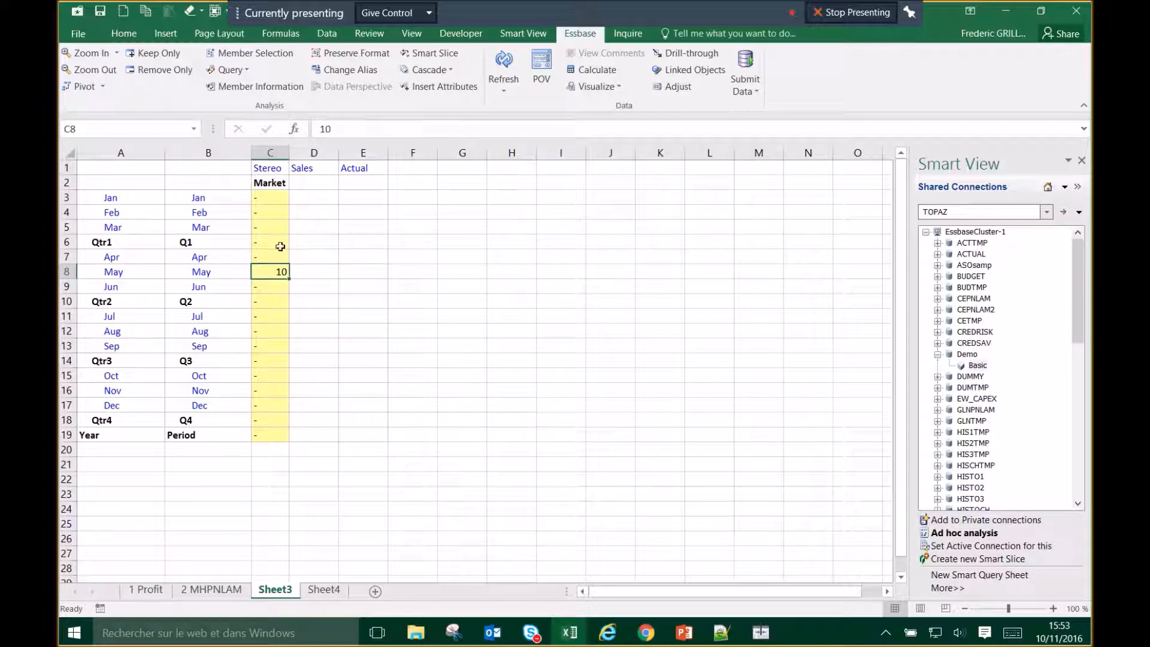
drag(280, 196, 278, 395)
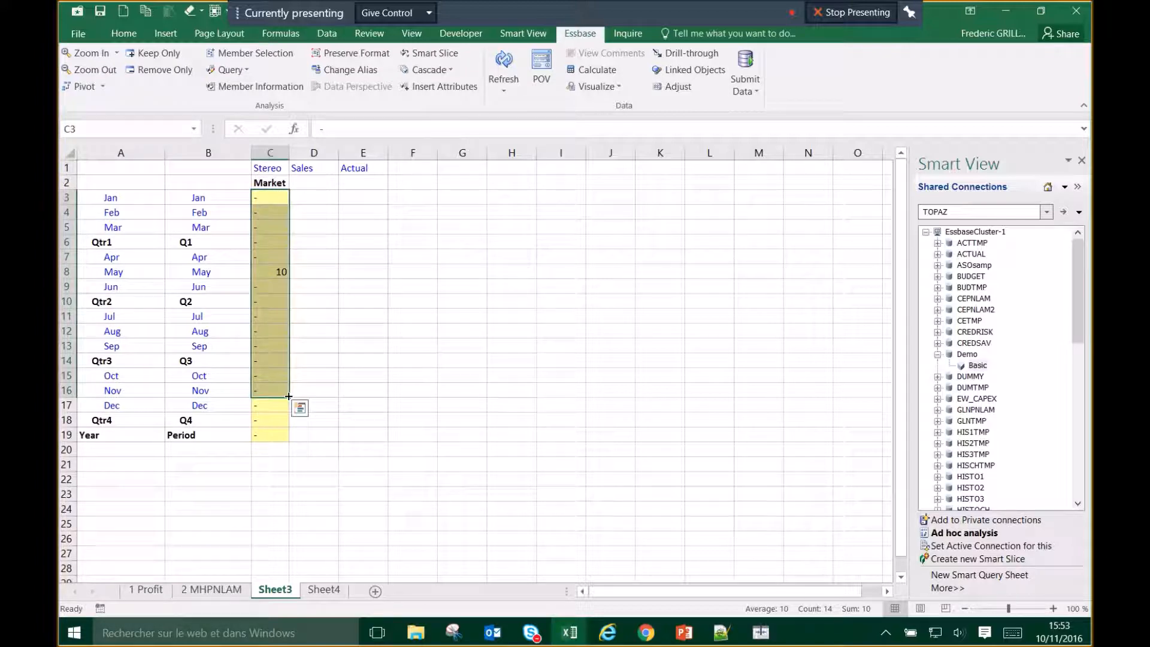
key(Down)
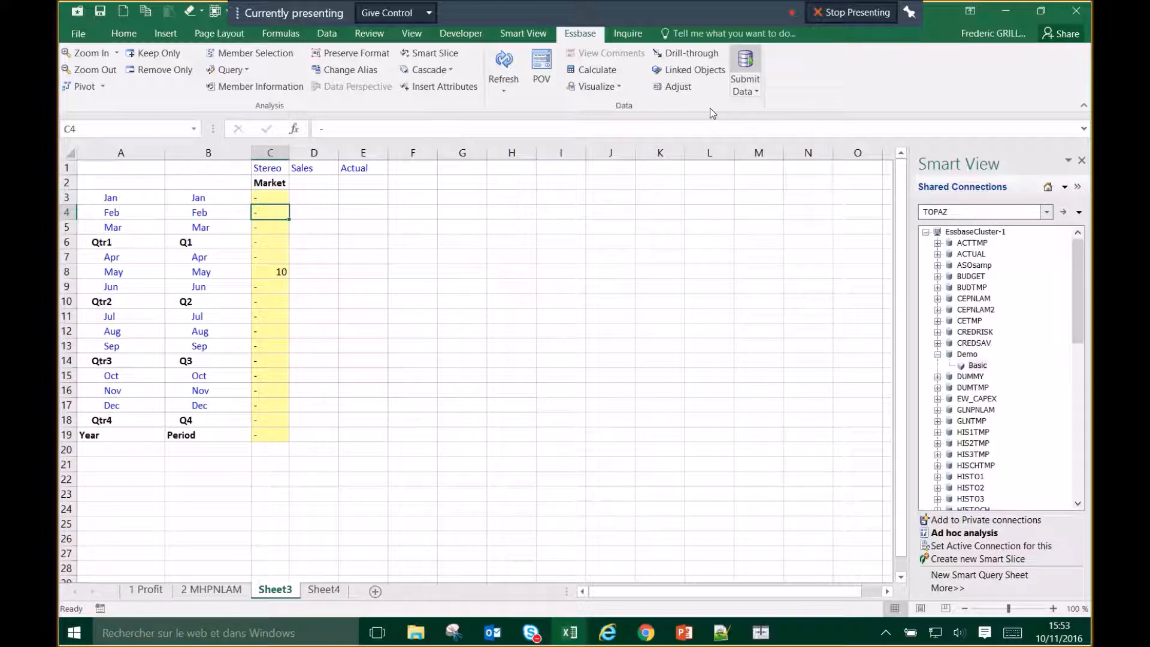
click(277, 271)
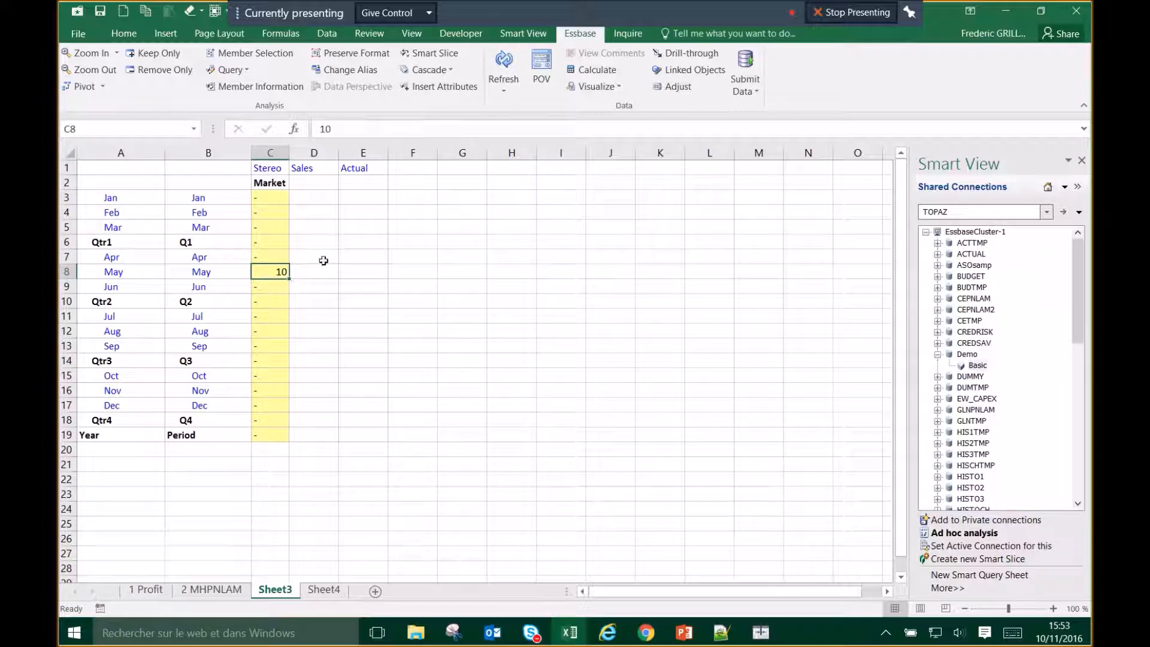
Step: Enter 123 as the Jul value in C11, overwriting an initial 10
click(270, 317)
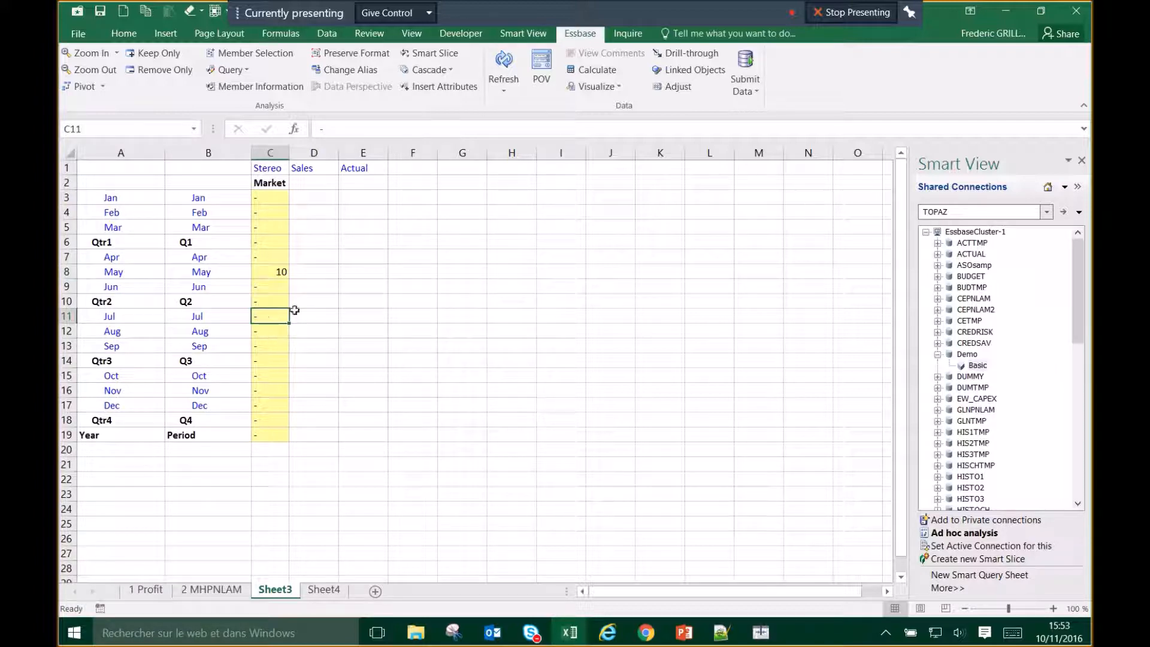
text(10)
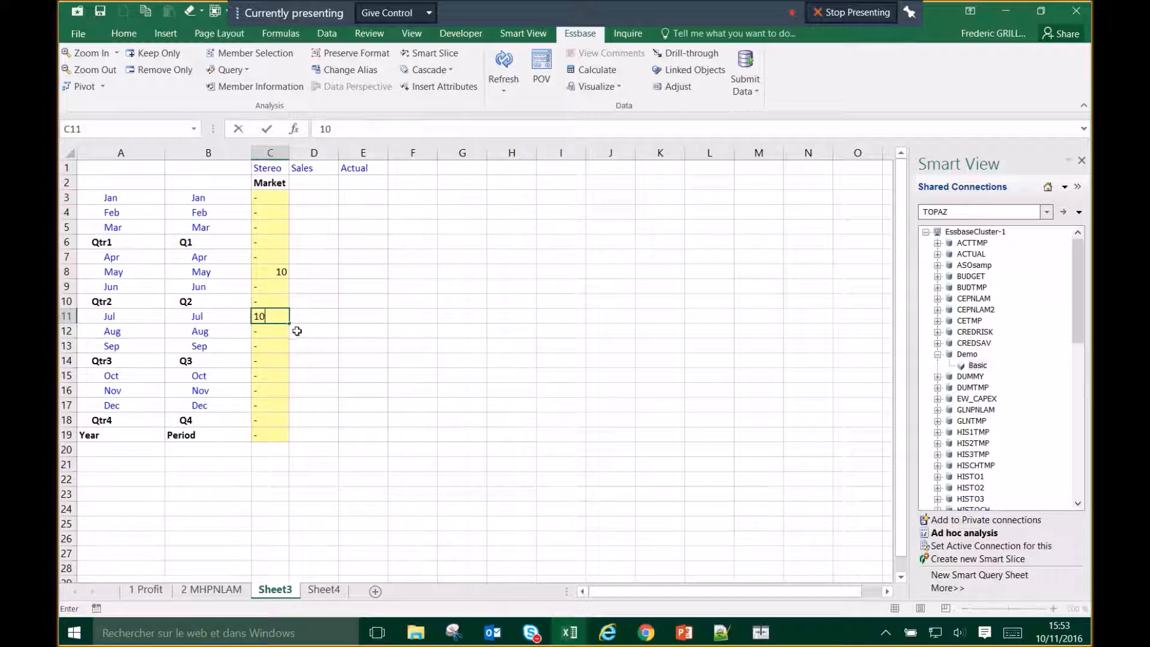
key(Up)
key(Down)
text(123)
key(Return)
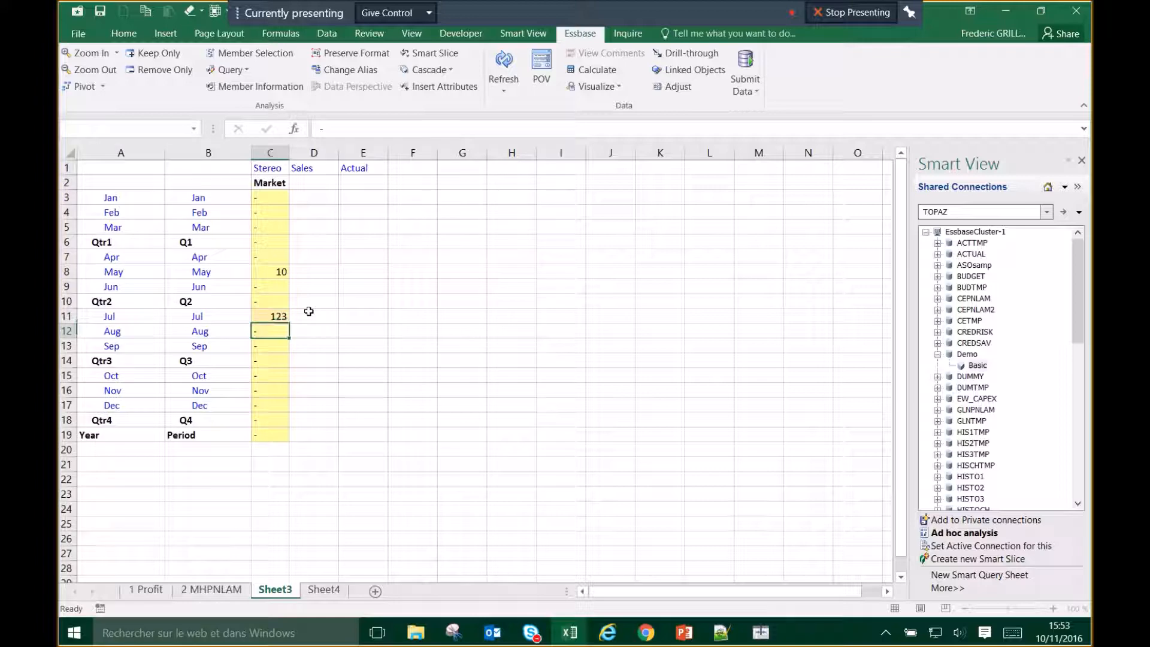
key(Up)
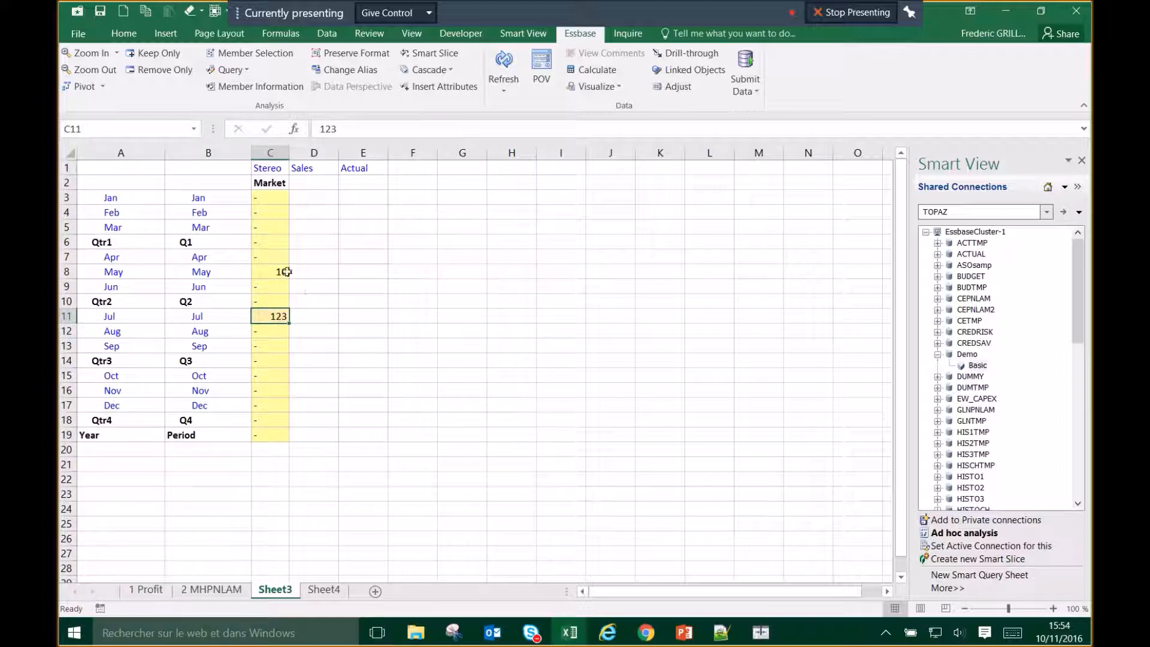
Step: Check cells C10, C12 and C14, then submit C11's 123 to the database
click(270, 302)
click(274, 335)
click(278, 361)
click(276, 316)
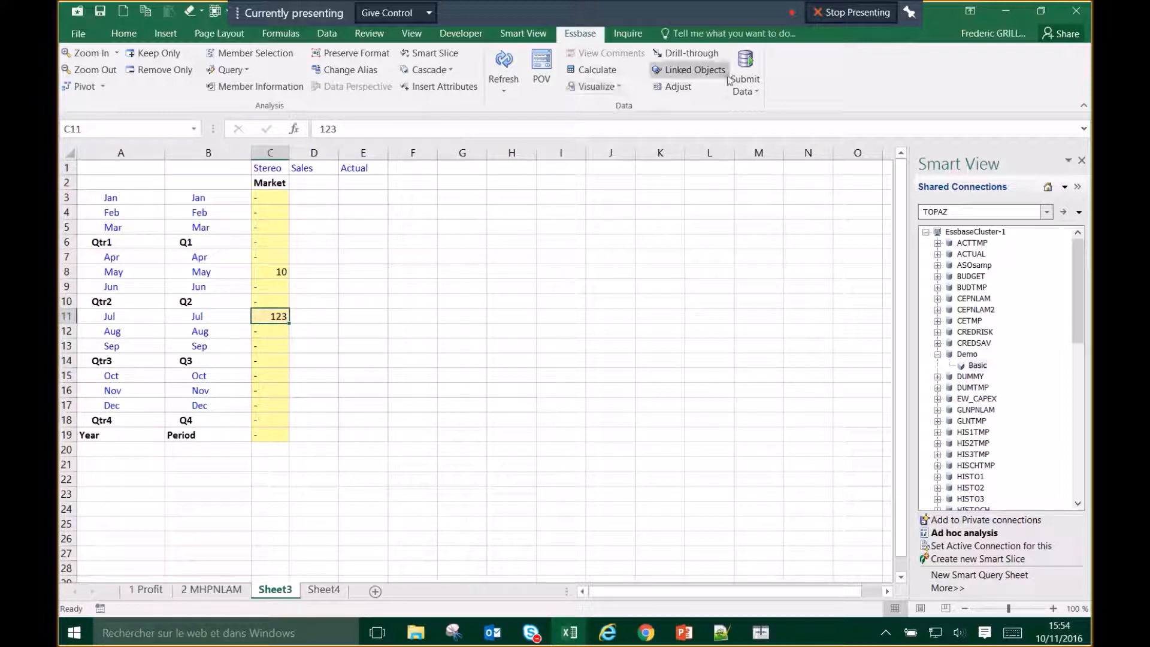
click(752, 65)
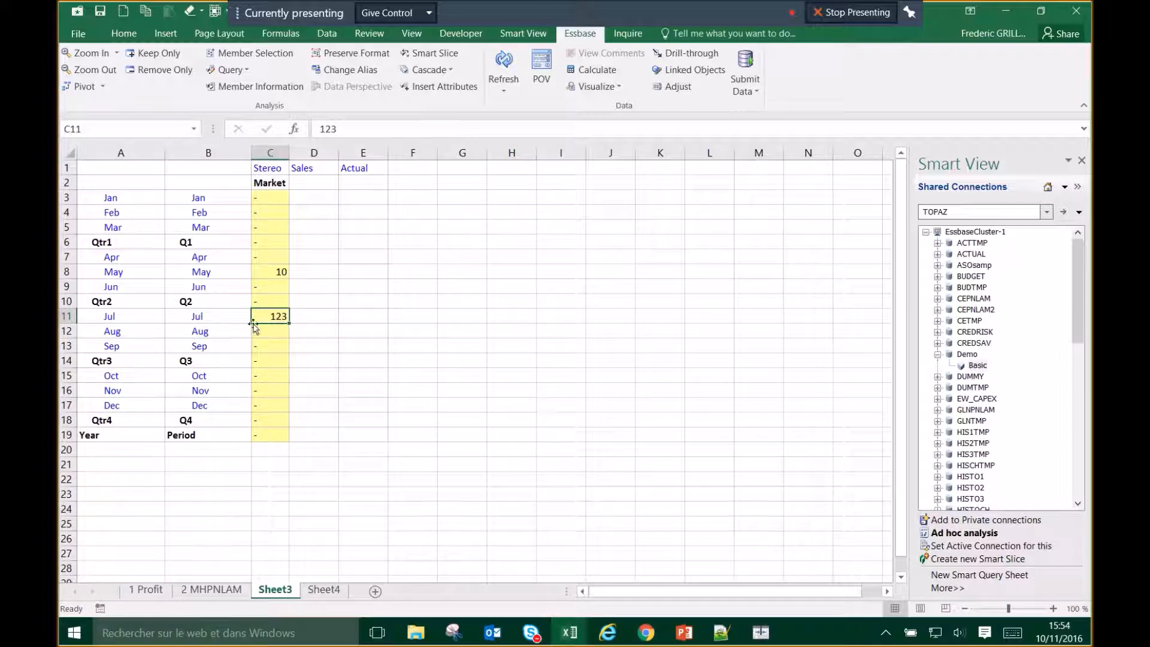
click(246, 361)
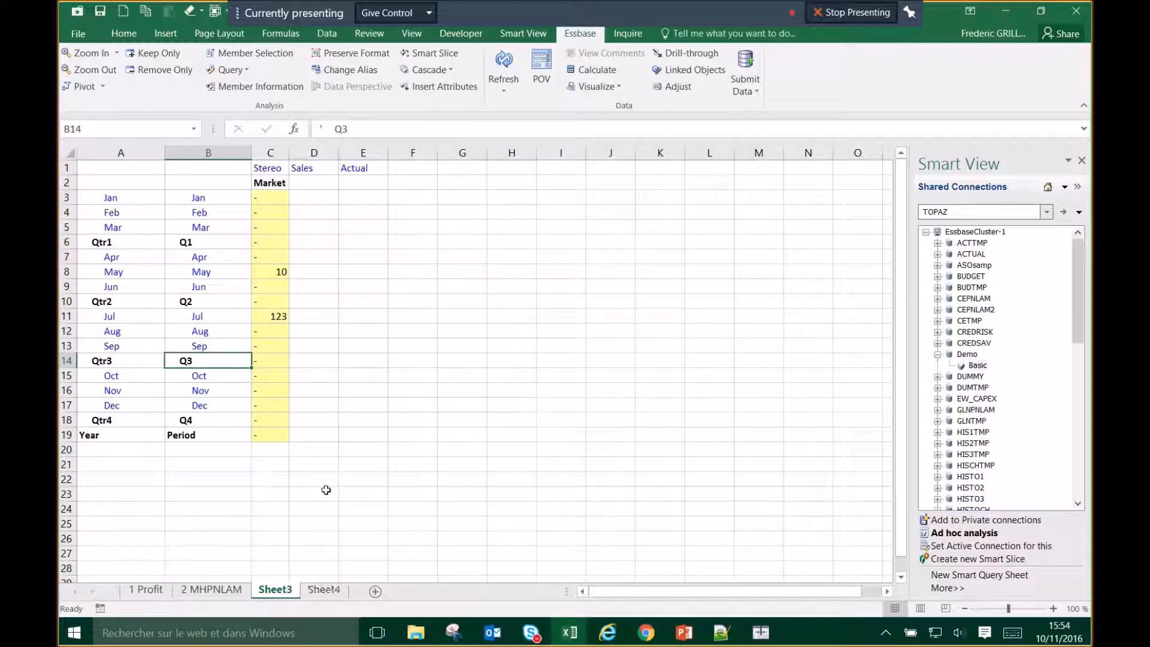
Step: Go to the empty Sheet4 and expand the ACTUAL application to its Actual database
click(323, 589)
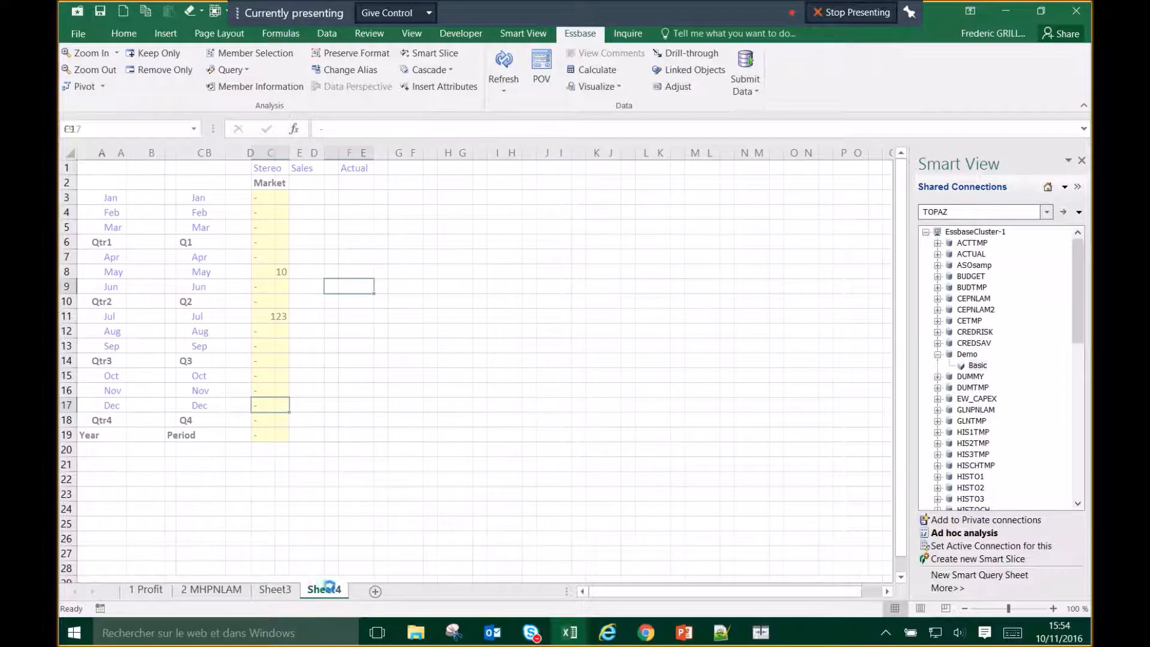
click(971, 254)
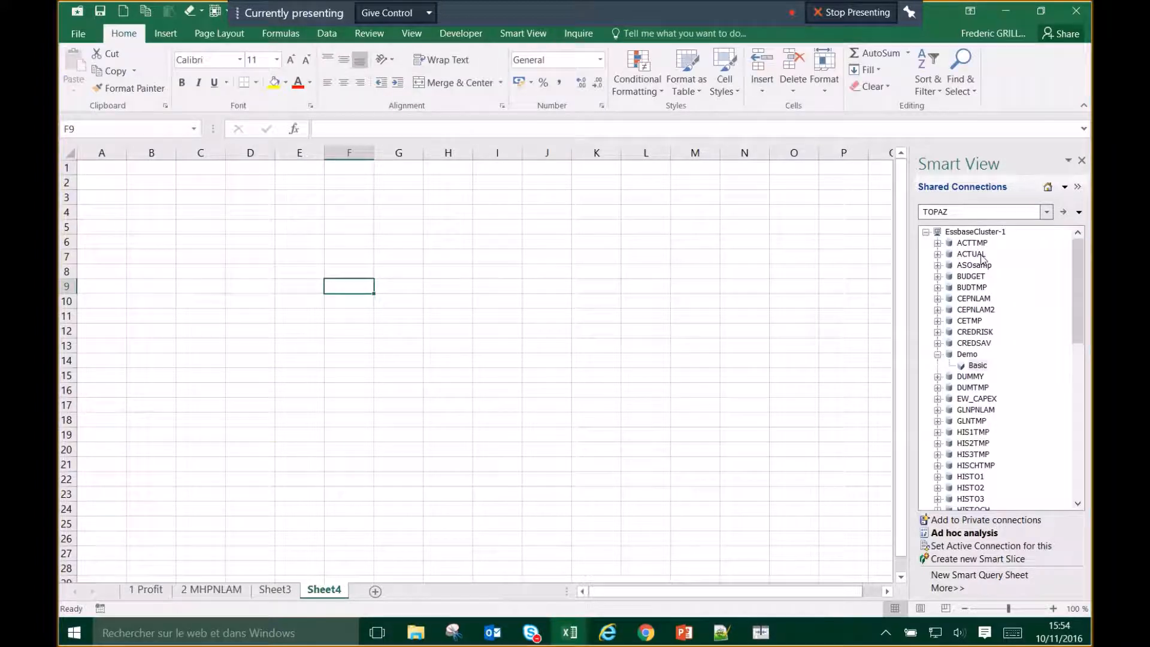
click(938, 255)
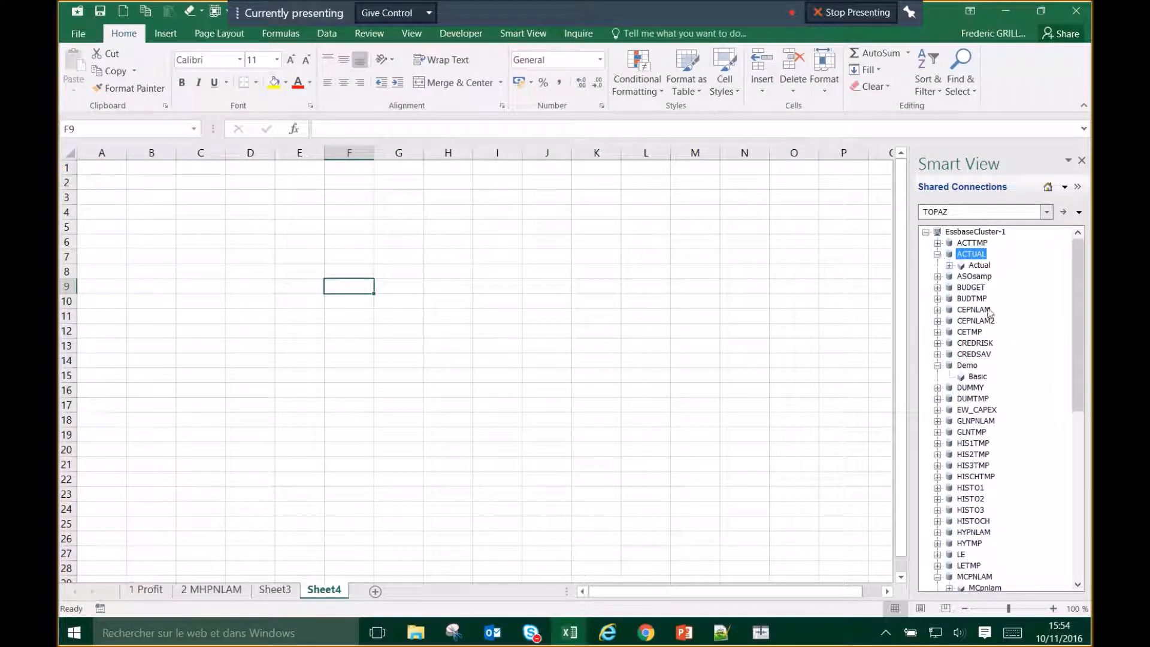
Step: Choose the TOPAZ server in Shared Connections and expand EssbaseCluster-1
click(1065, 187)
click(1047, 207)
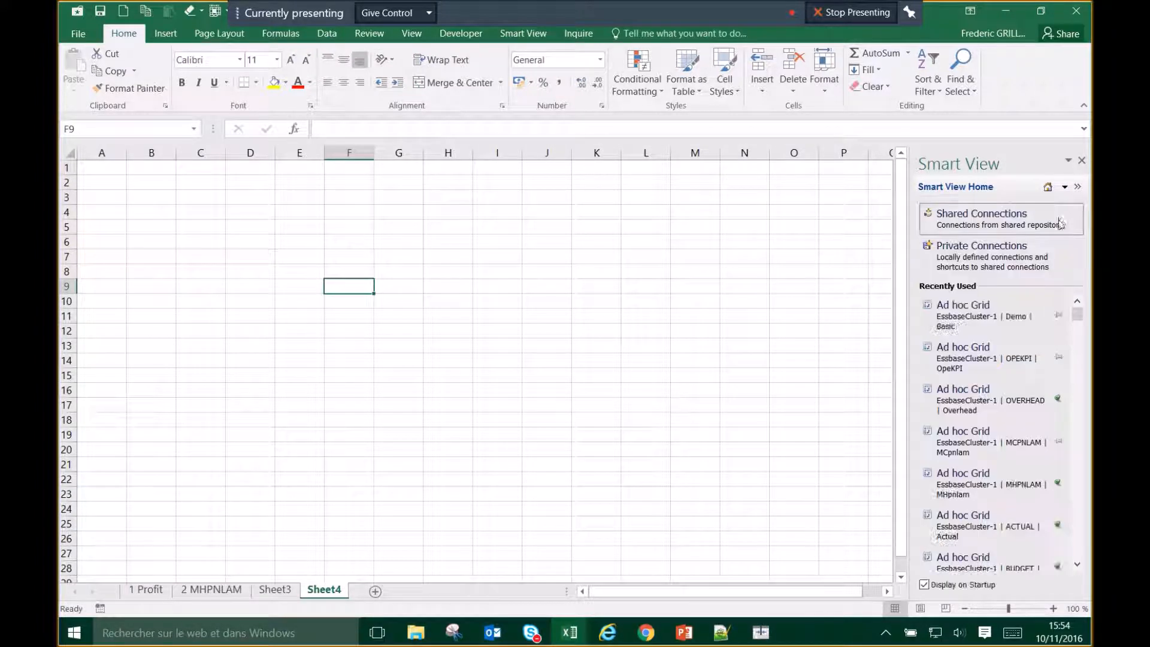
click(1047, 225)
click(1047, 212)
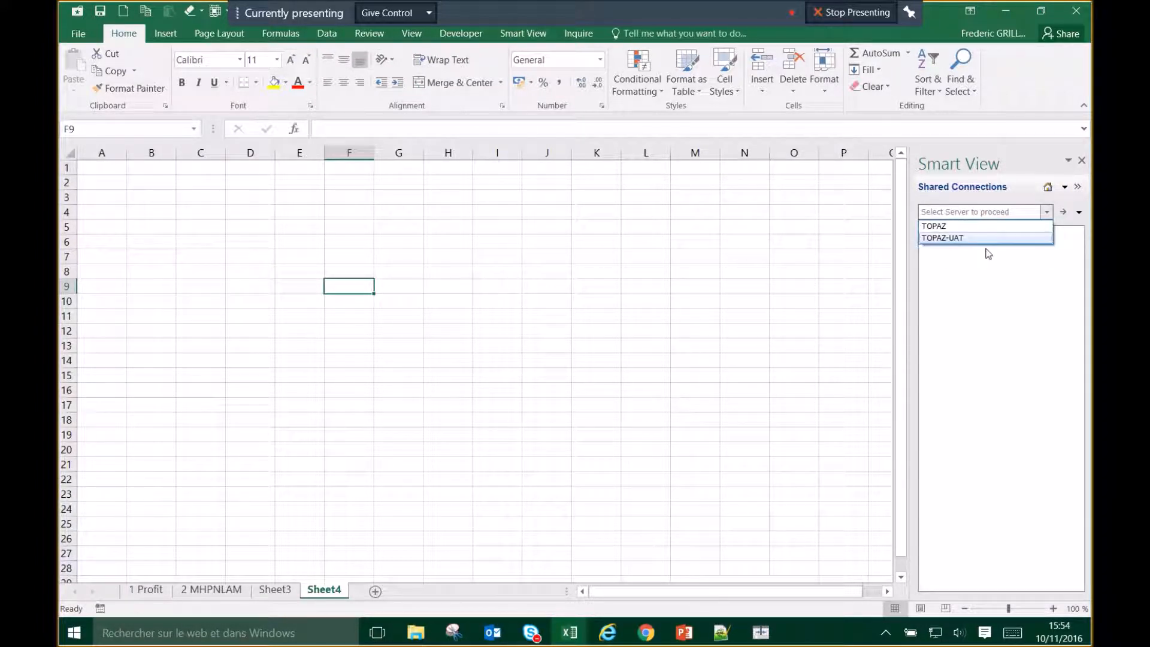
click(944, 226)
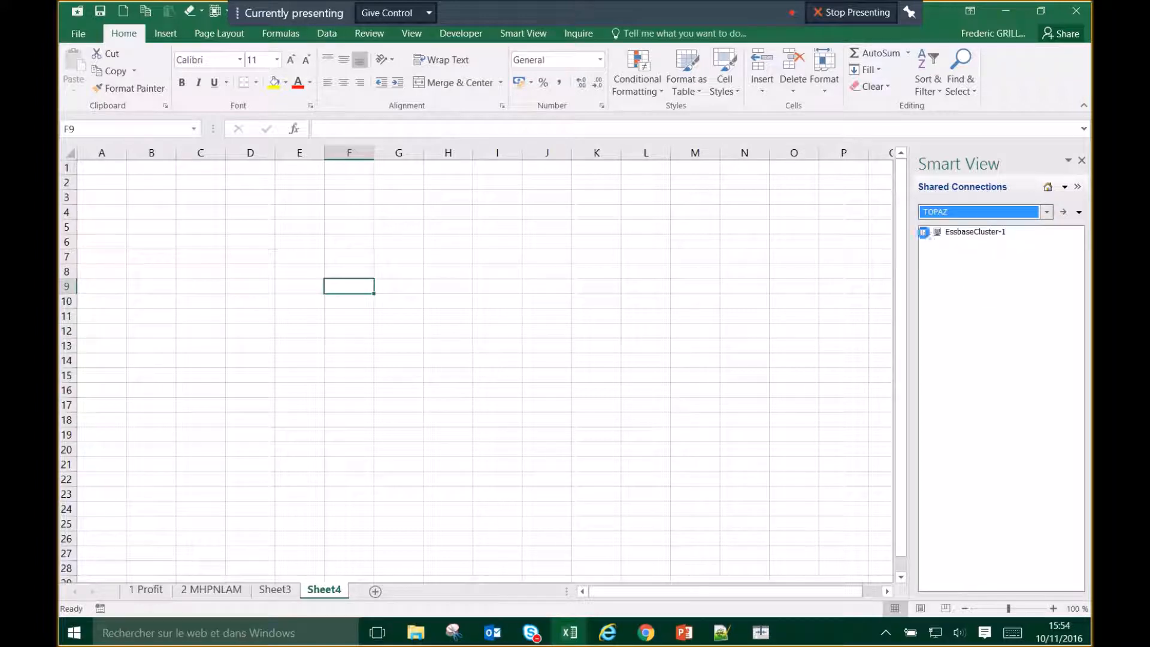
click(925, 232)
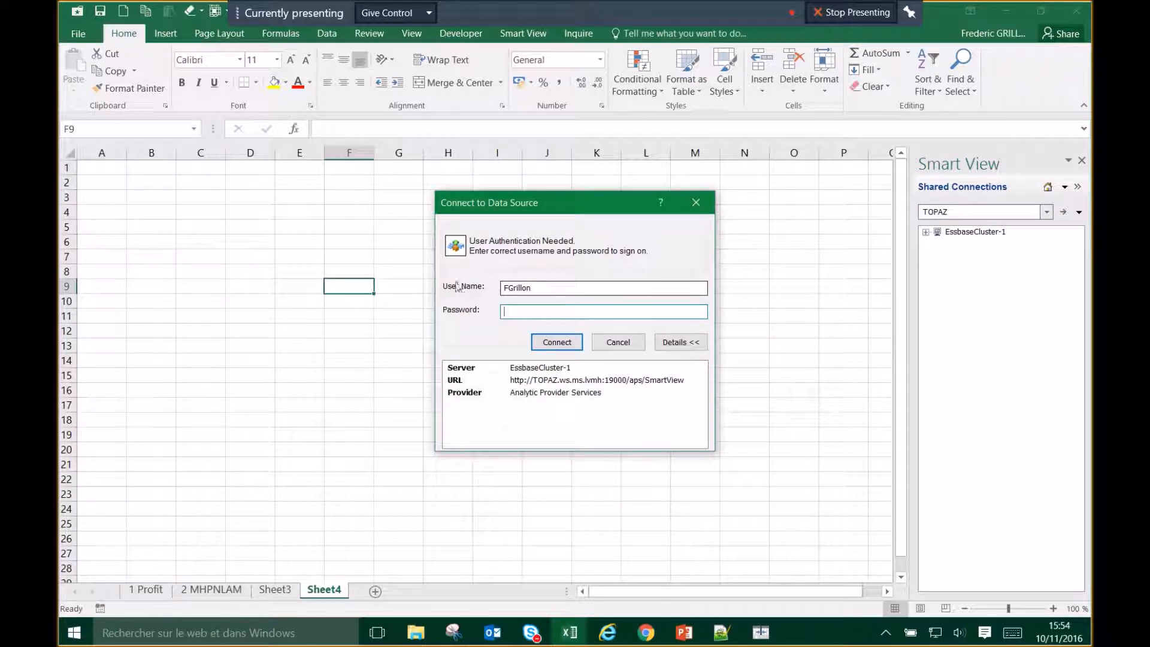
Step: Sign in to EssbaseCluster-1 with a different user name and the account password
drag(547, 288, 498, 289)
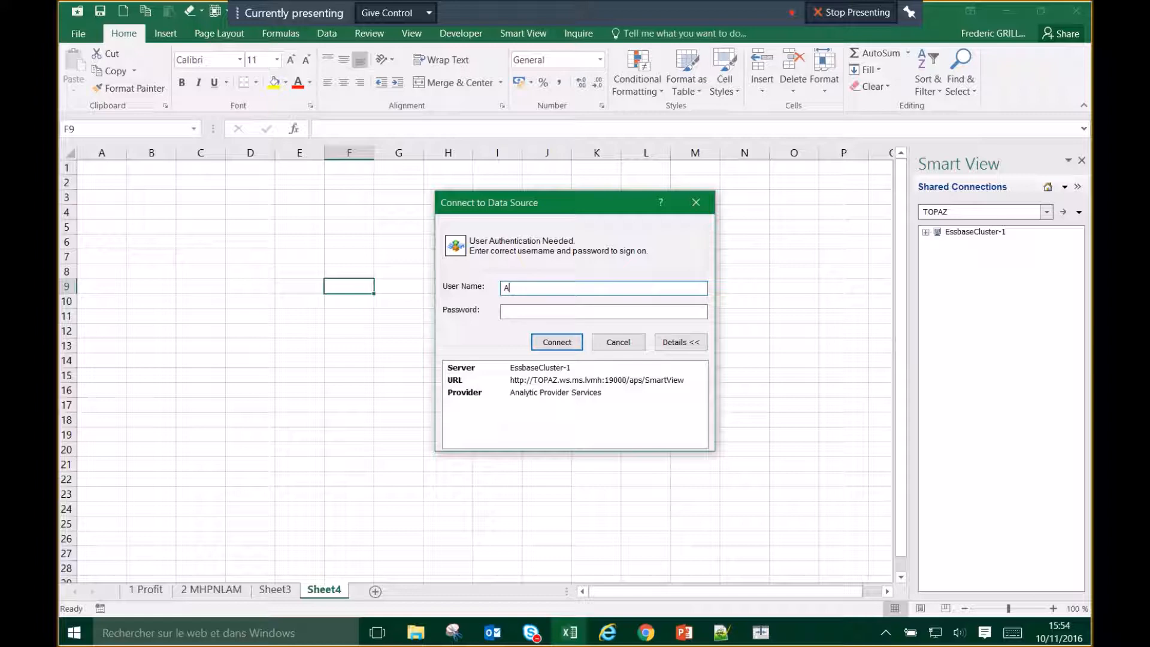
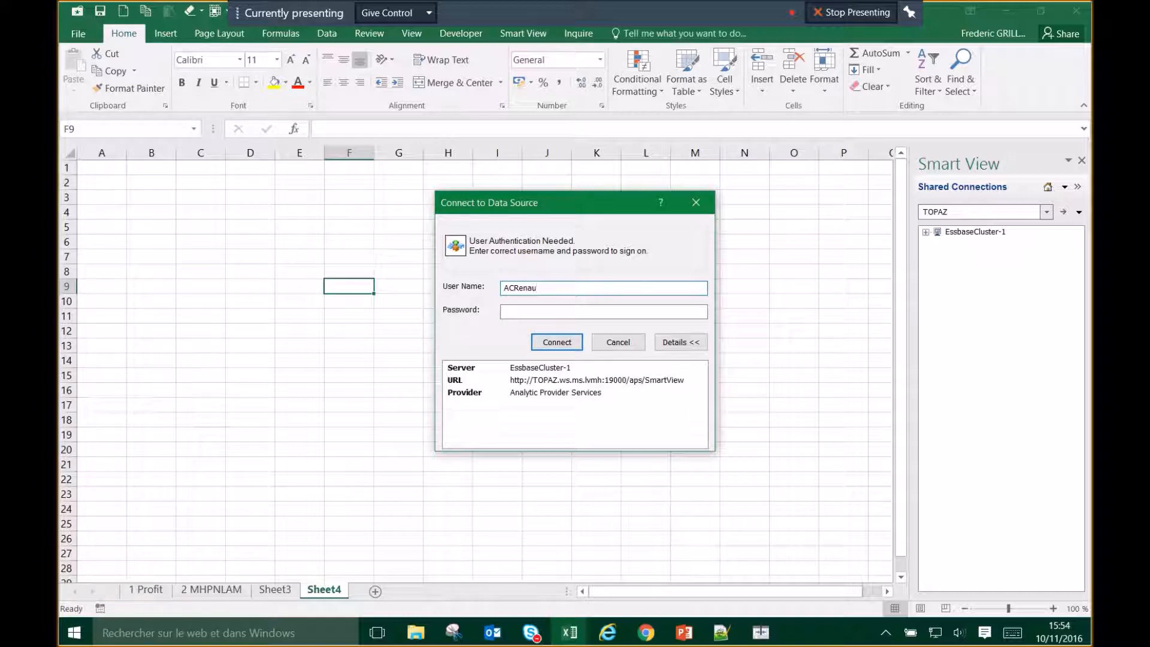
key(Tab)
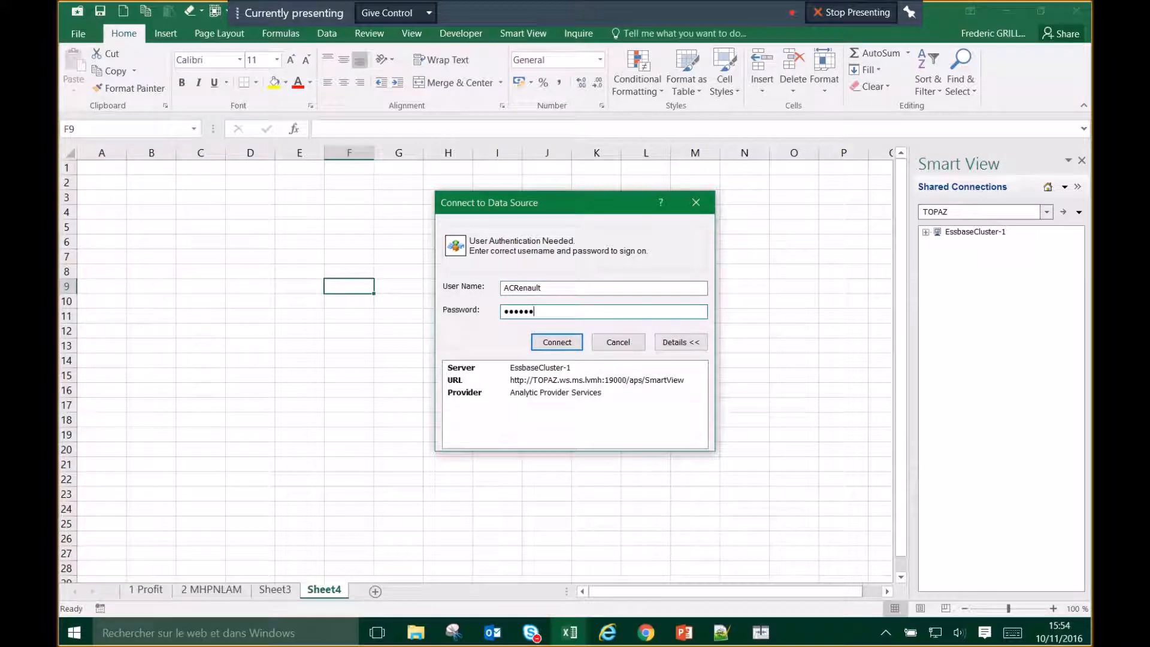
key(Return)
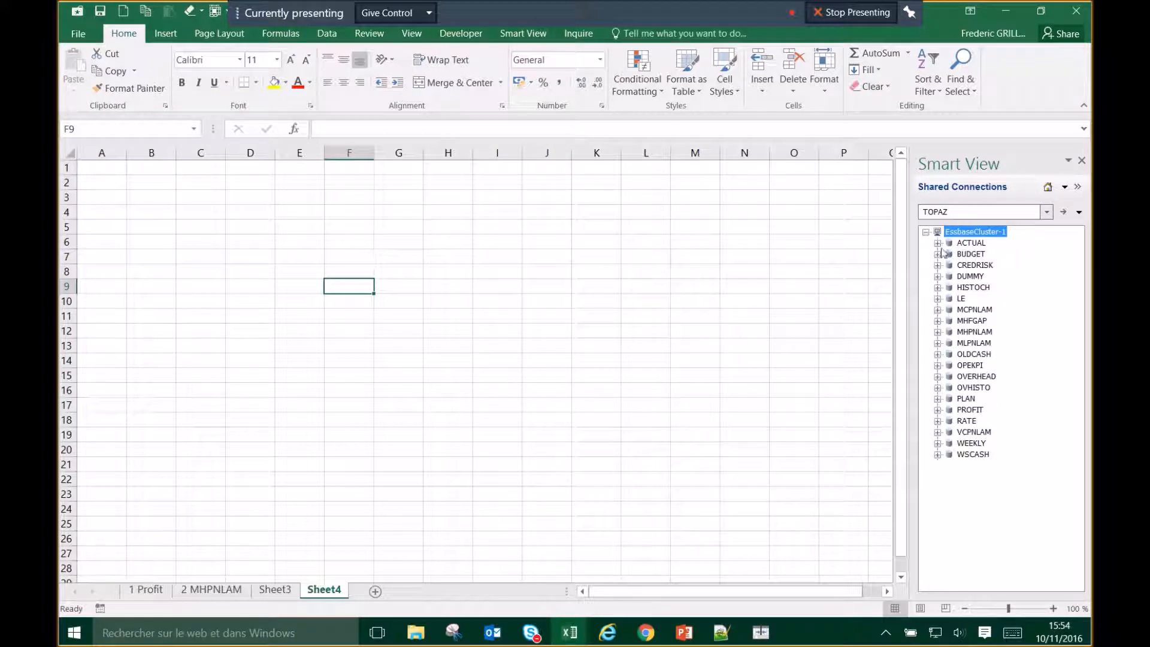
Step: Start an ad hoc analysis grid on Sheet4 from the ACTUAL/Actual database
click(938, 243)
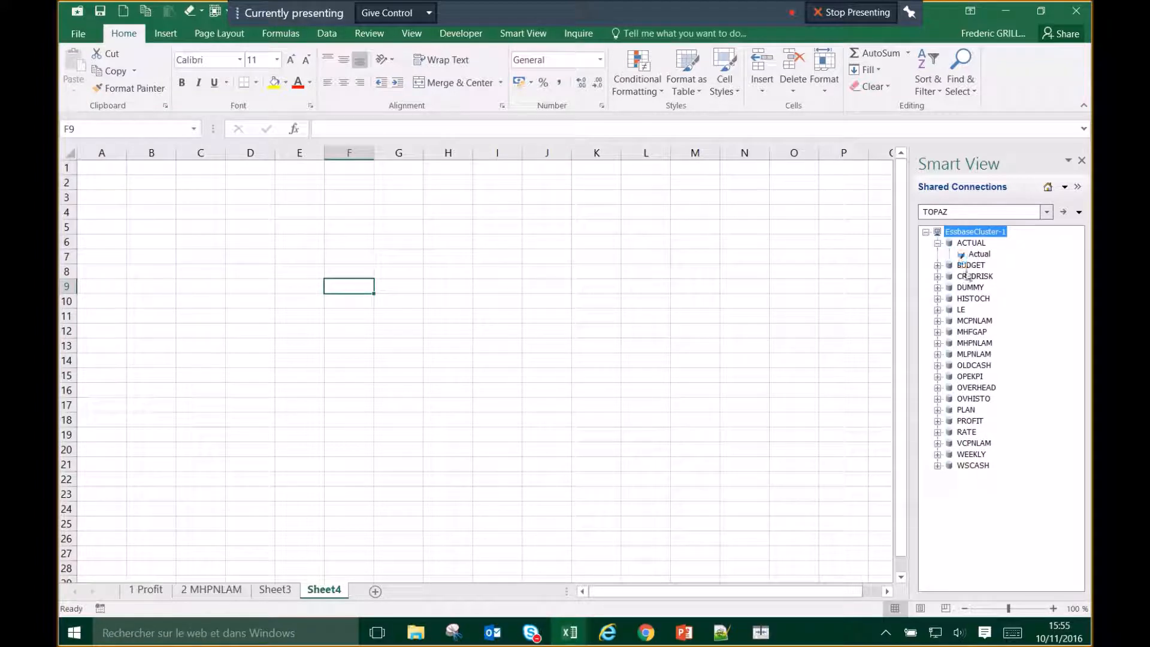
click(981, 254)
click(992, 546)
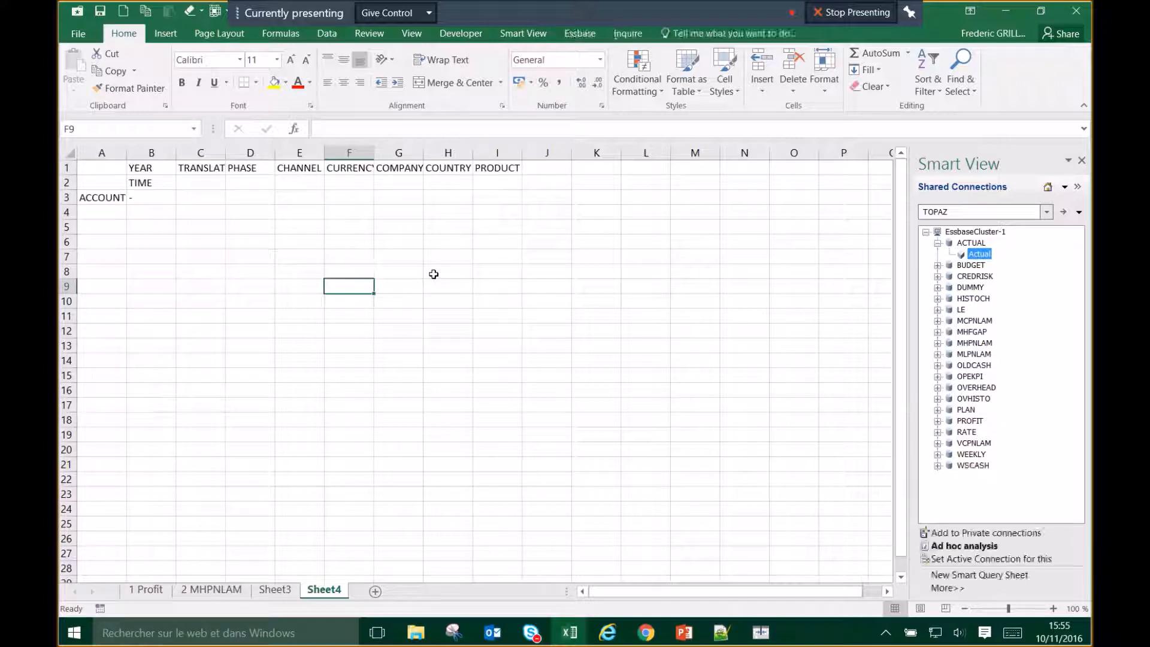
Step: Widen column C so TRANSLATED fits, then select the TIME member in B2
click(94, 195)
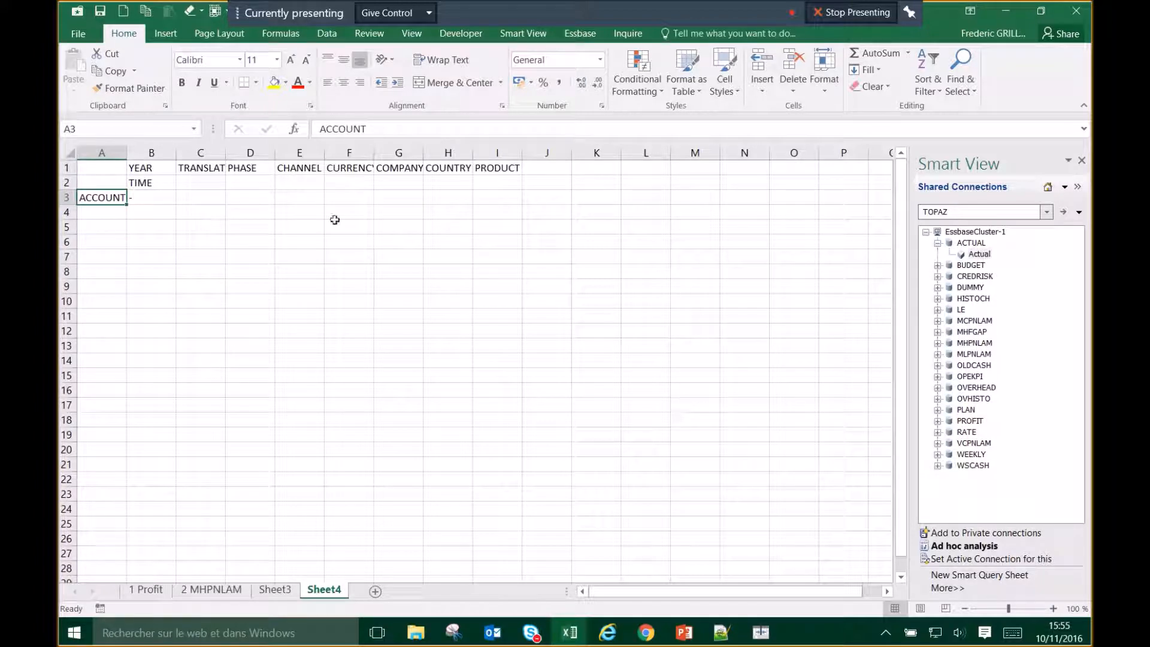
drag(226, 153, 252, 154)
click(400, 217)
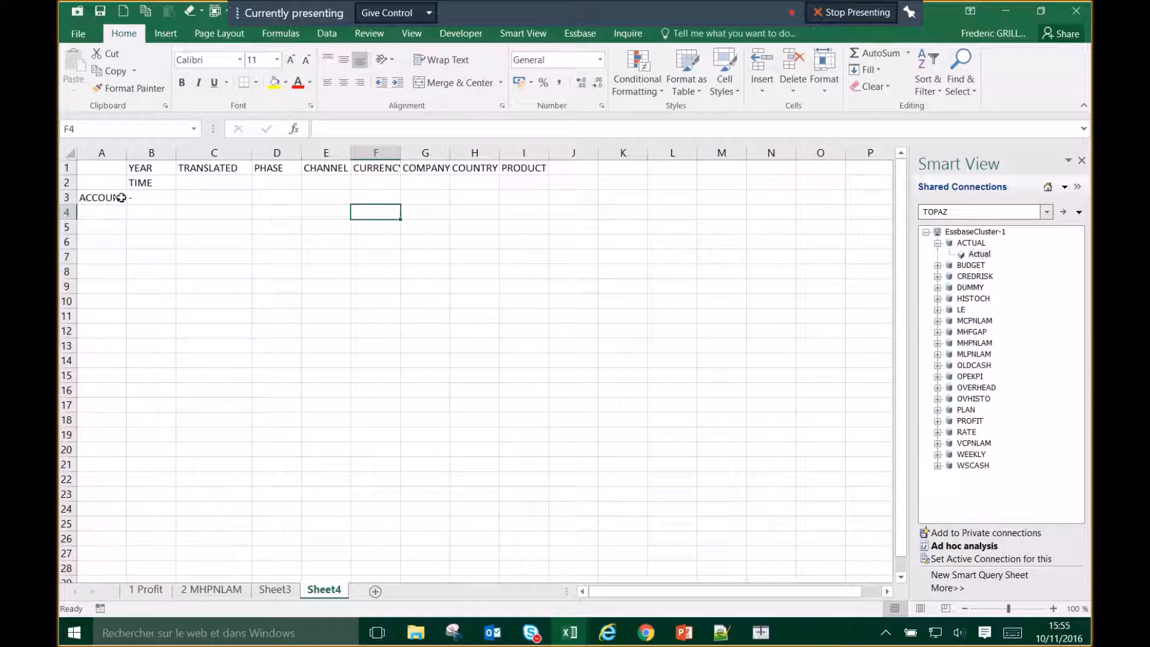
click(160, 167)
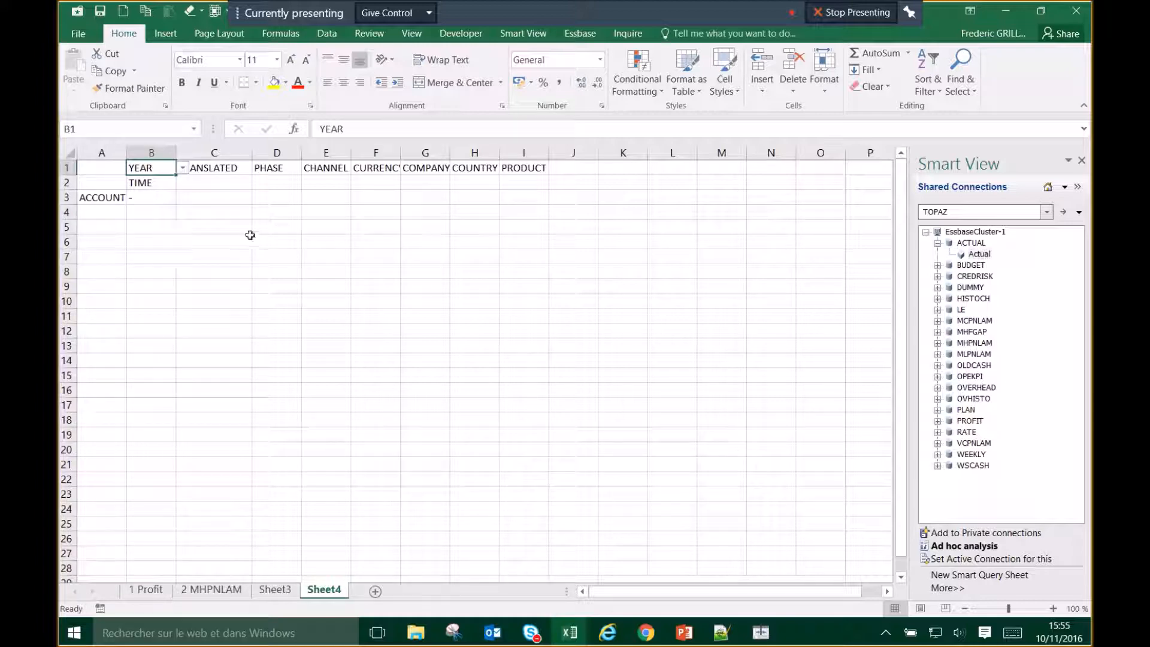
click(112, 196)
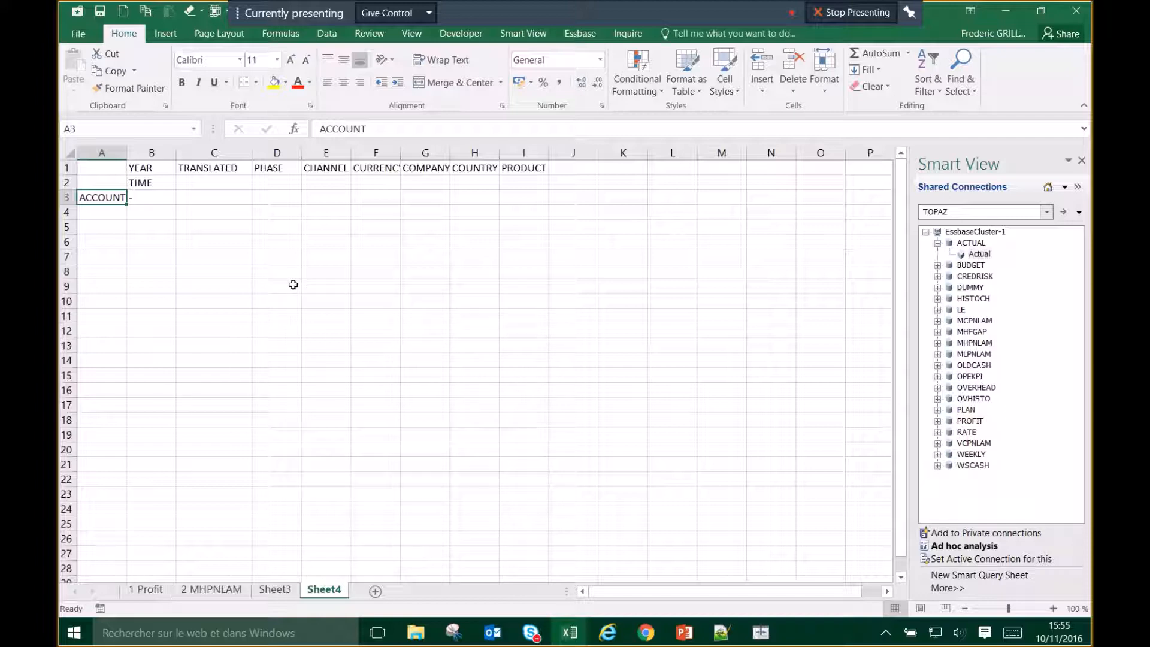
click(163, 168)
click(164, 181)
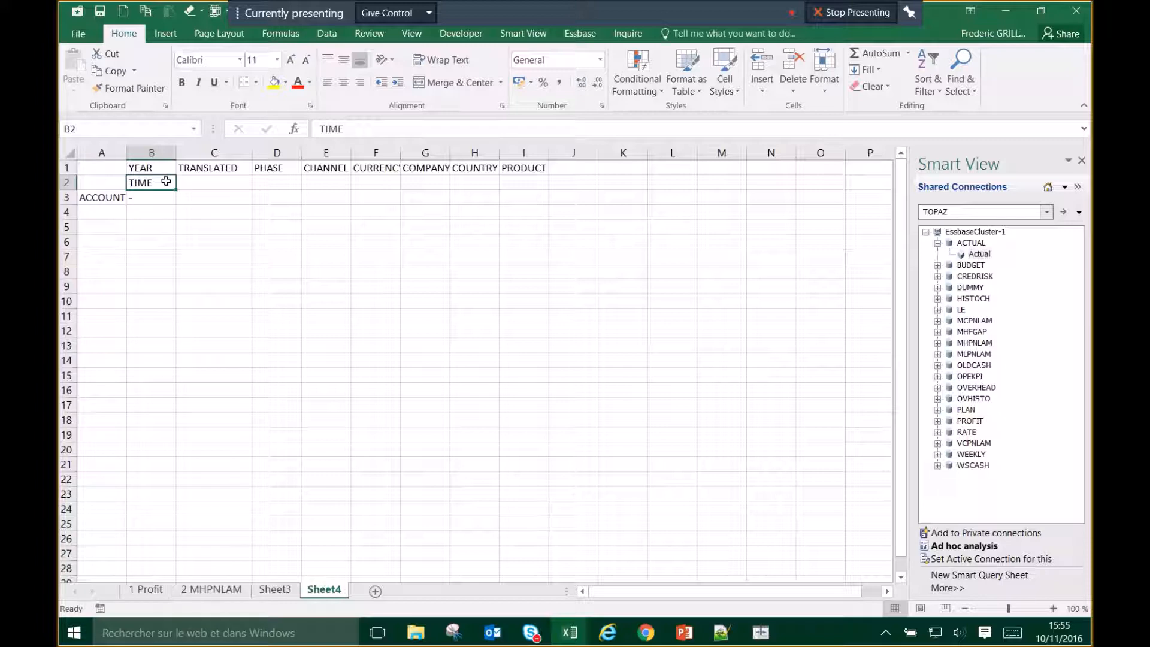
click(530, 35)
click(577, 35)
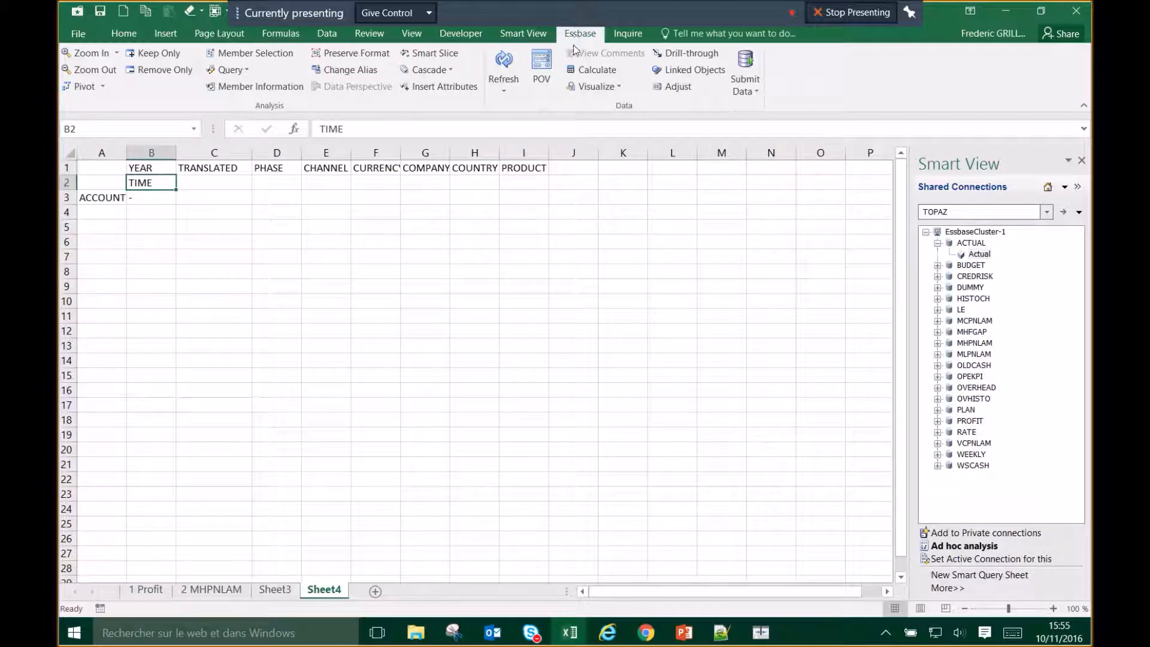
Step: Open Member Selection for TIME in B2 and show its filter choices
click(256, 54)
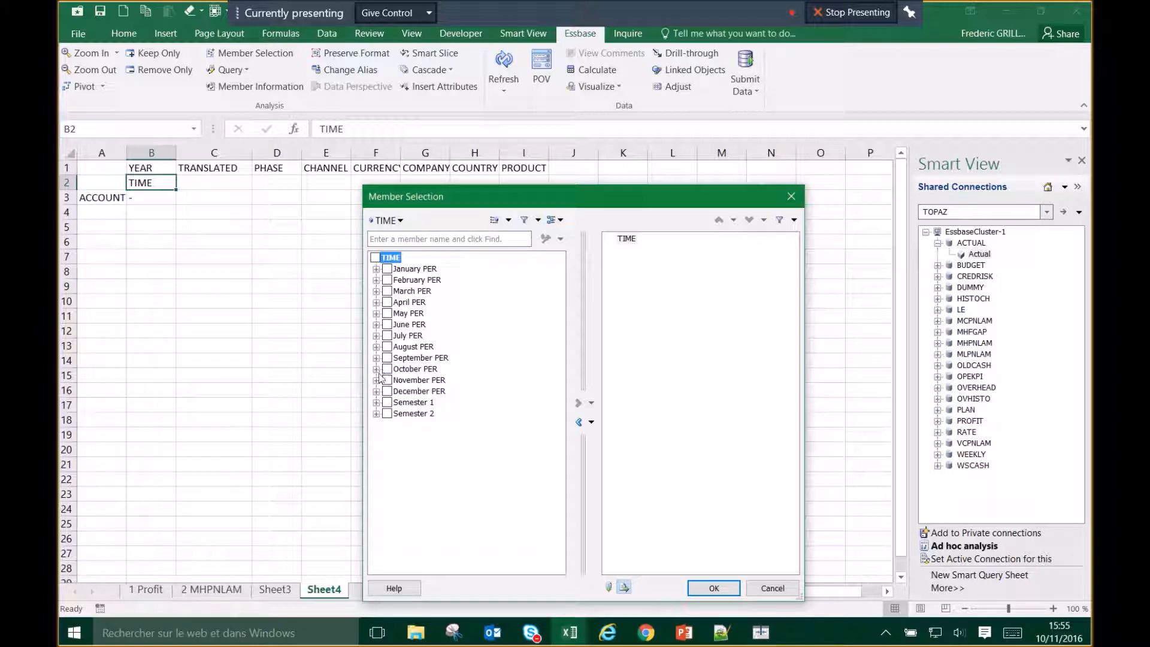
click(538, 221)
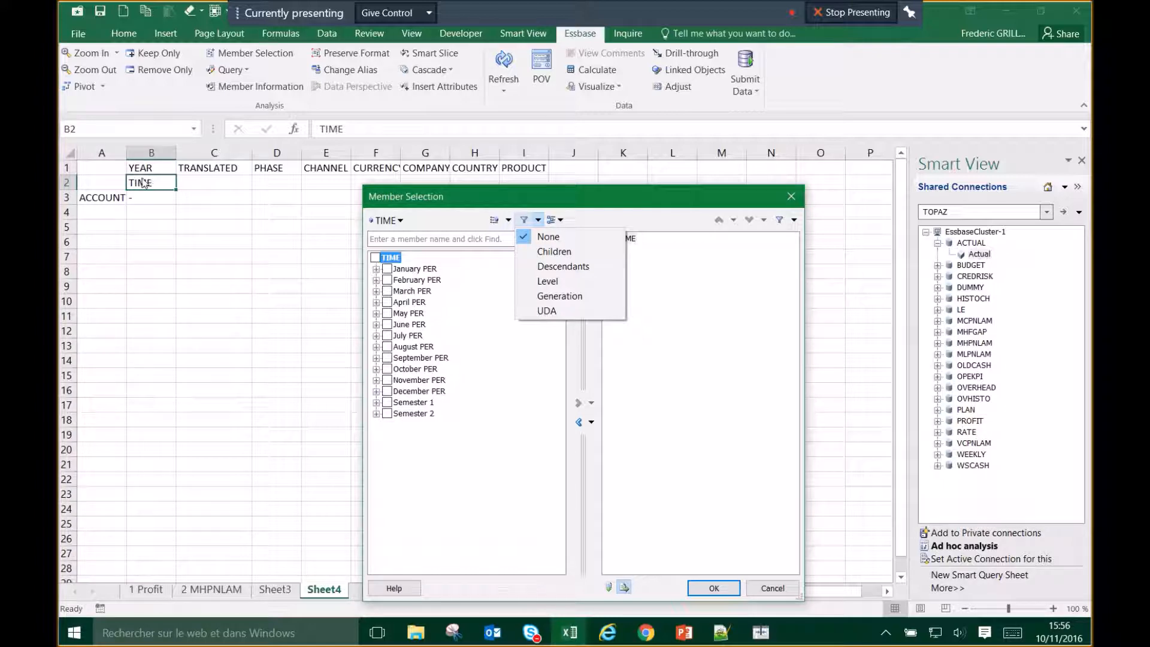
Step: Filter TIME members by UDA OPEN_PNL_ACT_HOU1 so only October YTD remains
click(553, 313)
click(768, 289)
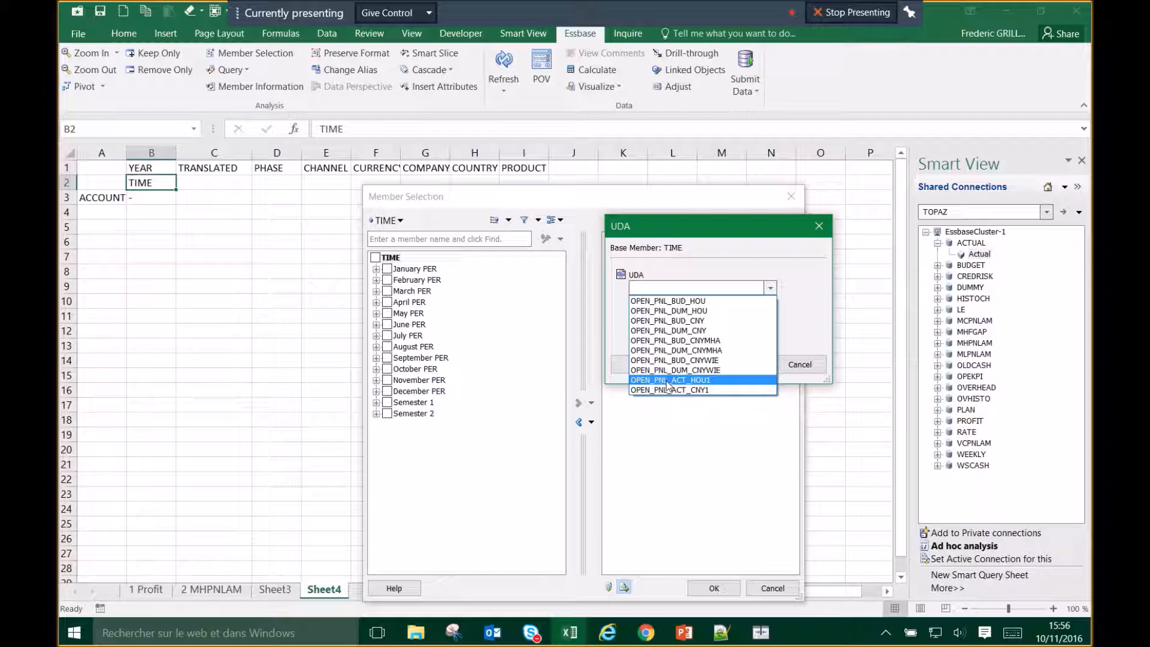
click(706, 381)
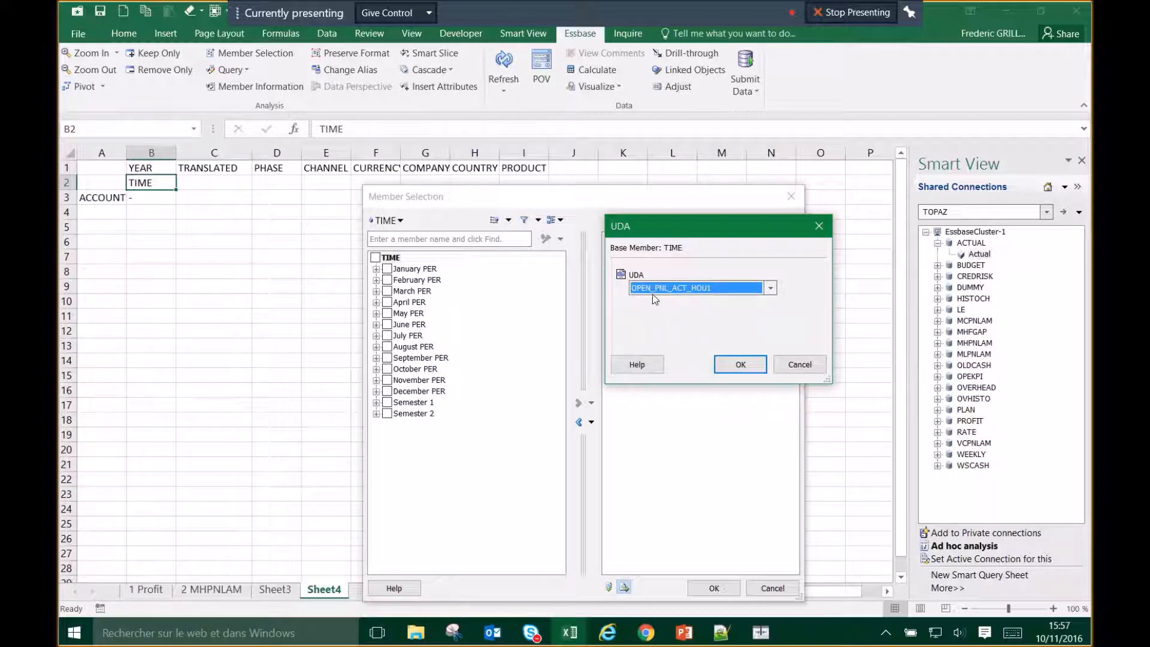
click(740, 363)
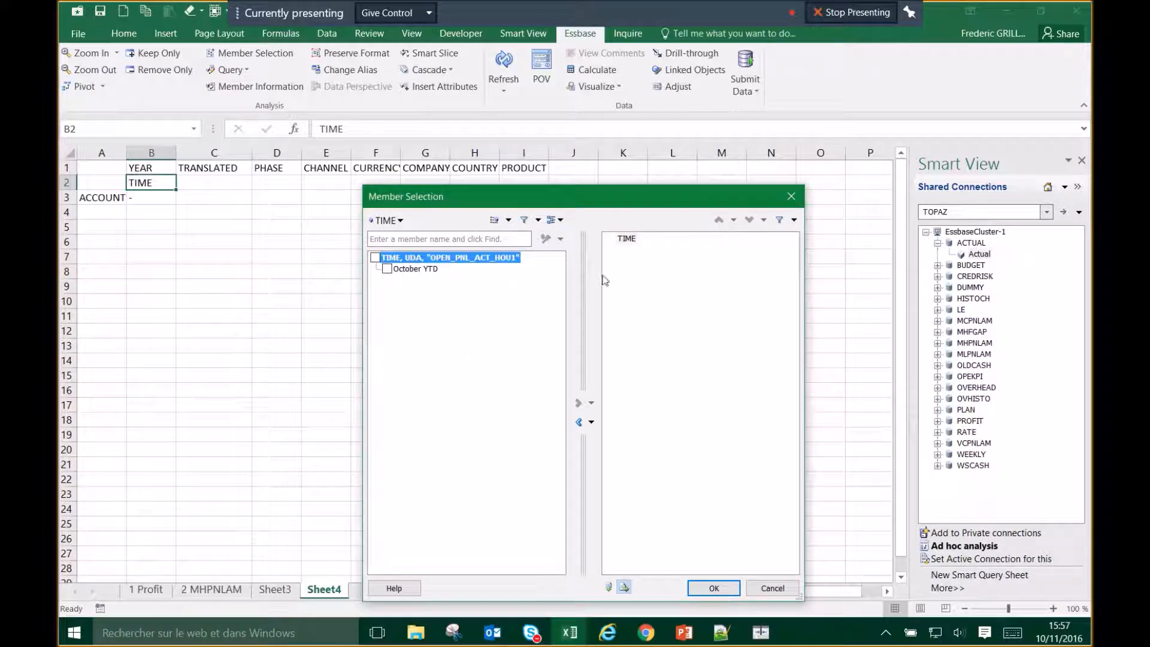
Step: Swap TIME for October YTD in the chosen members and confirm it into B2
click(428, 271)
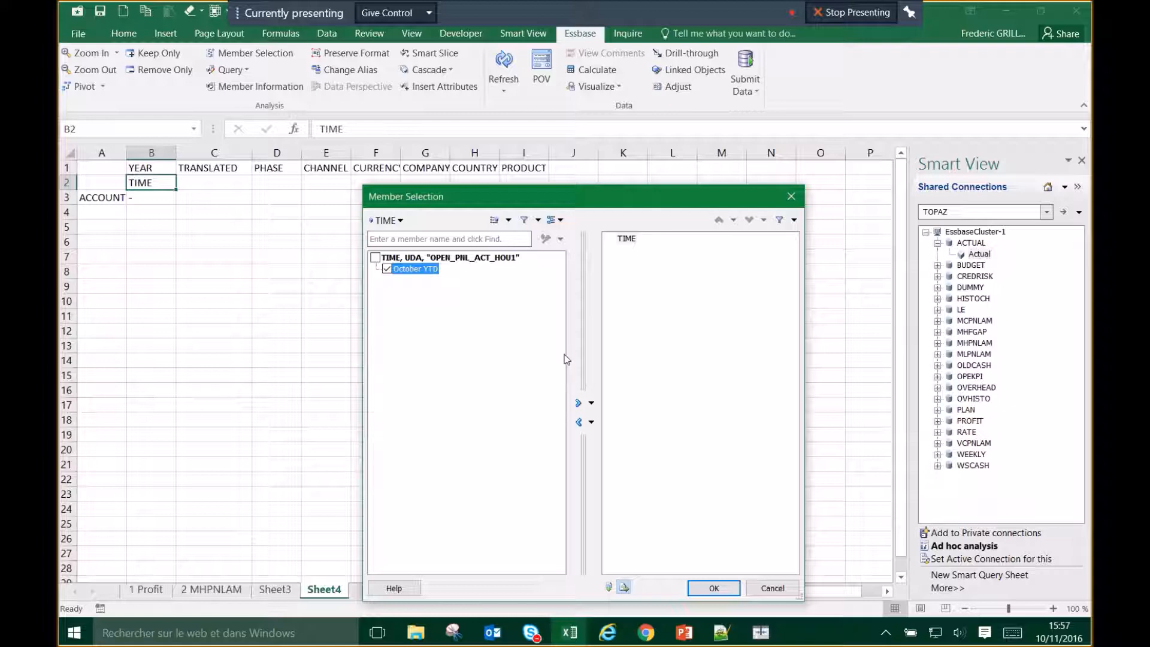
click(578, 403)
click(626, 239)
click(579, 422)
click(714, 587)
click(157, 169)
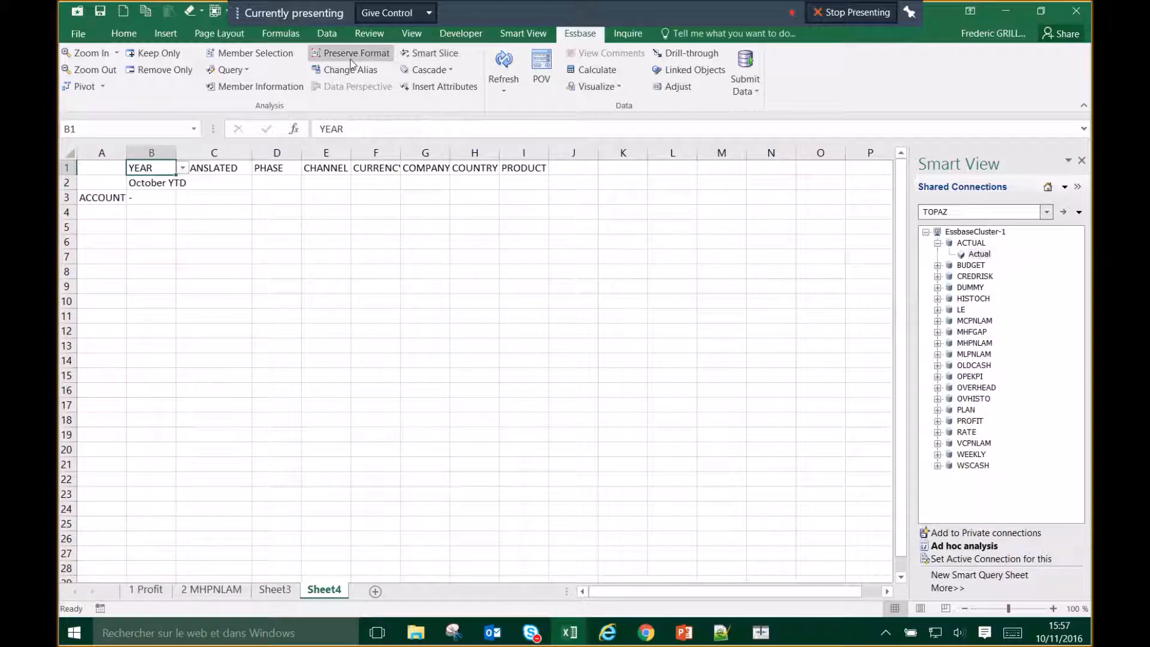
Step: Open Member Selection for YEAR in B1 and filter by UDA OPEN_PNL_ACT_HOU1
click(252, 52)
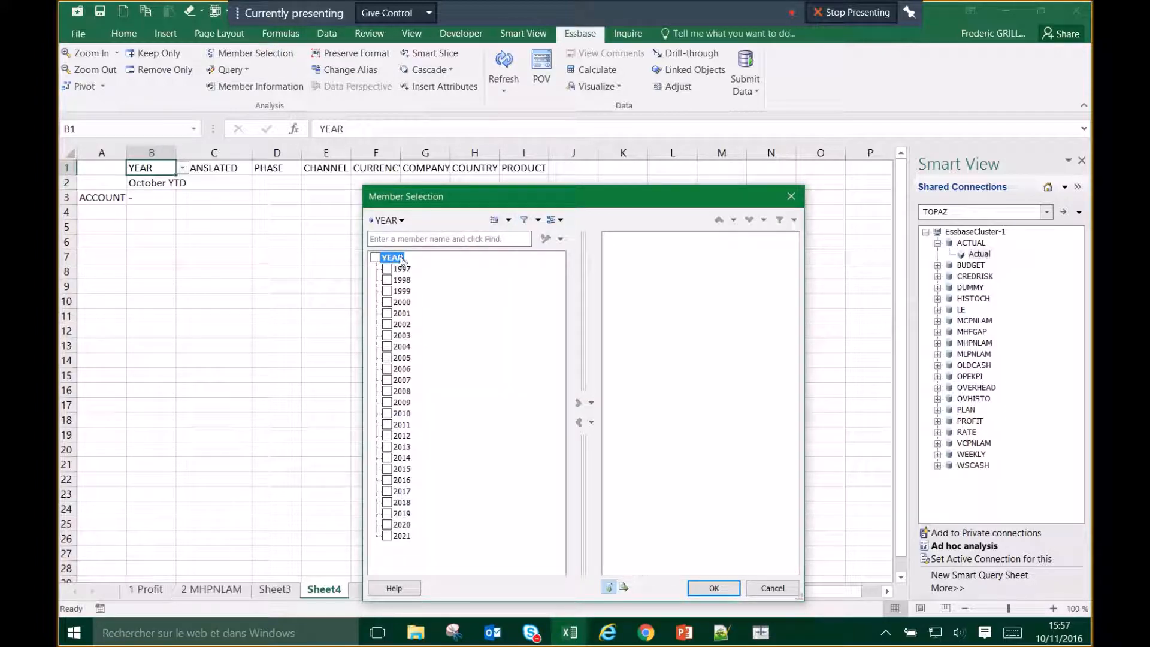
click(538, 221)
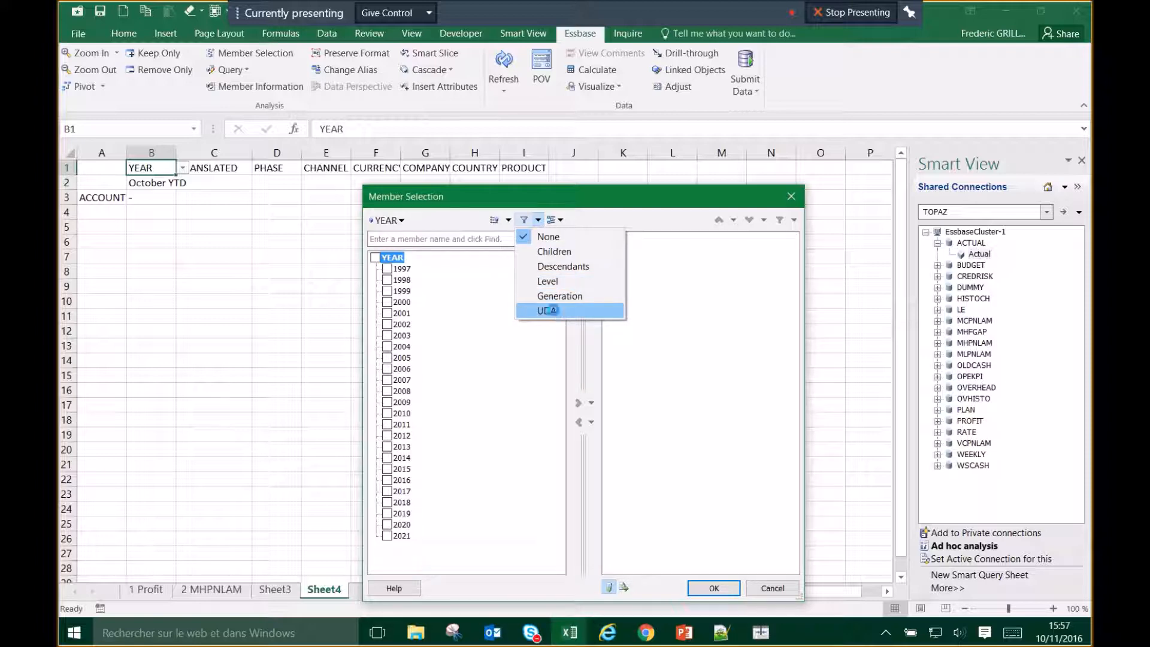
click(554, 310)
click(771, 289)
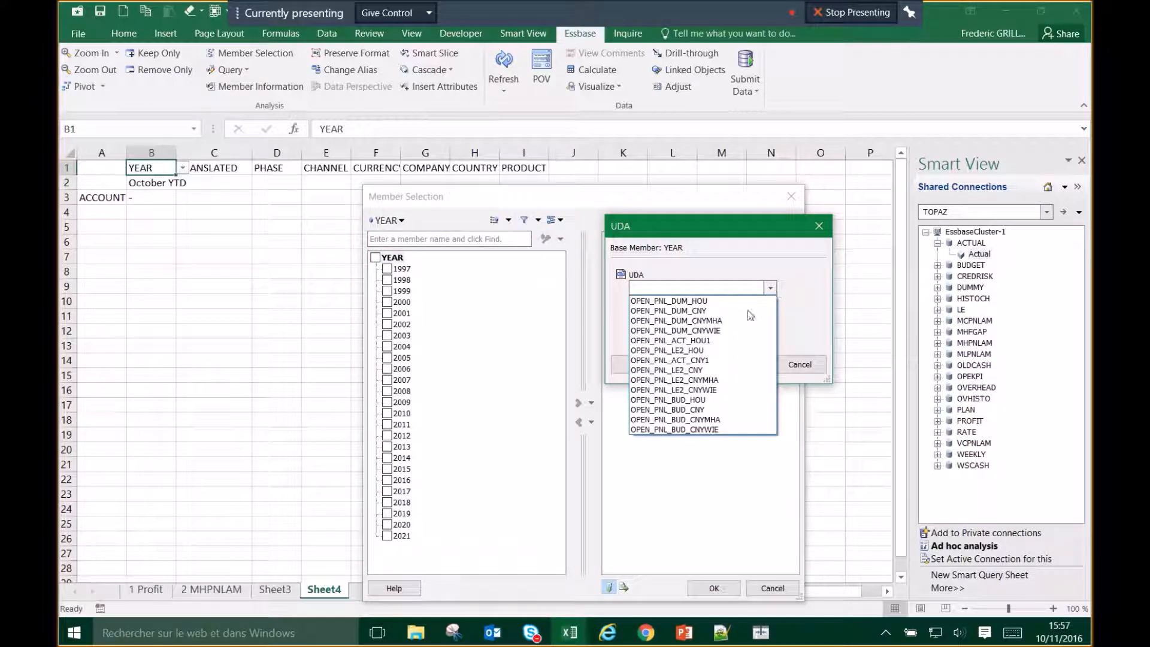
click(710, 339)
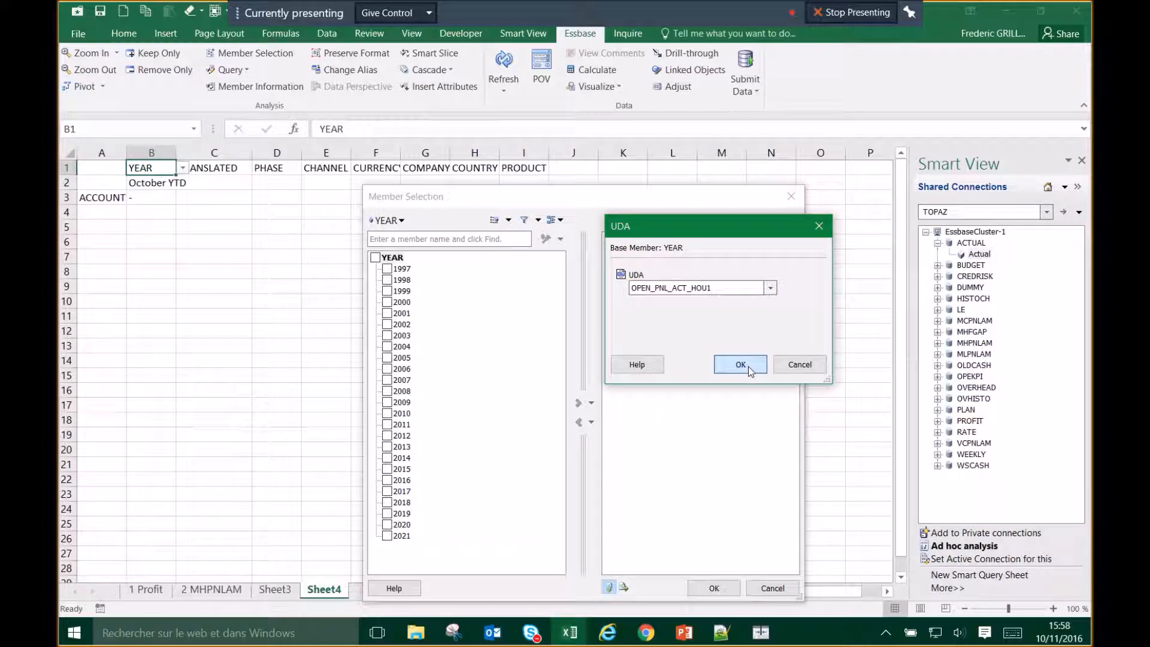
click(741, 364)
Step: Add 2016 as the chosen YEAR member and confirm it into B1
click(387, 269)
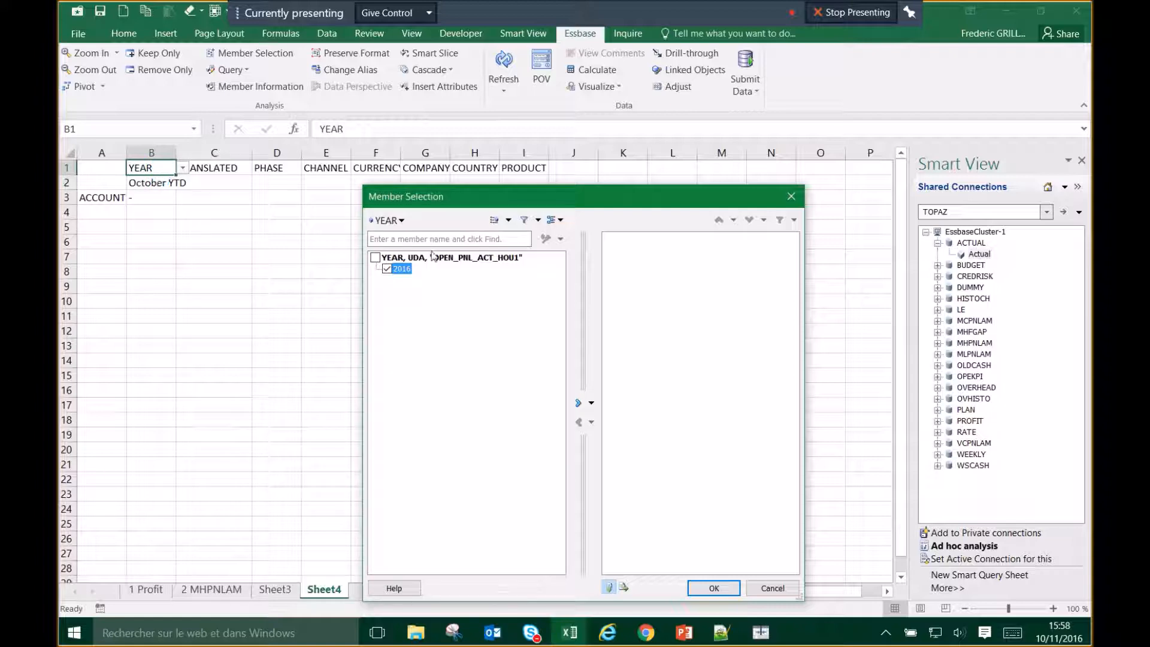
click(579, 403)
click(714, 587)
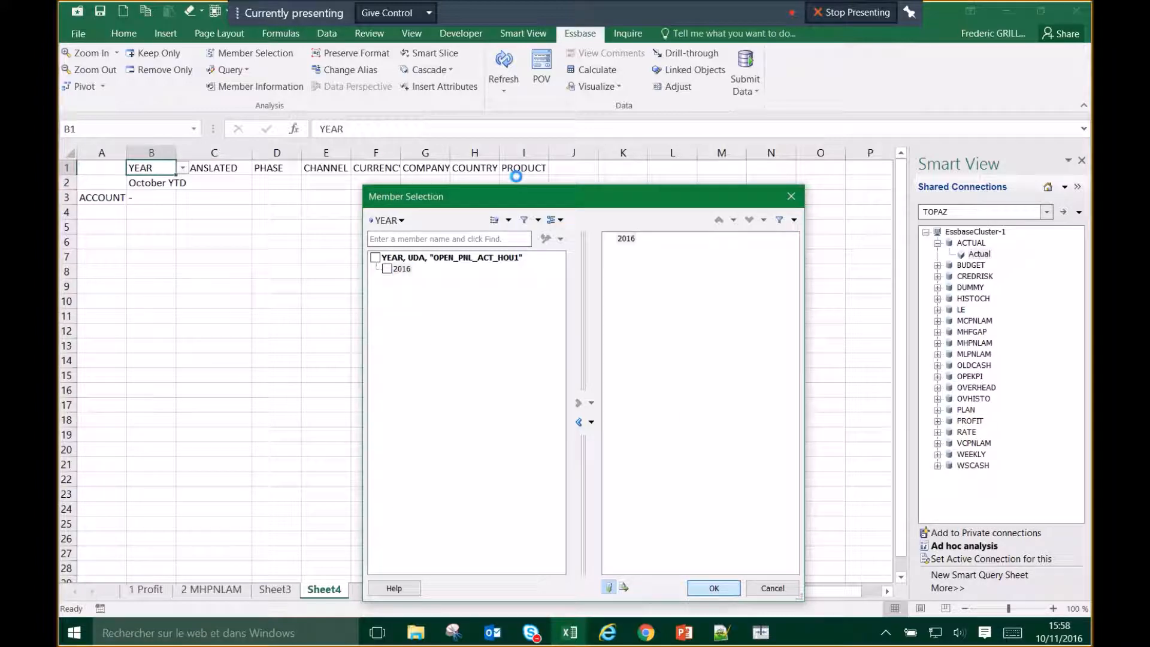
click(156, 182)
click(158, 168)
click(156, 182)
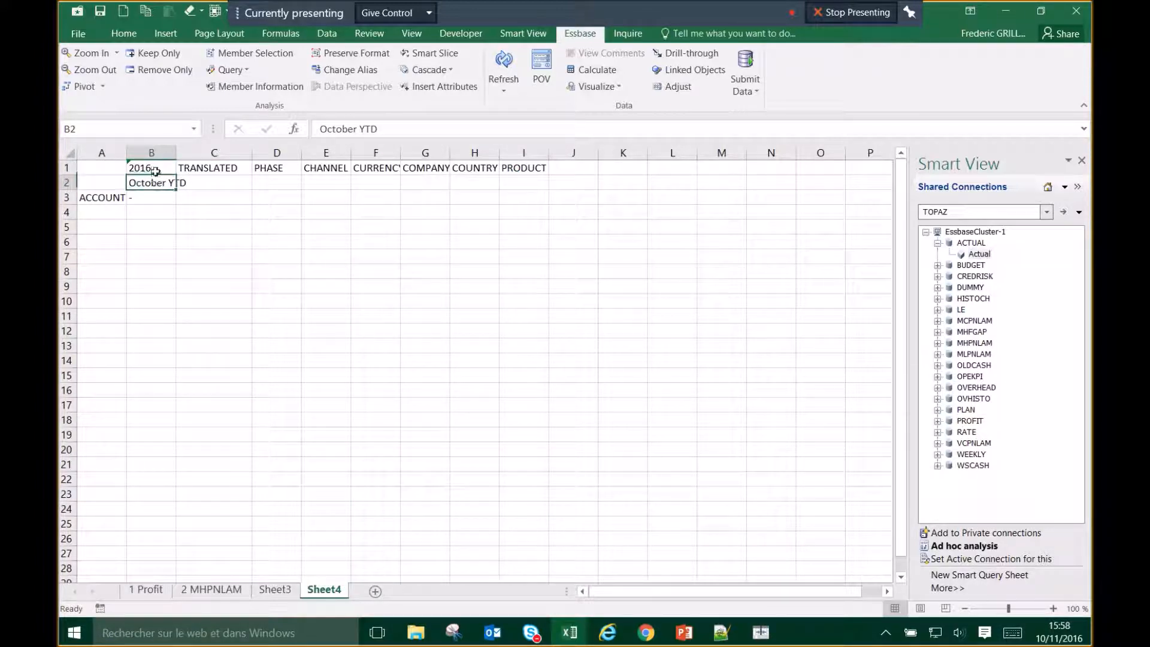
click(156, 167)
Step: Replace PHASE in D1 with Actual Input through Member Selection
click(156, 185)
click(279, 167)
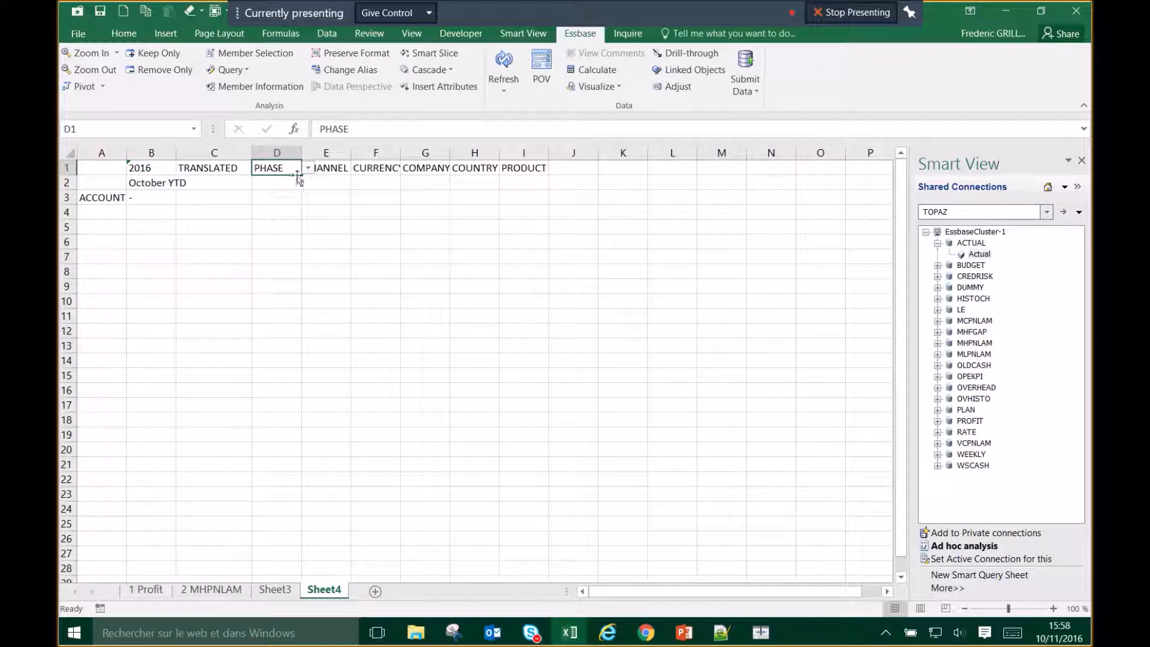
click(307, 169)
click(329, 189)
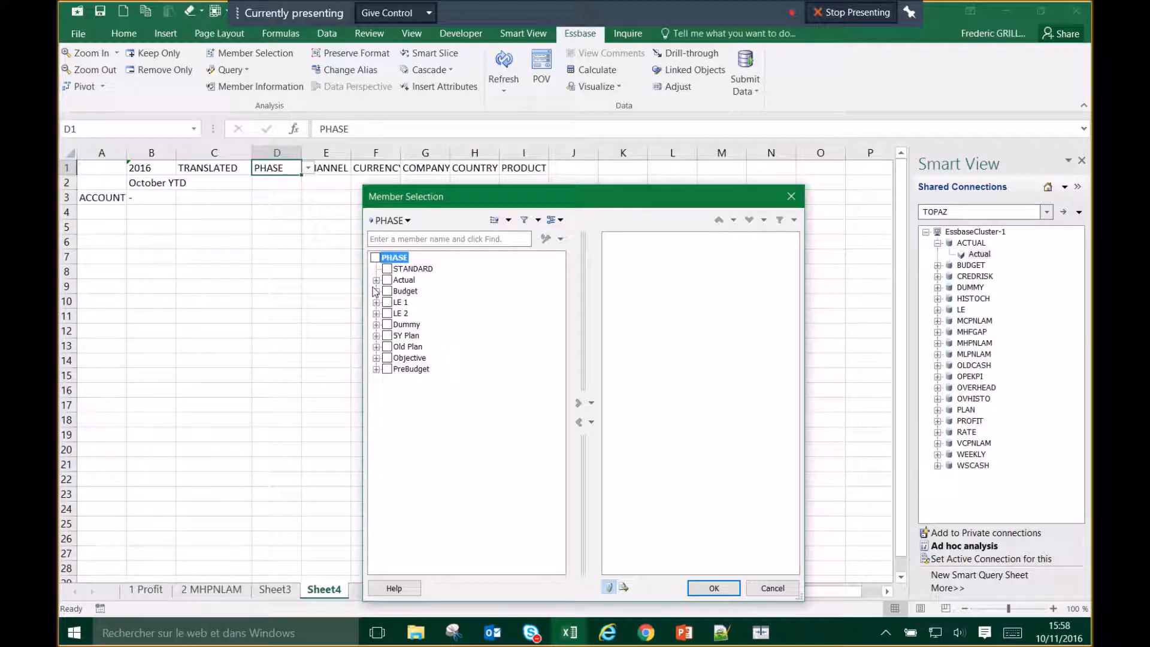
click(377, 279)
click(400, 303)
click(399, 292)
click(400, 303)
click(578, 404)
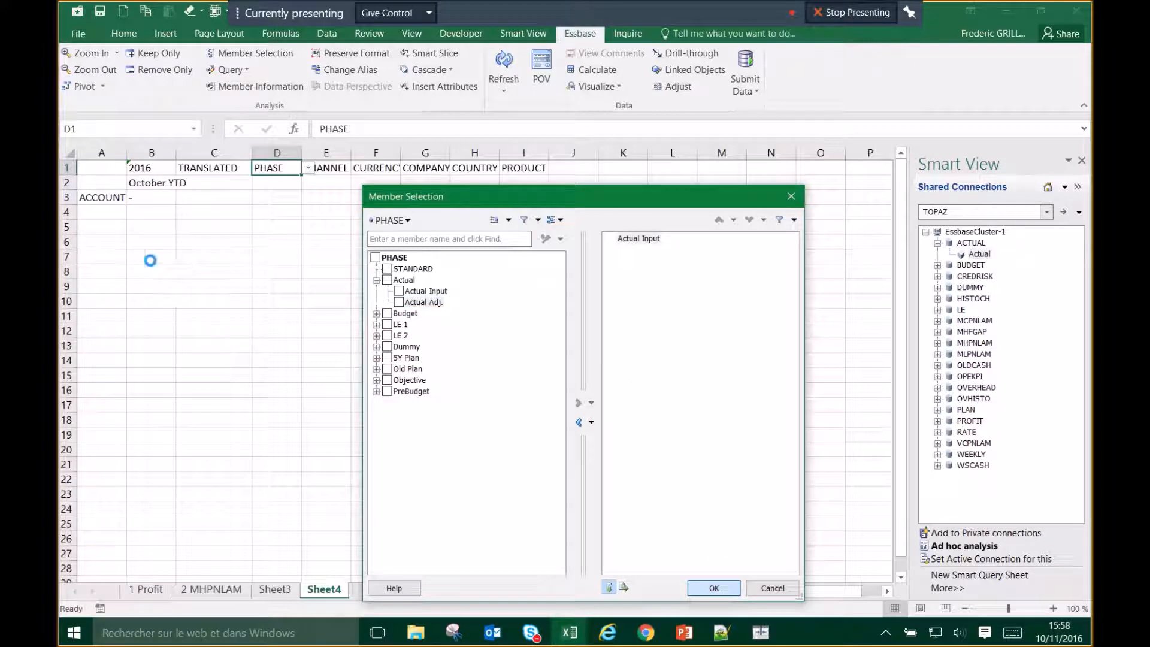
click(713, 587)
Step: Widen column D so Actual Input shows in full
drag(301, 153, 342, 153)
click(256, 184)
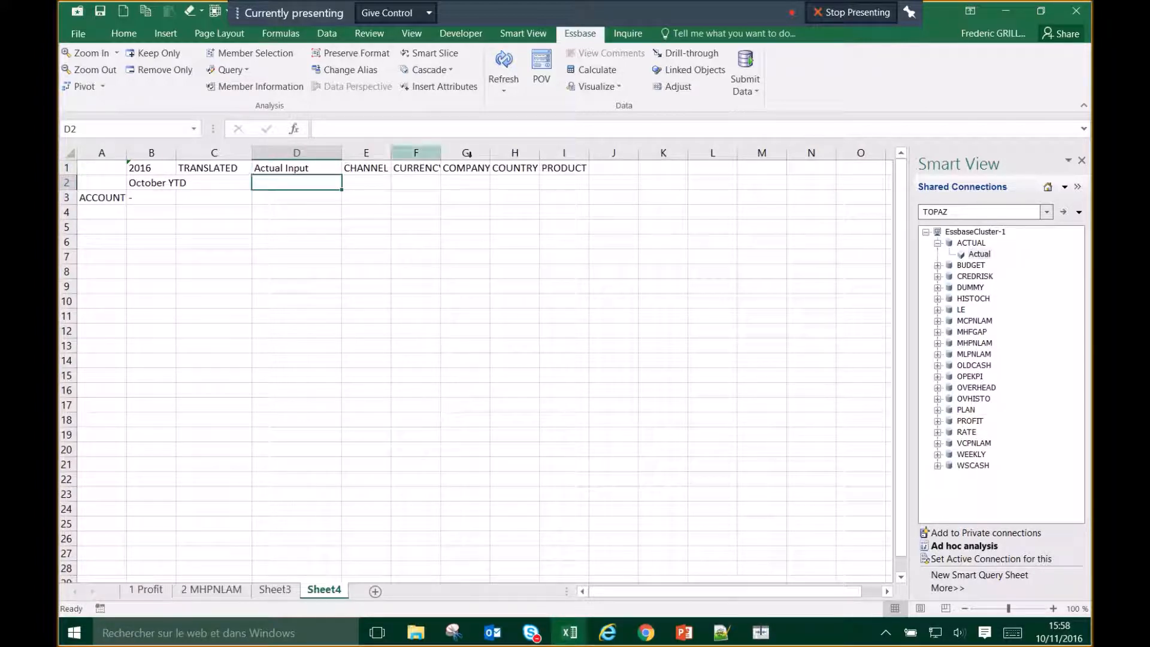
click(523, 34)
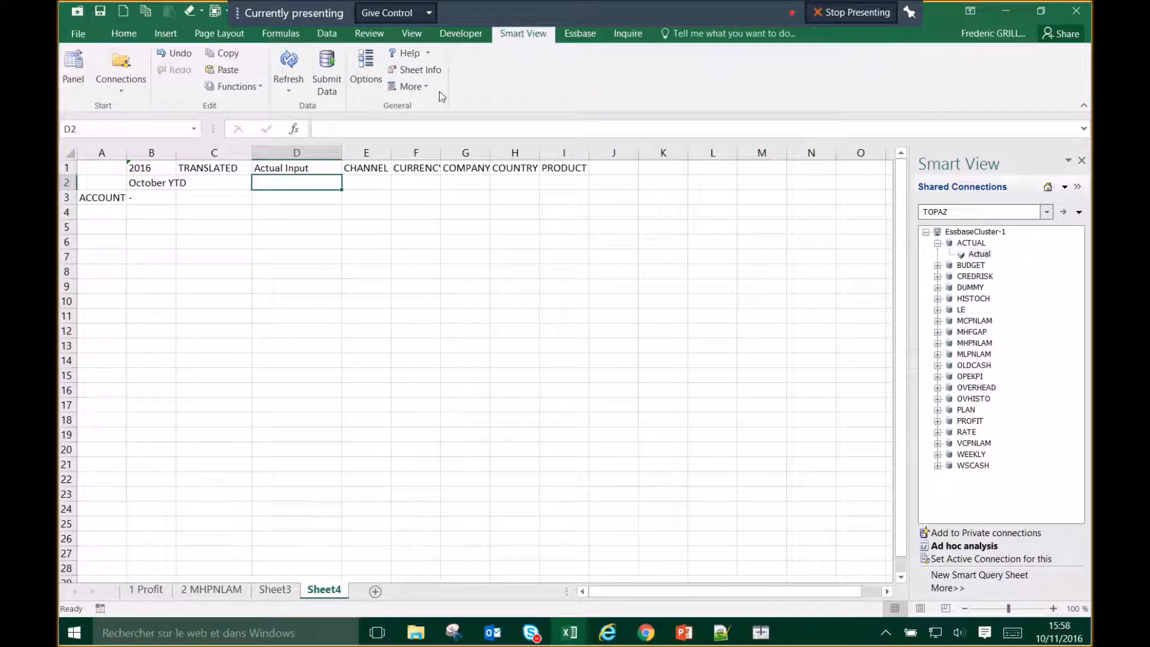
Step: Review the Smart View Formatting options and close them with OK
click(363, 71)
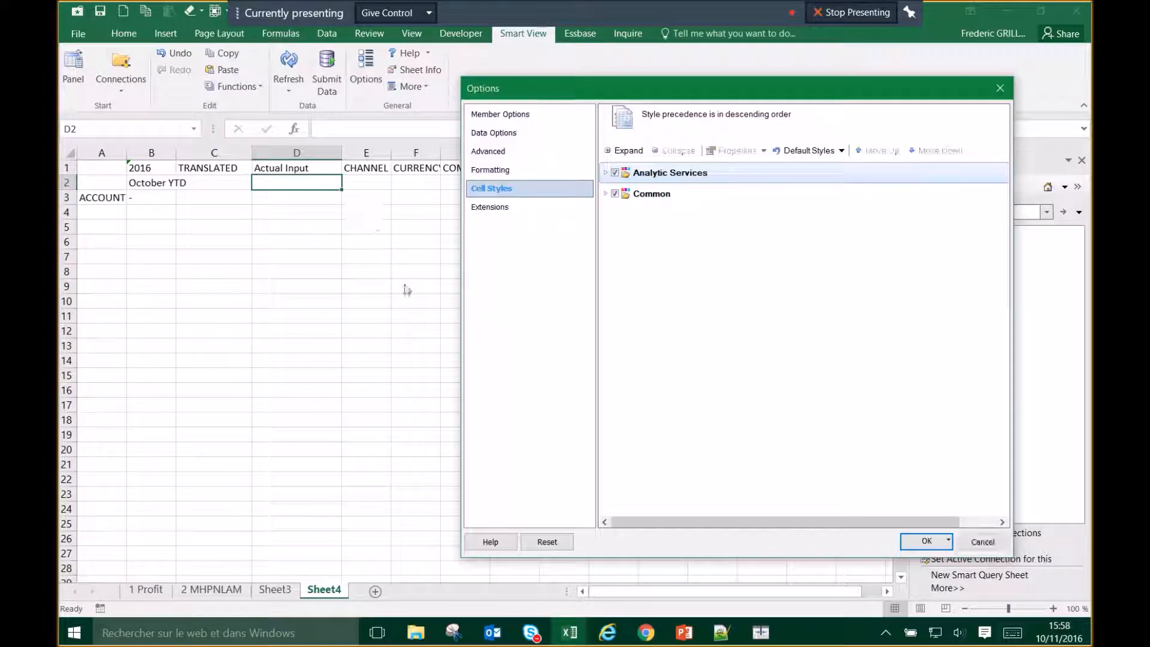
click(501, 171)
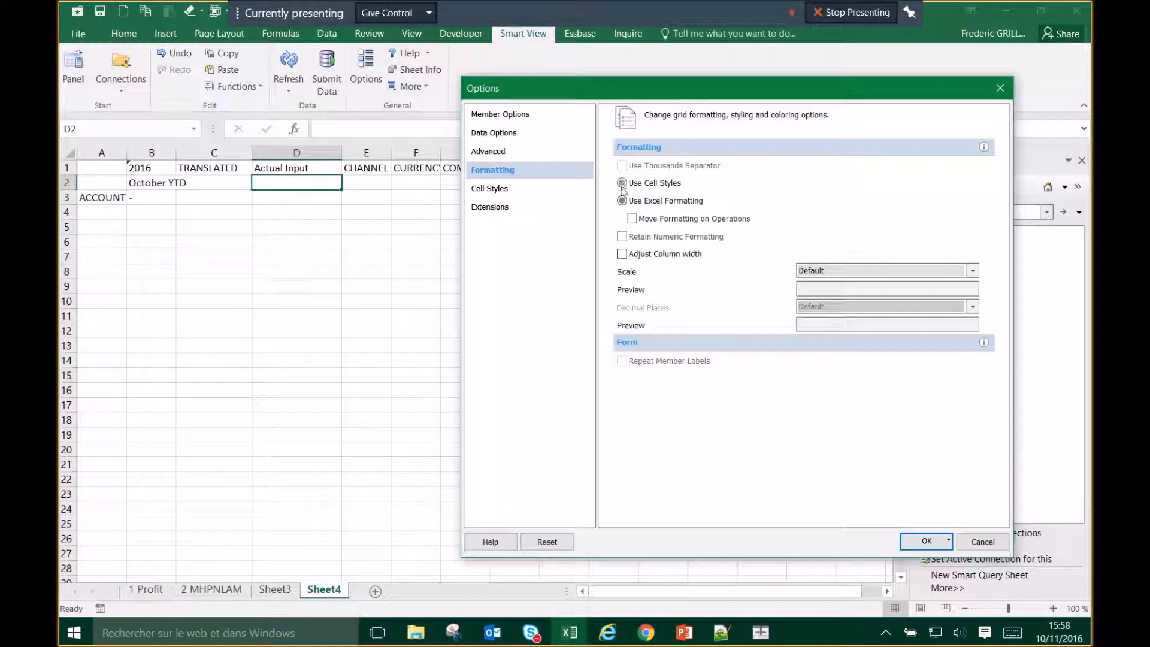
click(926, 542)
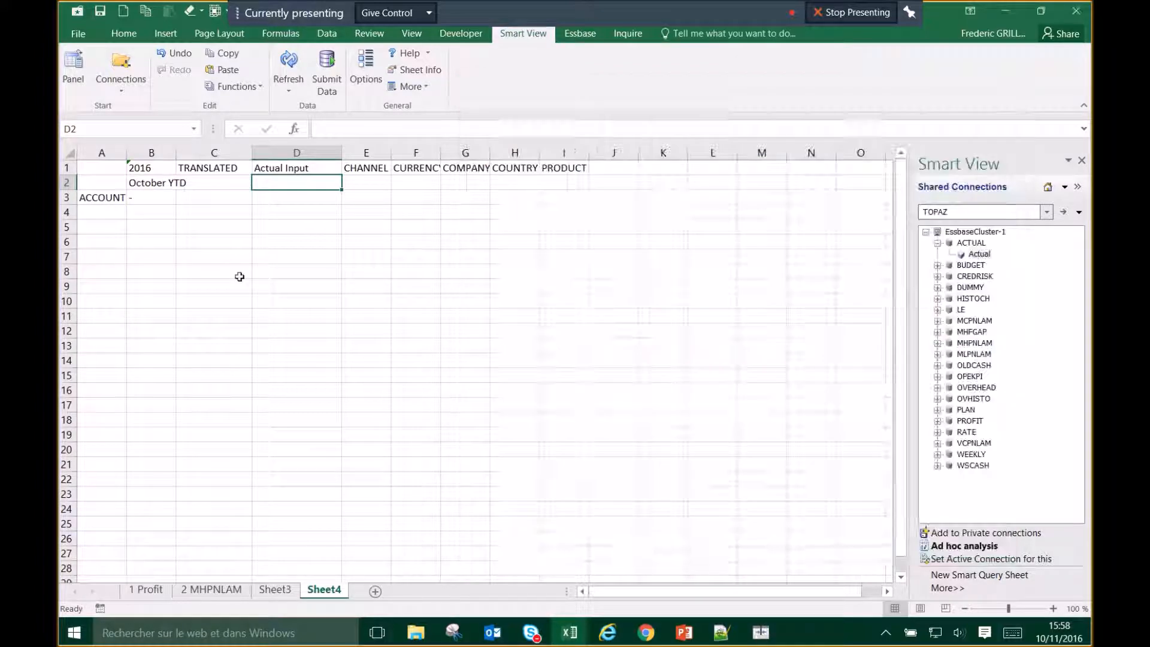
click(236, 274)
Step: Zoom ACCOUNT in A3 to all levels
click(121, 197)
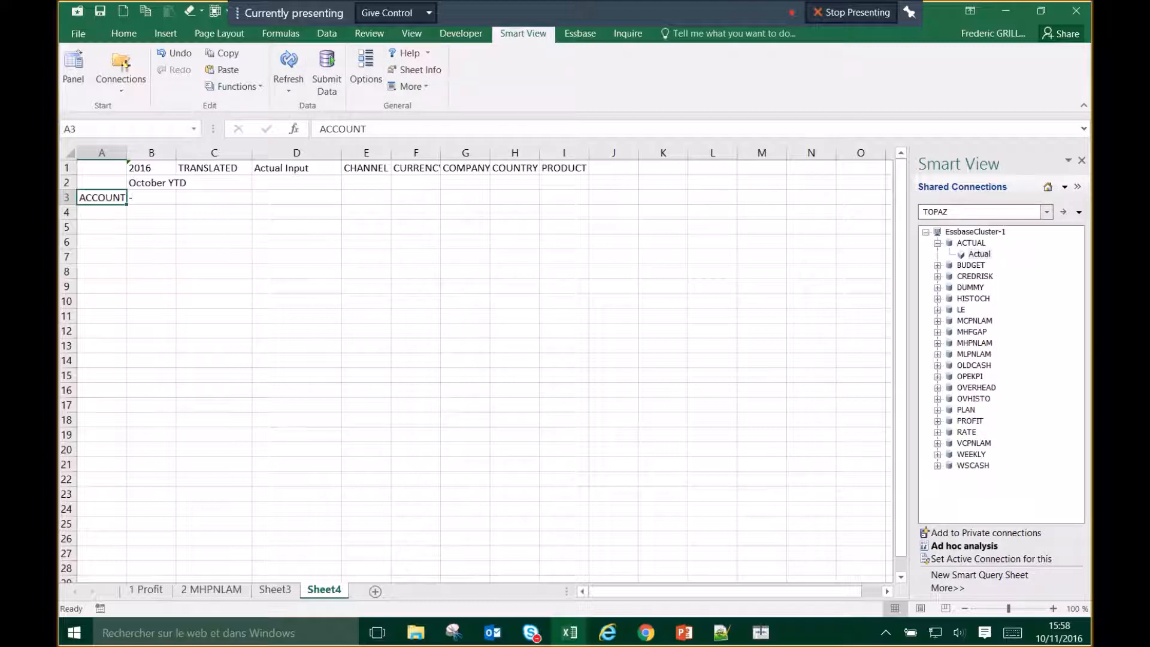
click(579, 33)
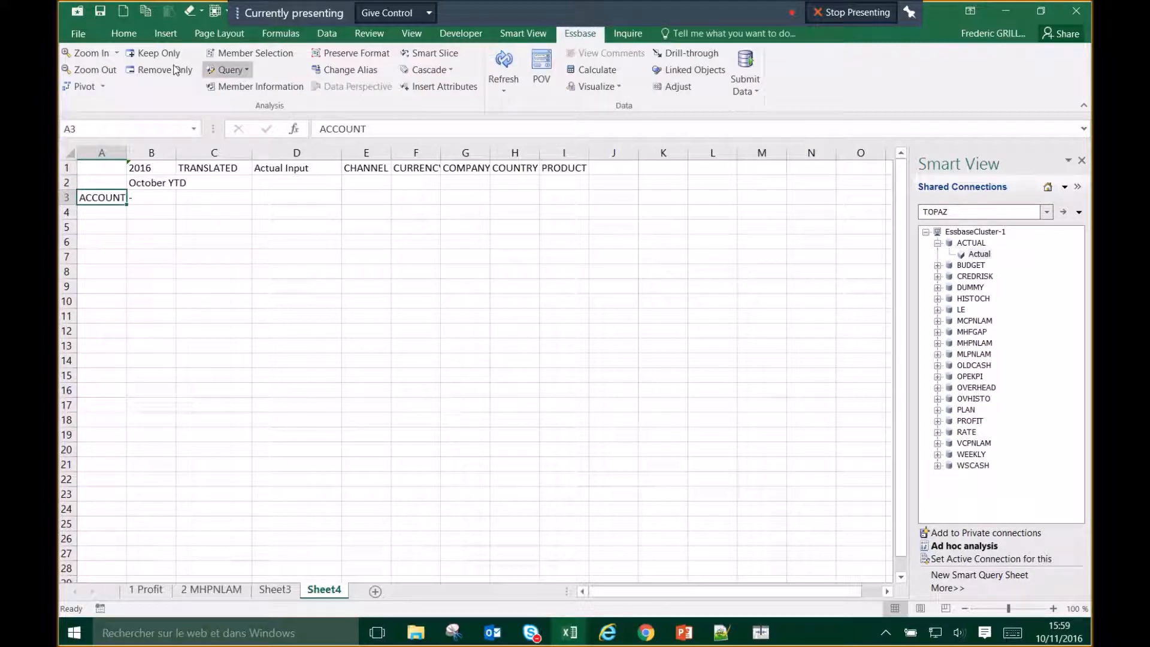
click(118, 54)
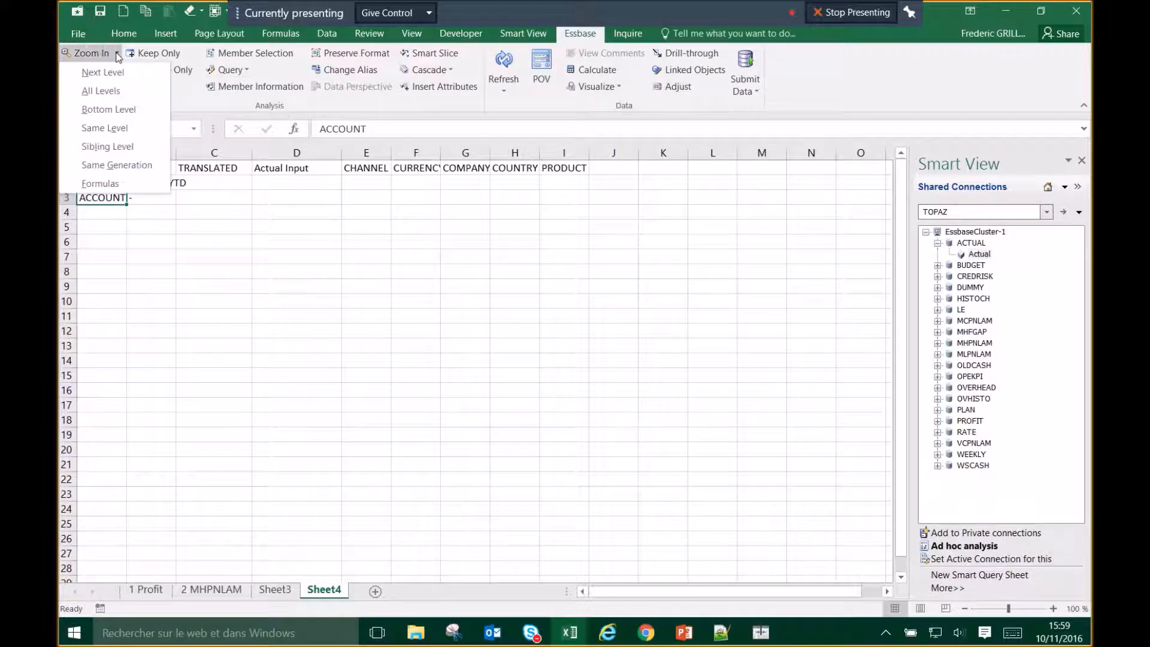
click(111, 90)
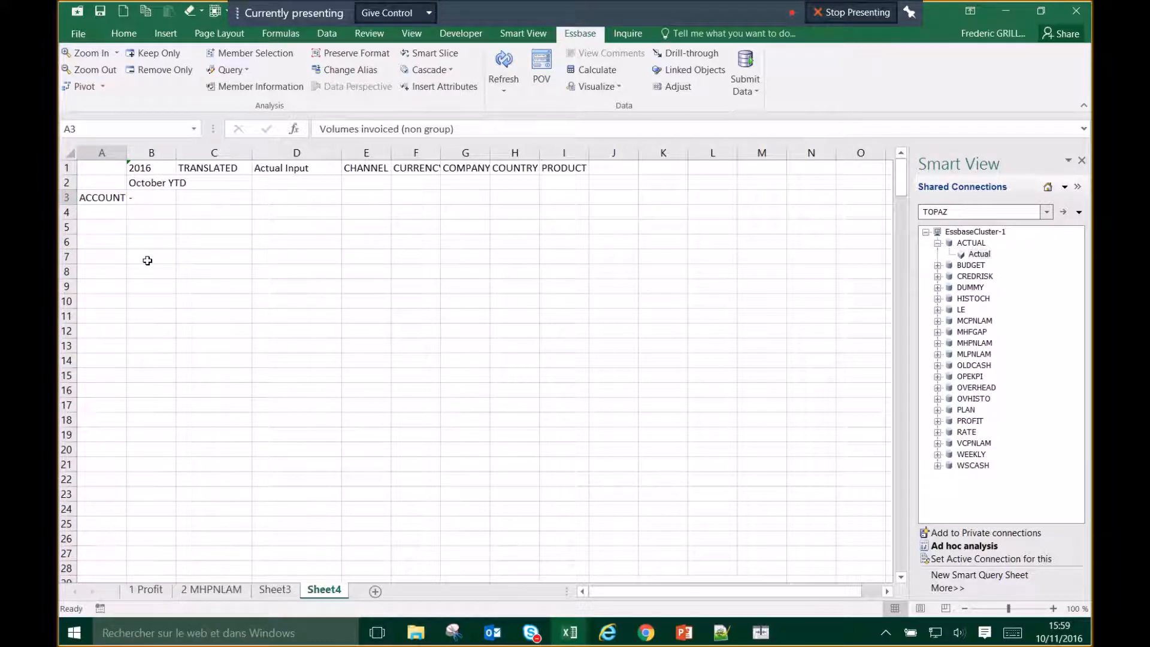
click(218, 168)
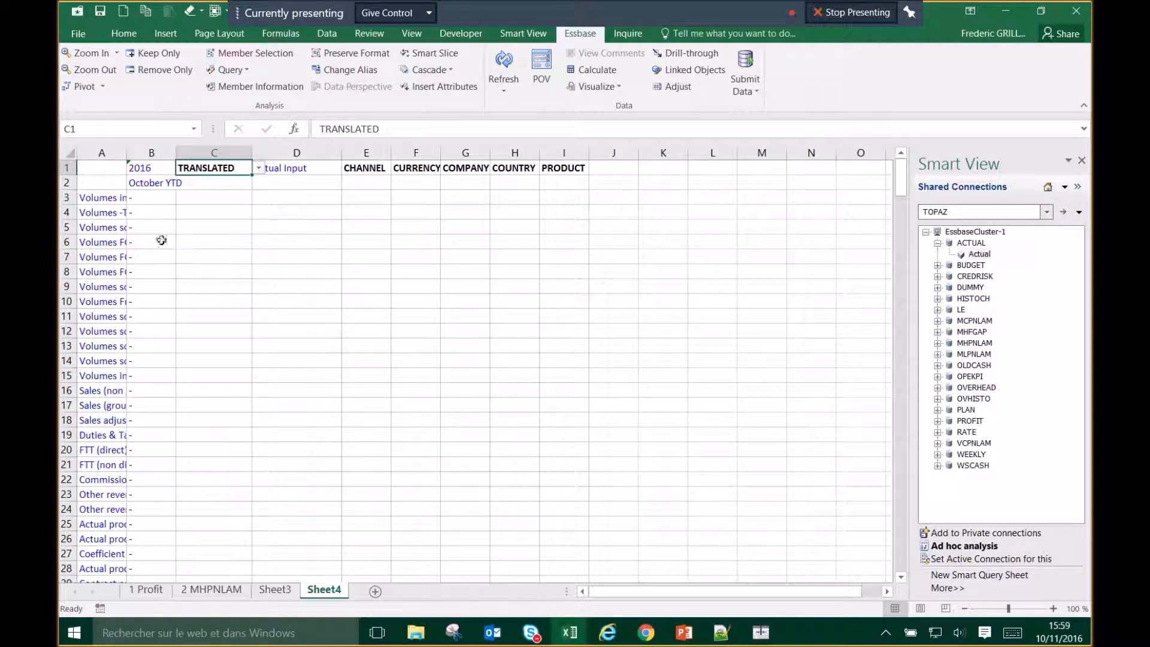
Step: Auto-fit column A and enter v_eur as the C1 header
double_click(129, 154)
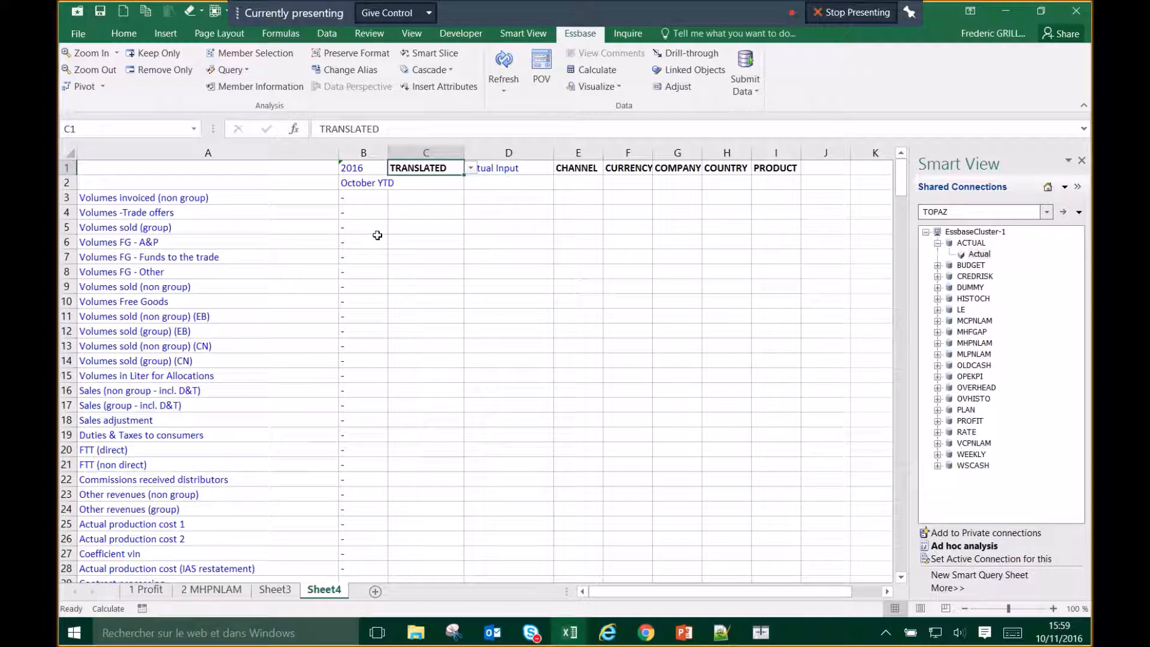
text(v_eu)
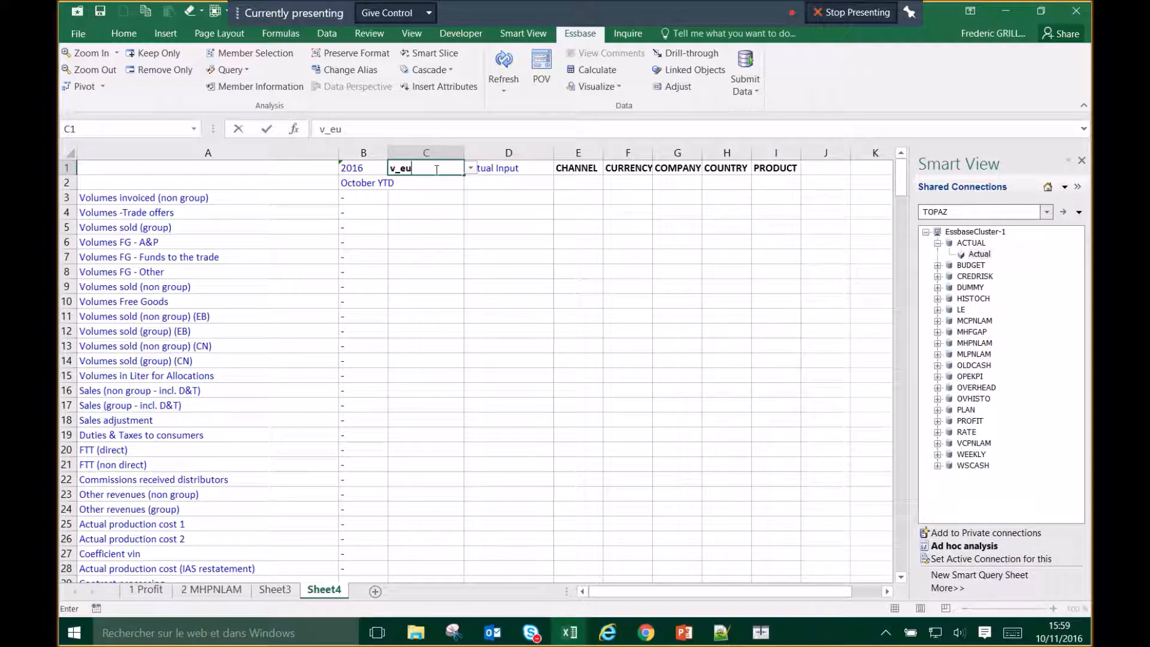
key(Return)
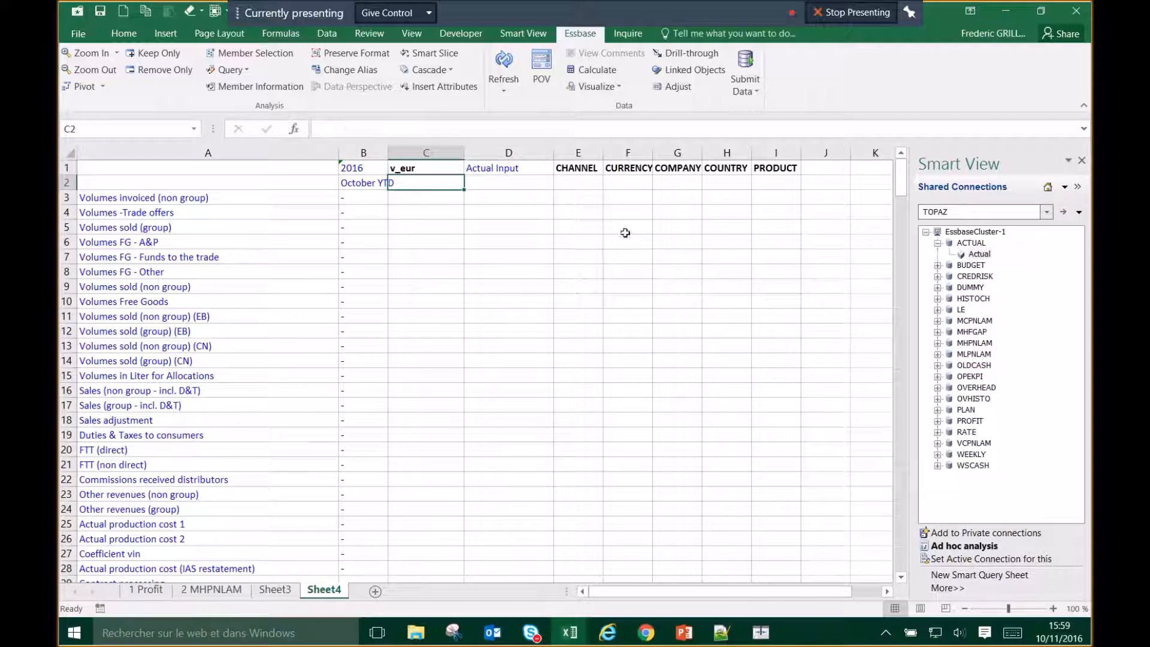
Step: Set the CHANNEL header in E1 to Domestic via Member Selection
click(592, 168)
click(610, 168)
click(535, 238)
click(610, 168)
click(630, 200)
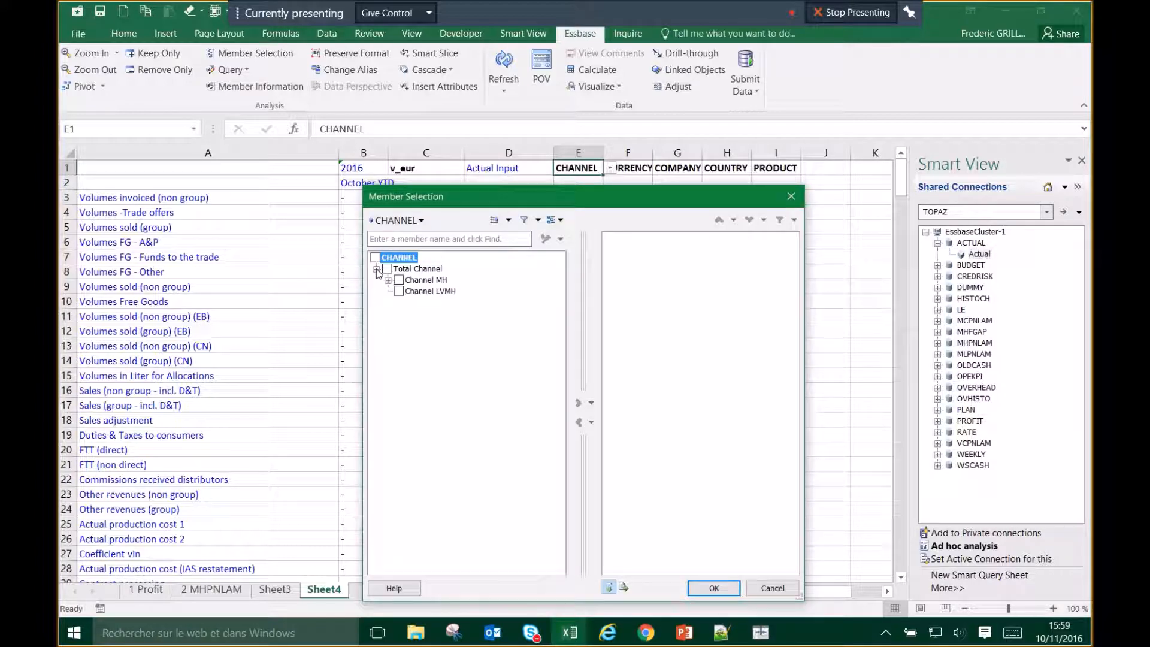
click(555, 222)
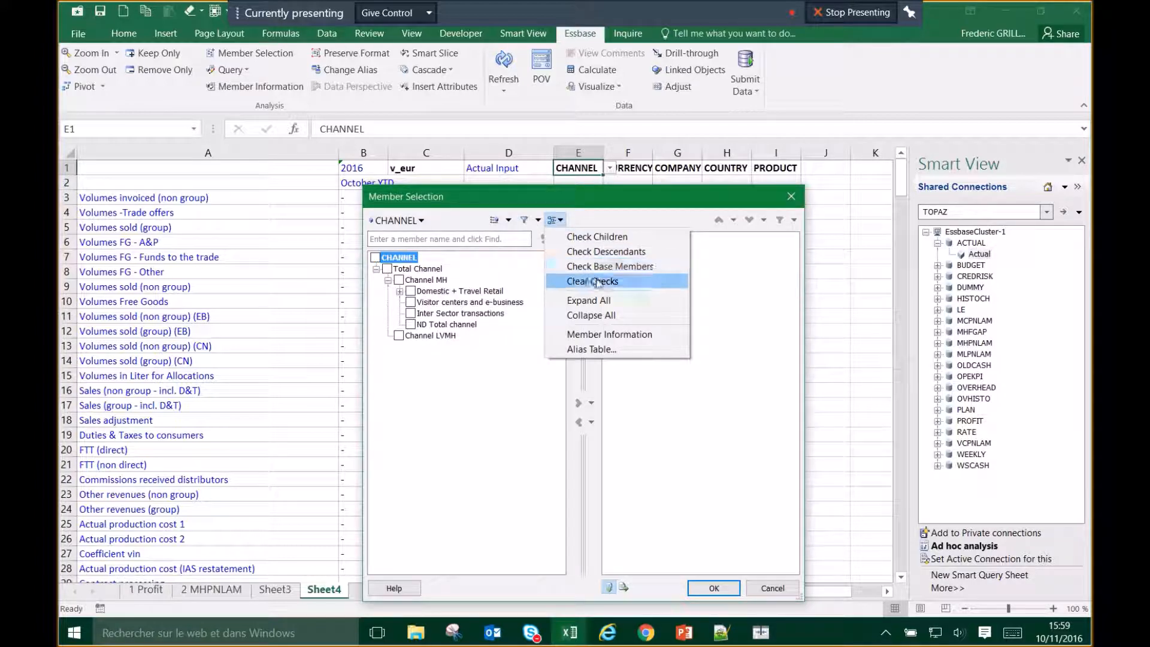
click(559, 307)
click(423, 302)
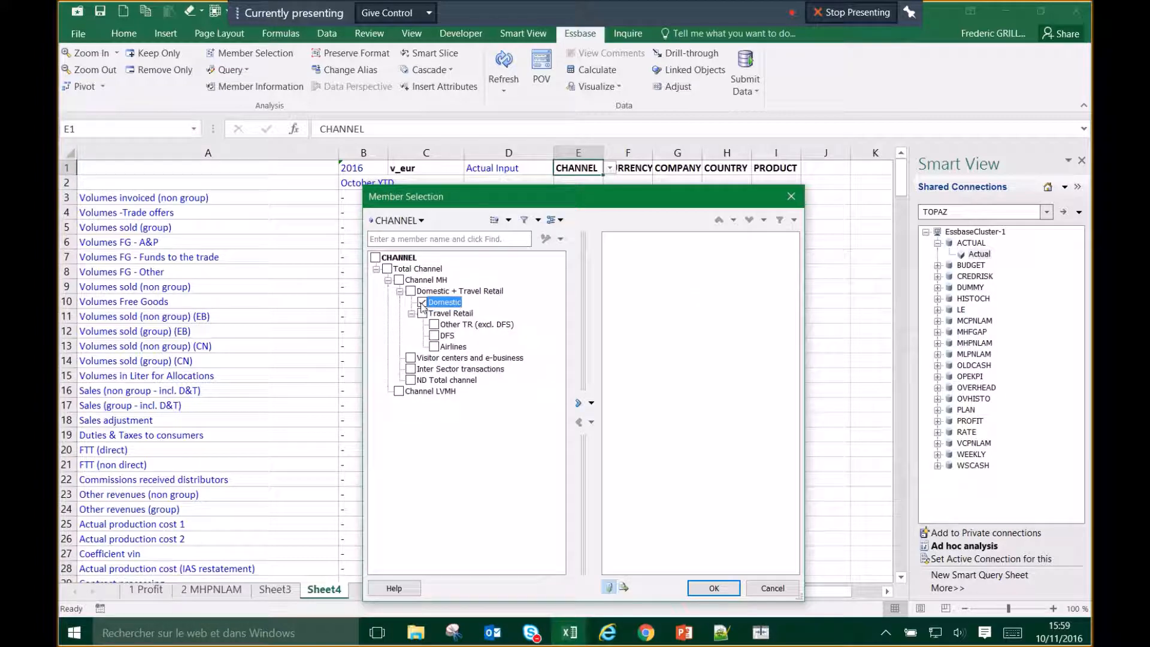
click(578, 402)
click(713, 588)
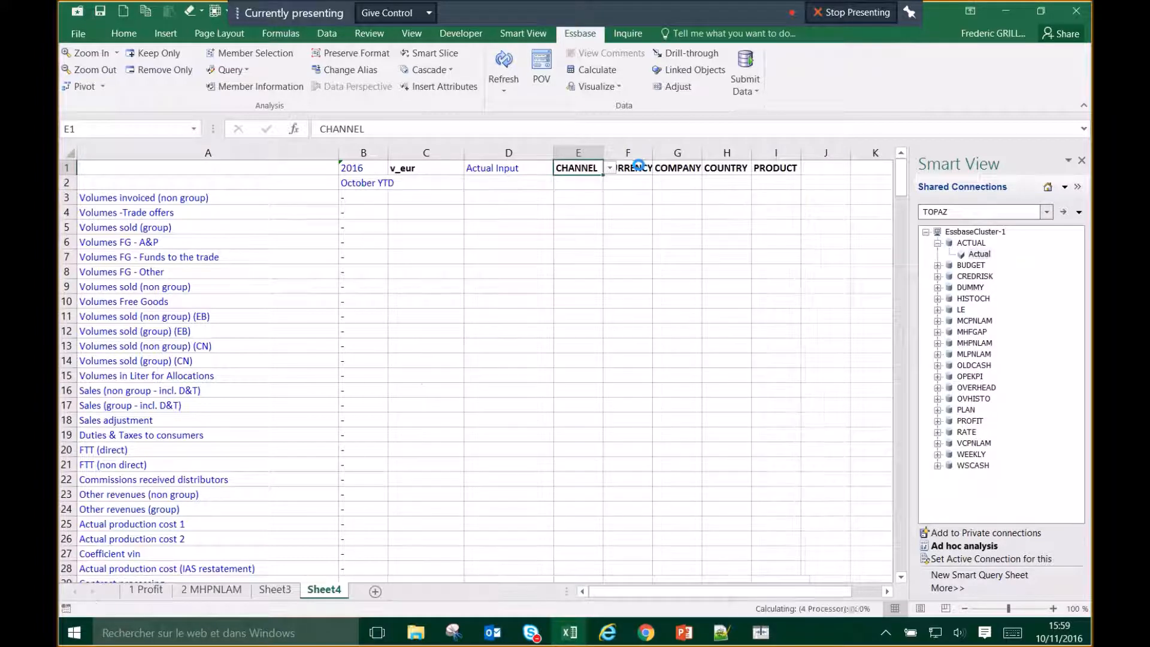
Step: Enter eur in F1 and c_mhc in G1, and open Member Selection for COUNTRY in H1
click(639, 168)
text(eur)
key(Return)
key(Up)
key(Right)
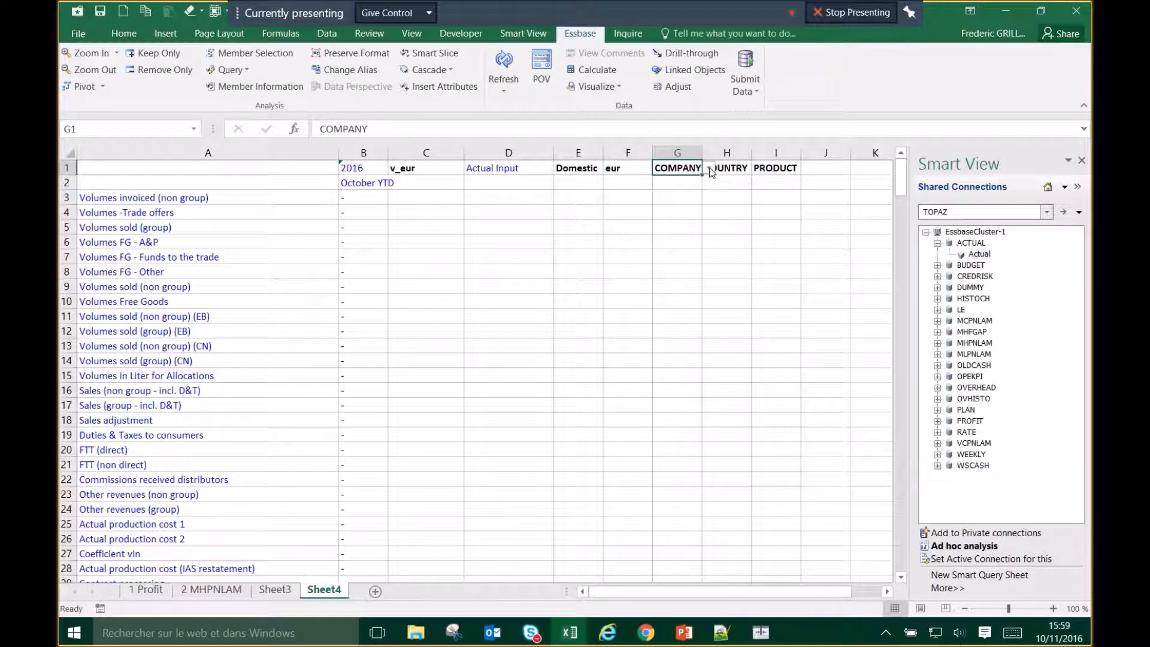
text(c_mhc)
key(Return)
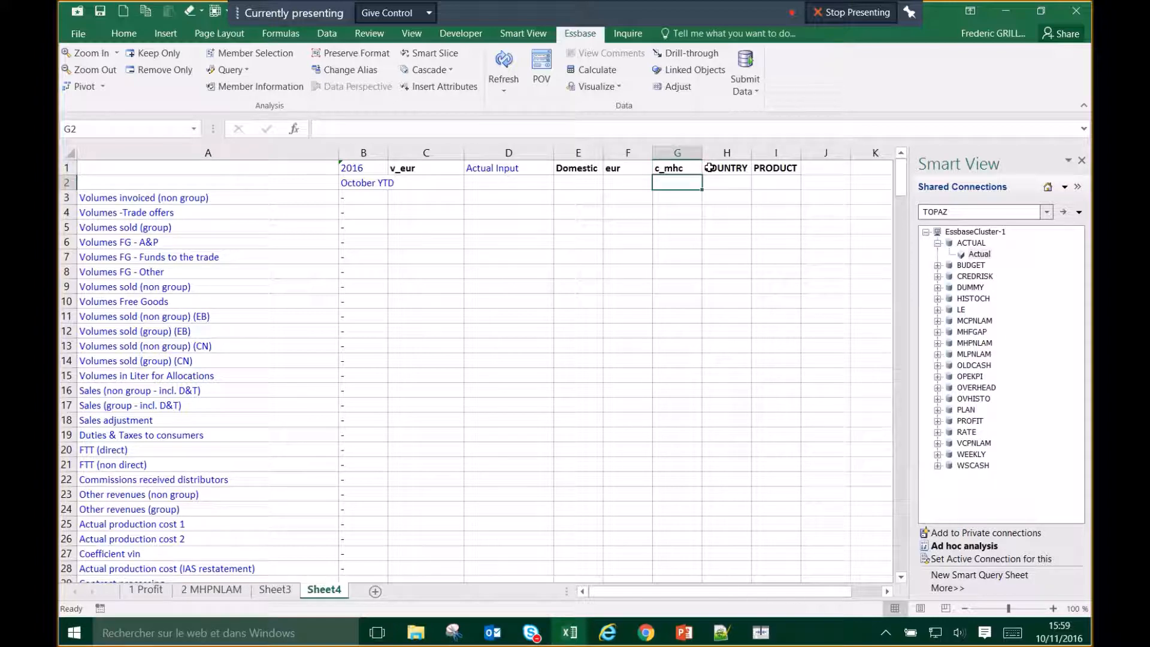
key(Up)
key(Right)
click(758, 169)
click(776, 197)
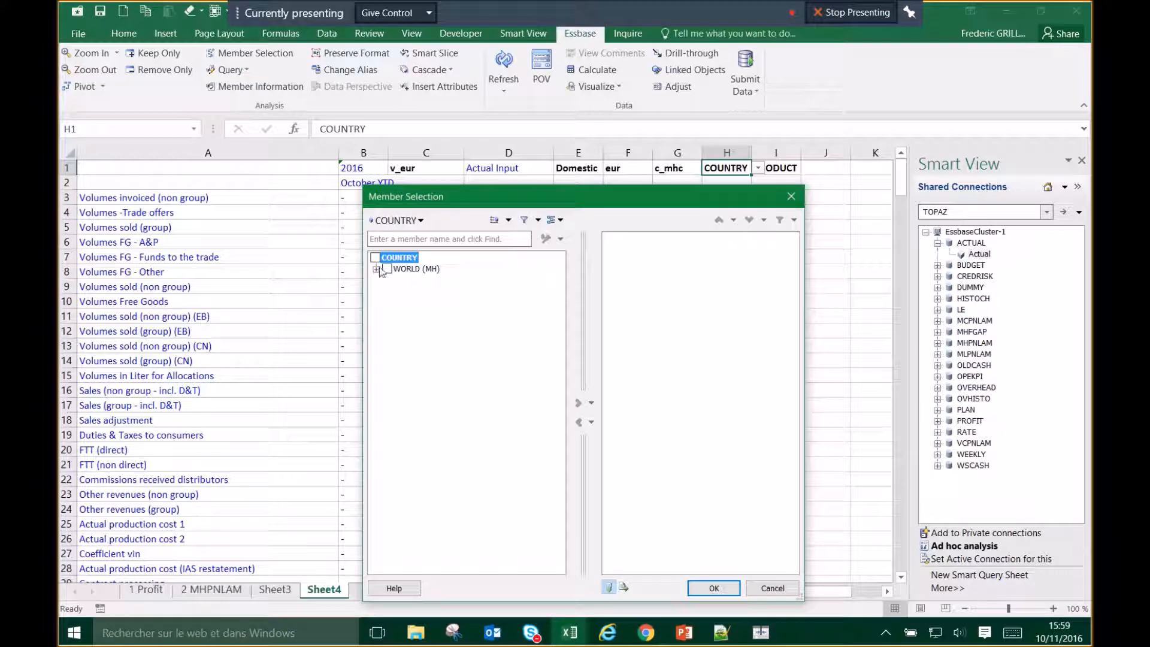
Step: Set the COUNTRY header in H1 to France CP from the expanded country tree
click(377, 269)
click(388, 280)
click(400, 291)
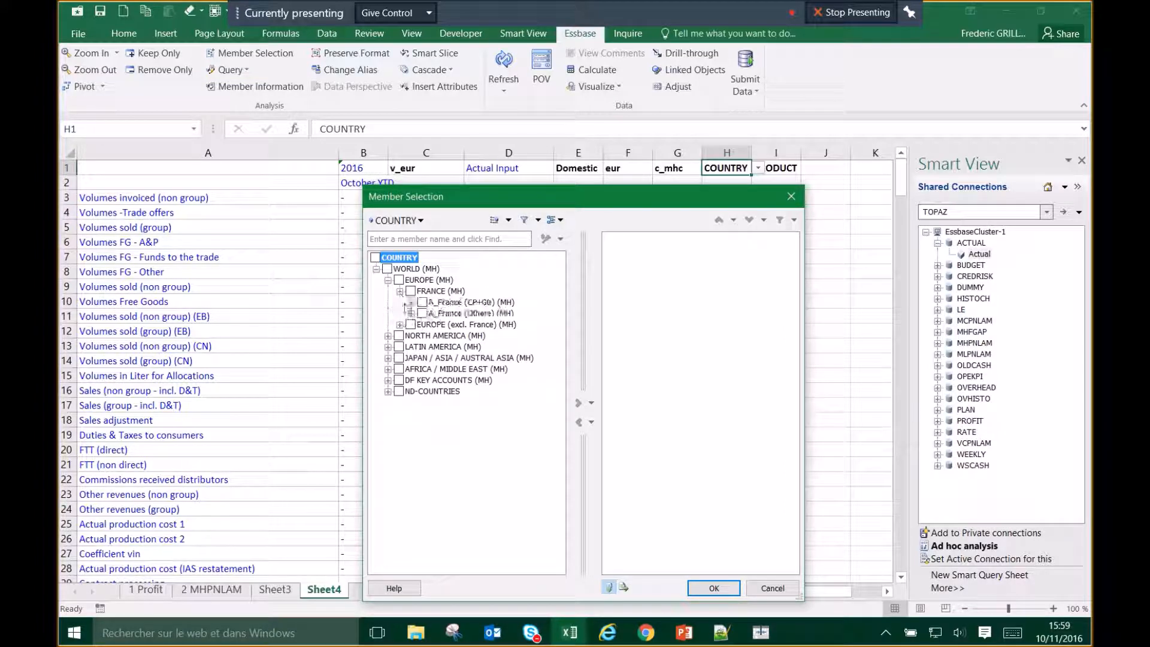
click(412, 302)
click(423, 314)
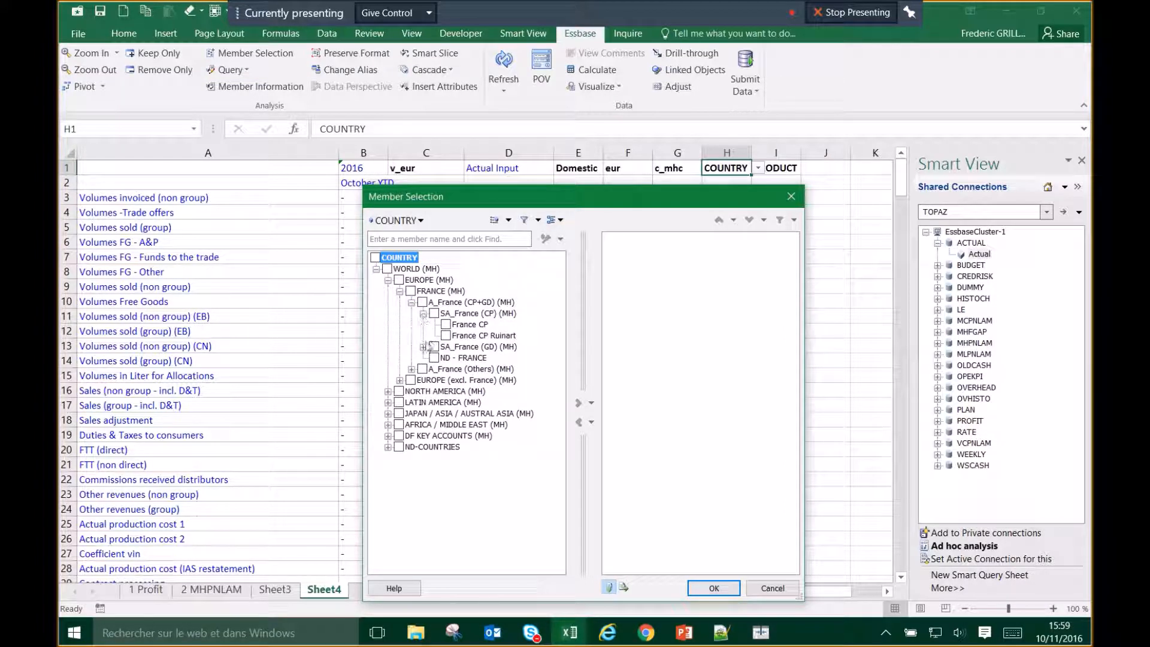
click(460, 326)
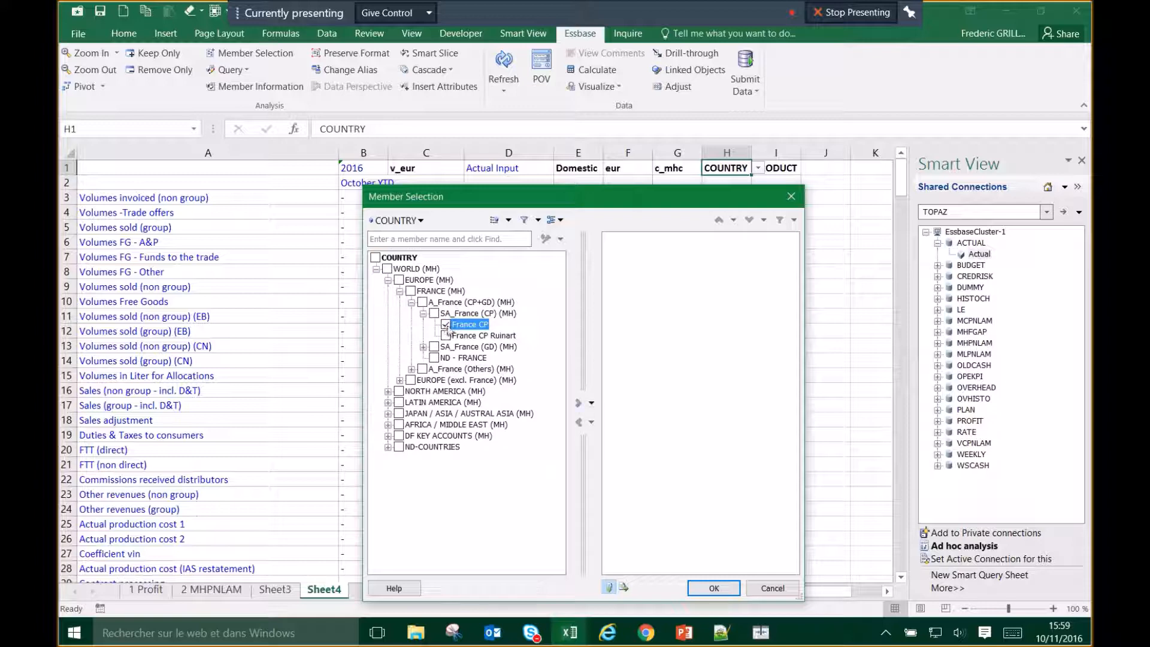
click(578, 403)
click(712, 590)
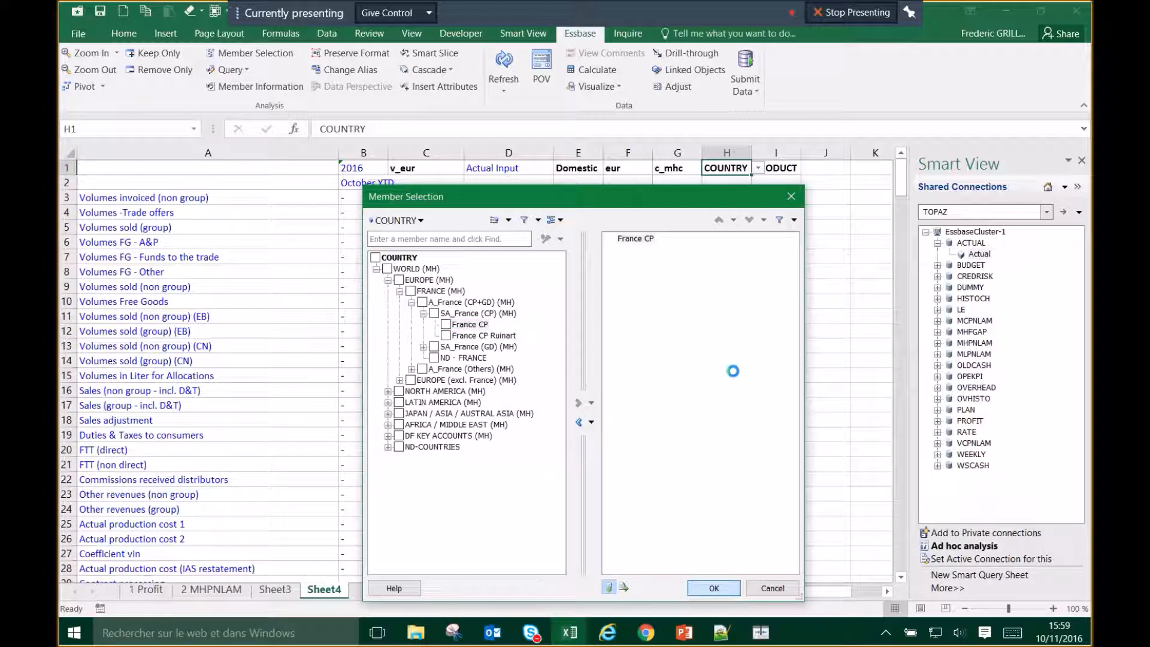
Step: Set PRODUCT in I1 to Mercier Brut naked 75cl and refresh the grid data
click(784, 172)
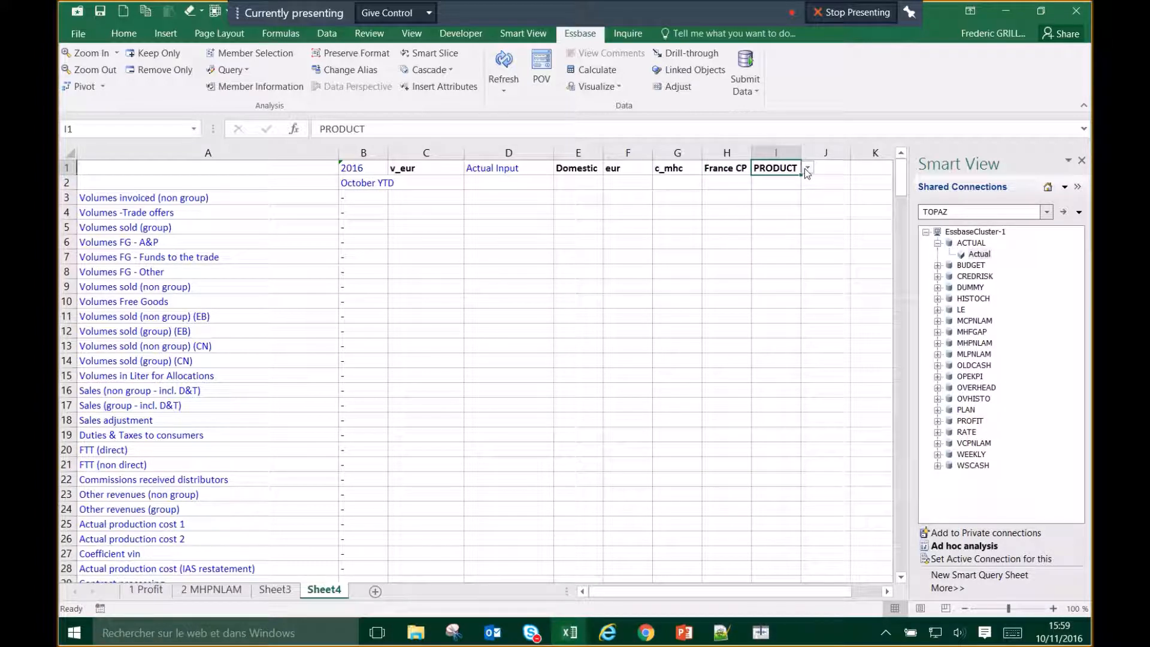
click(808, 169)
click(829, 185)
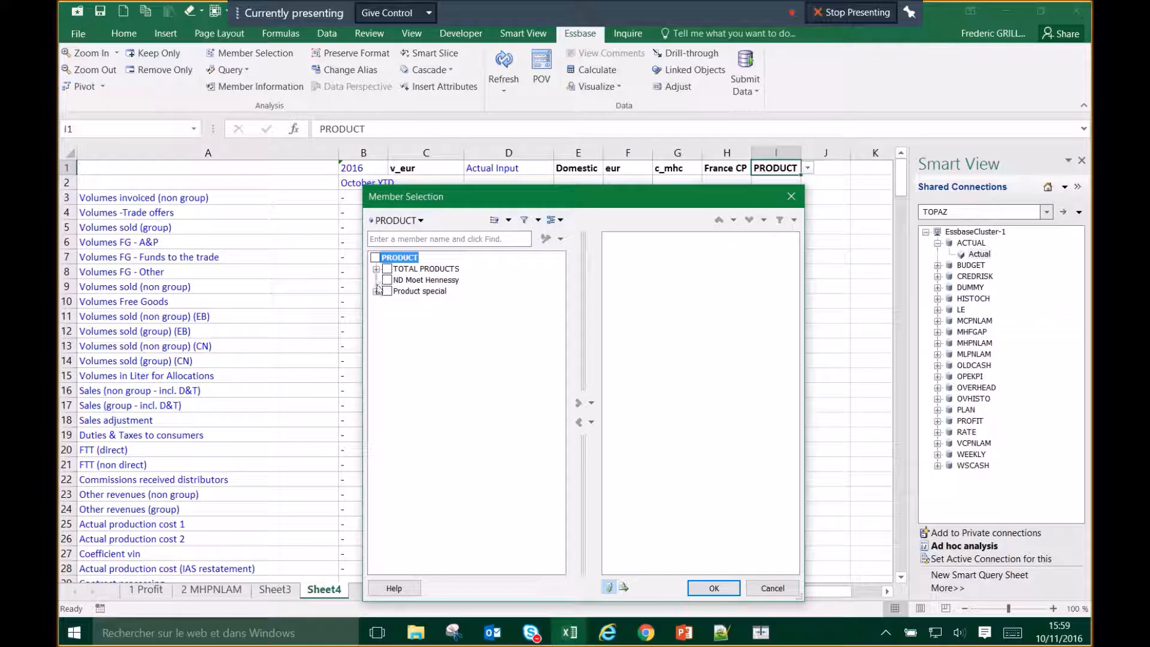
click(376, 269)
click(388, 280)
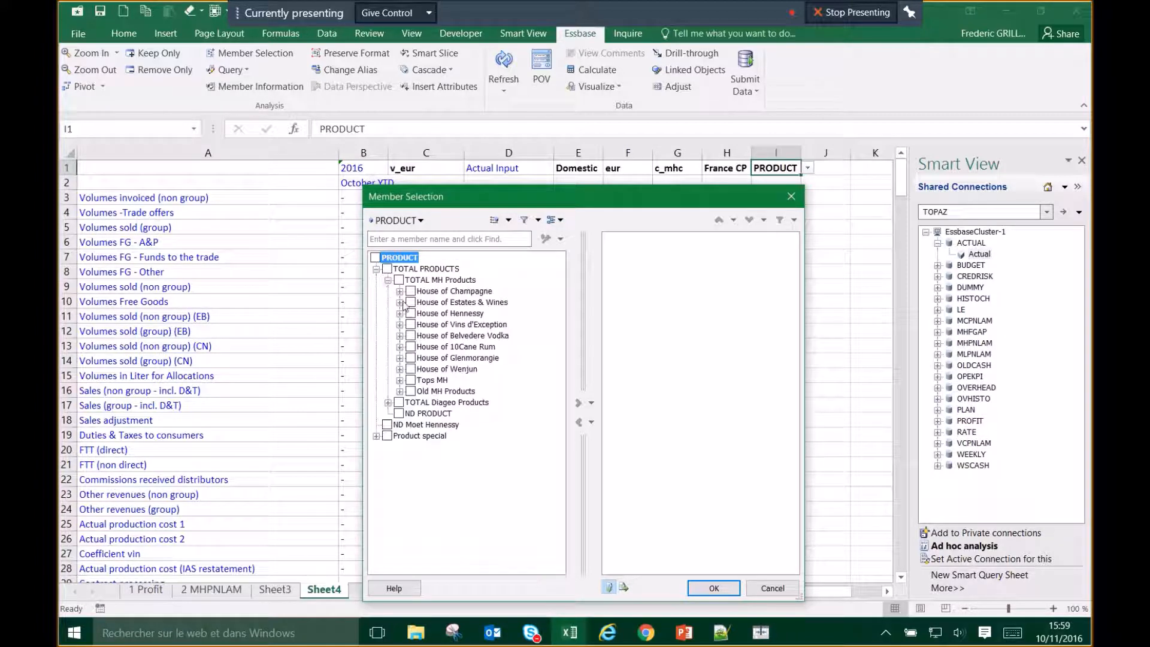
click(399, 291)
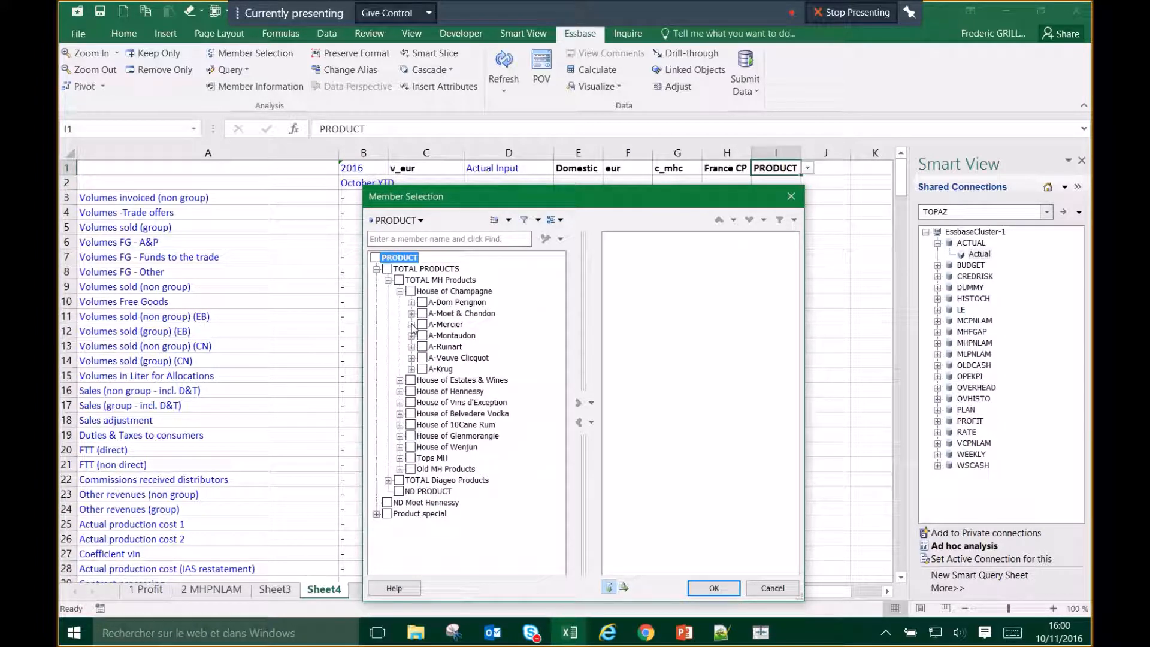
click(411, 325)
click(466, 336)
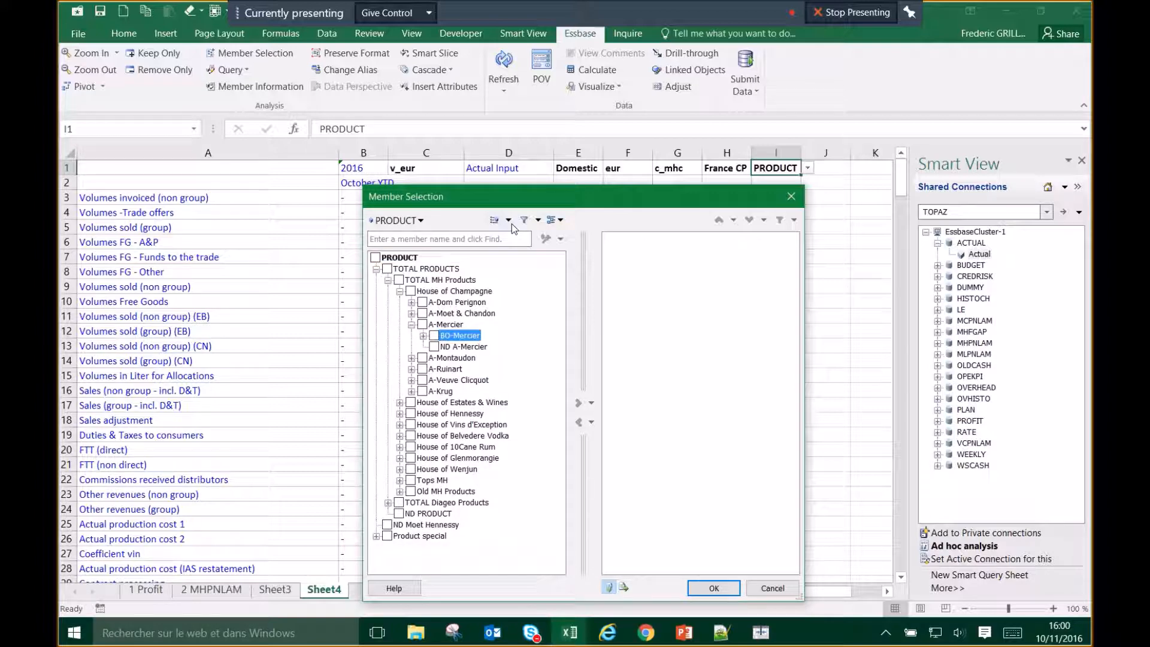
click(559, 220)
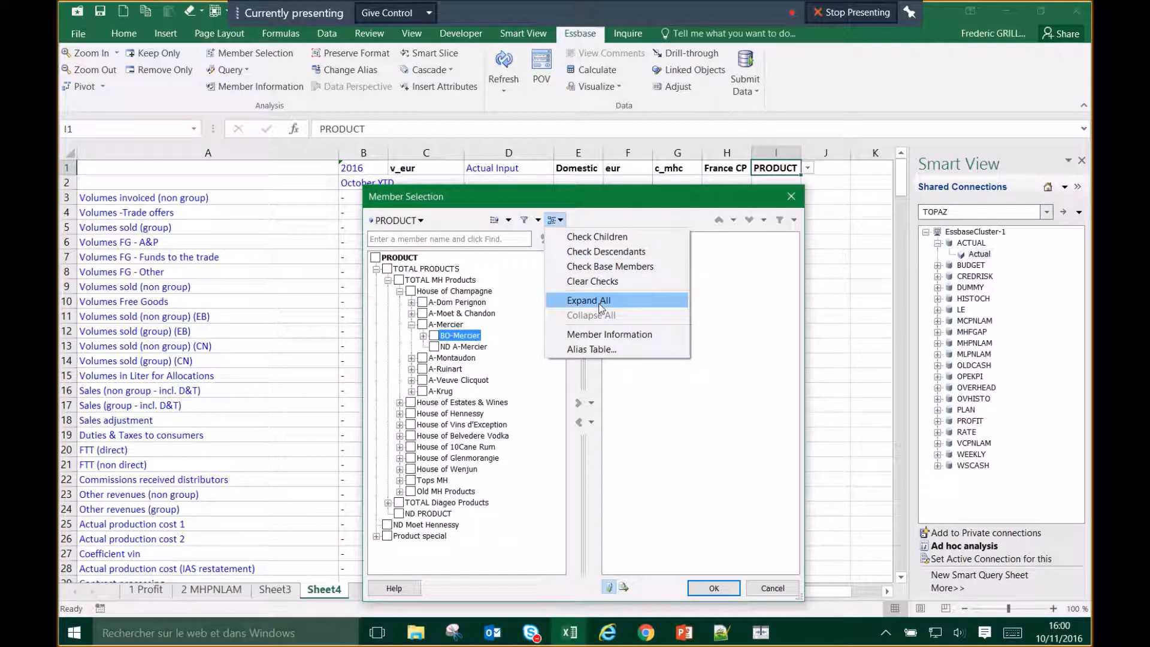
click(599, 302)
click(503, 358)
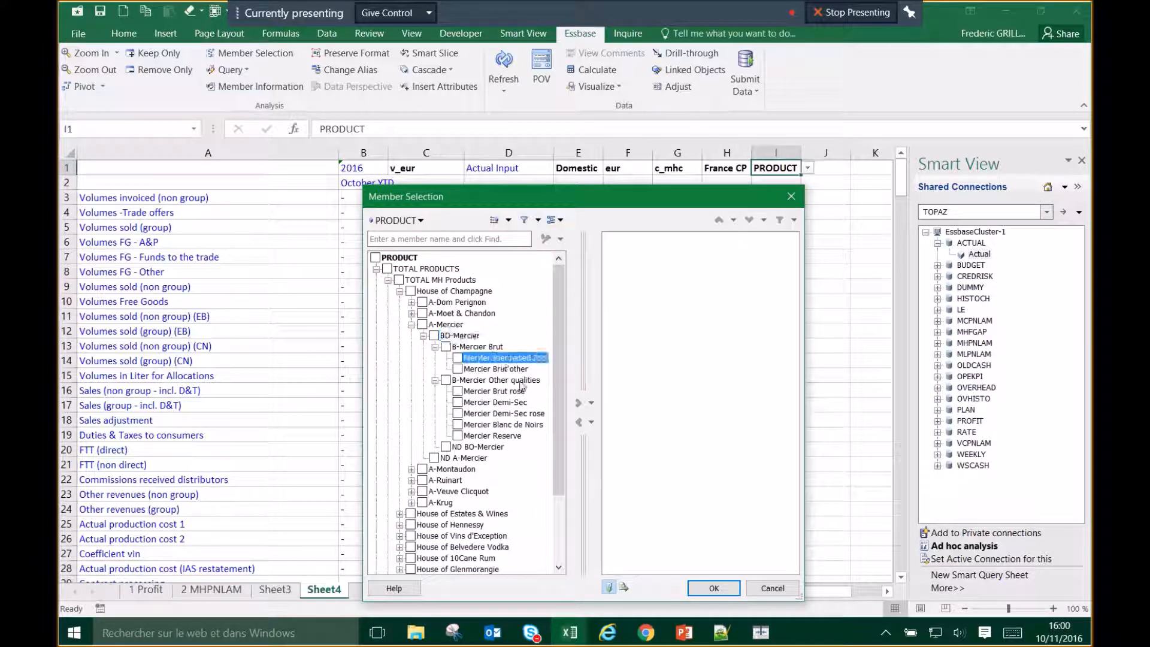
click(578, 403)
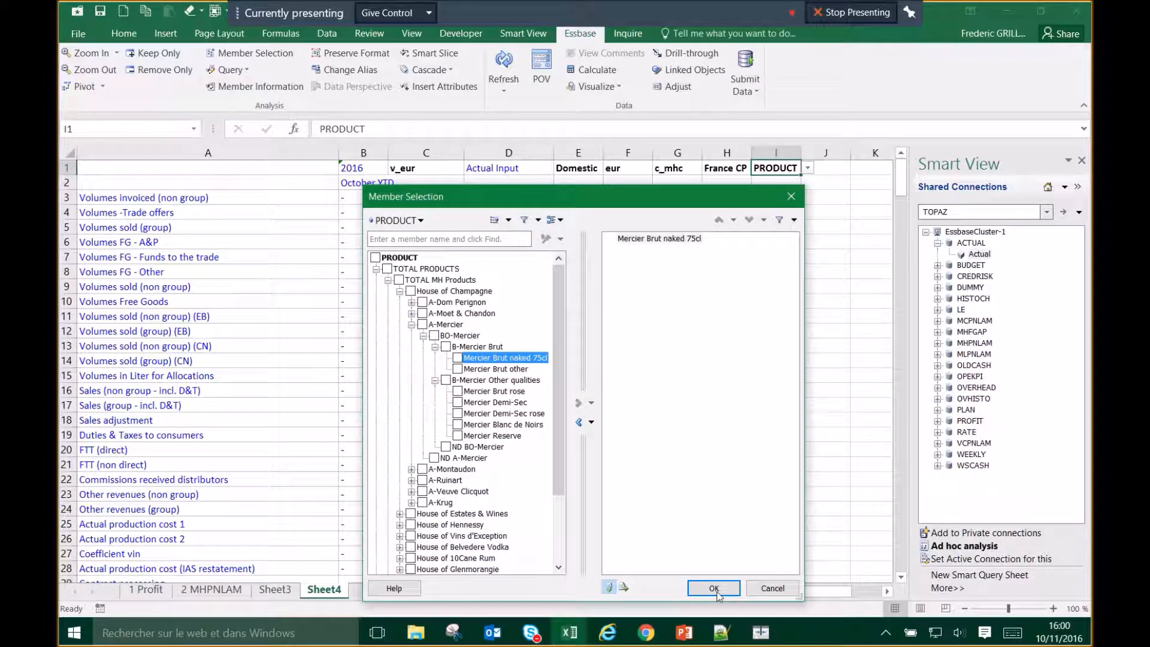
click(718, 591)
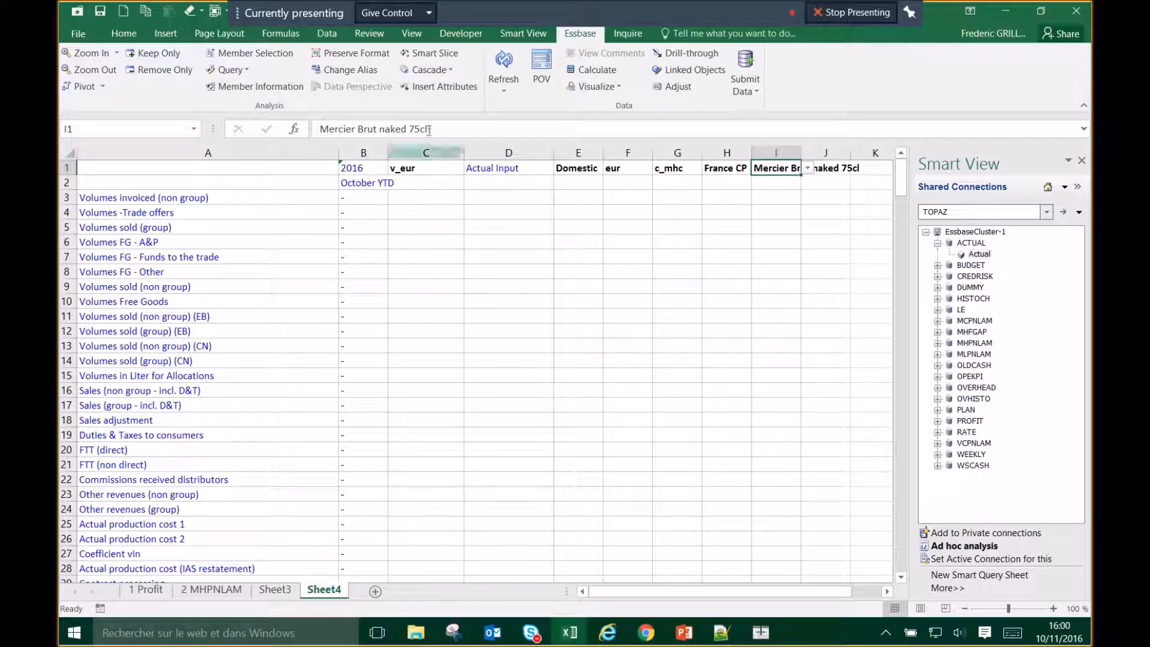
click(497, 67)
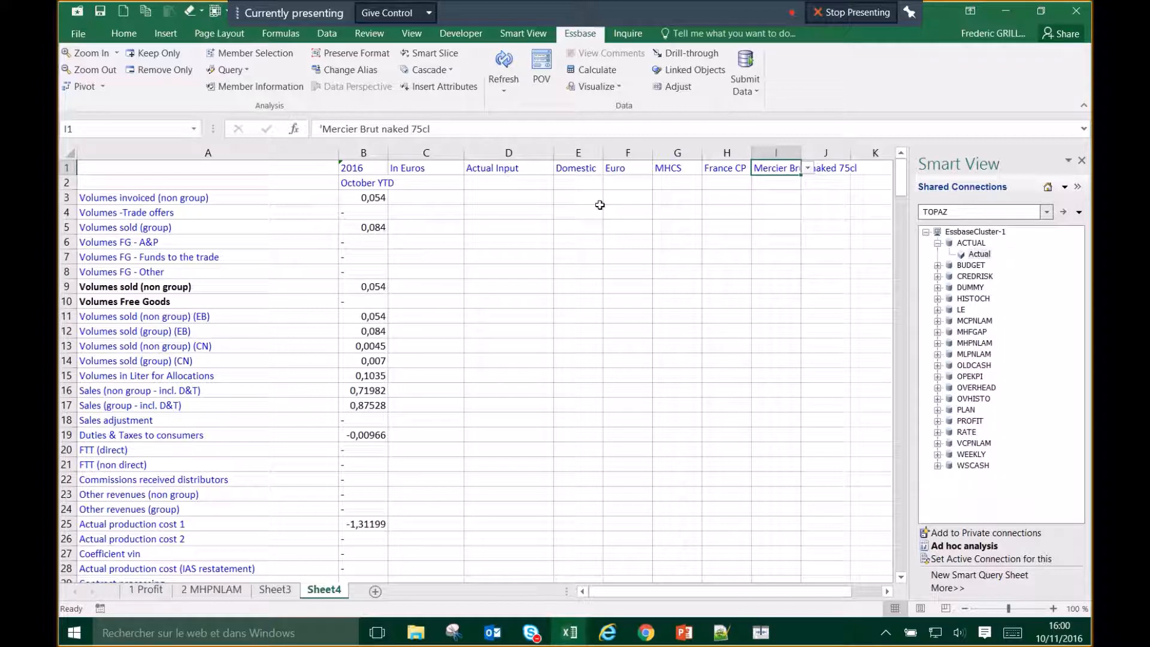
Step: Enter v_alloc in C1 to show In local currency, refresh, and widen column B
click(626, 169)
key(Left)
key(Left)
key(Left)
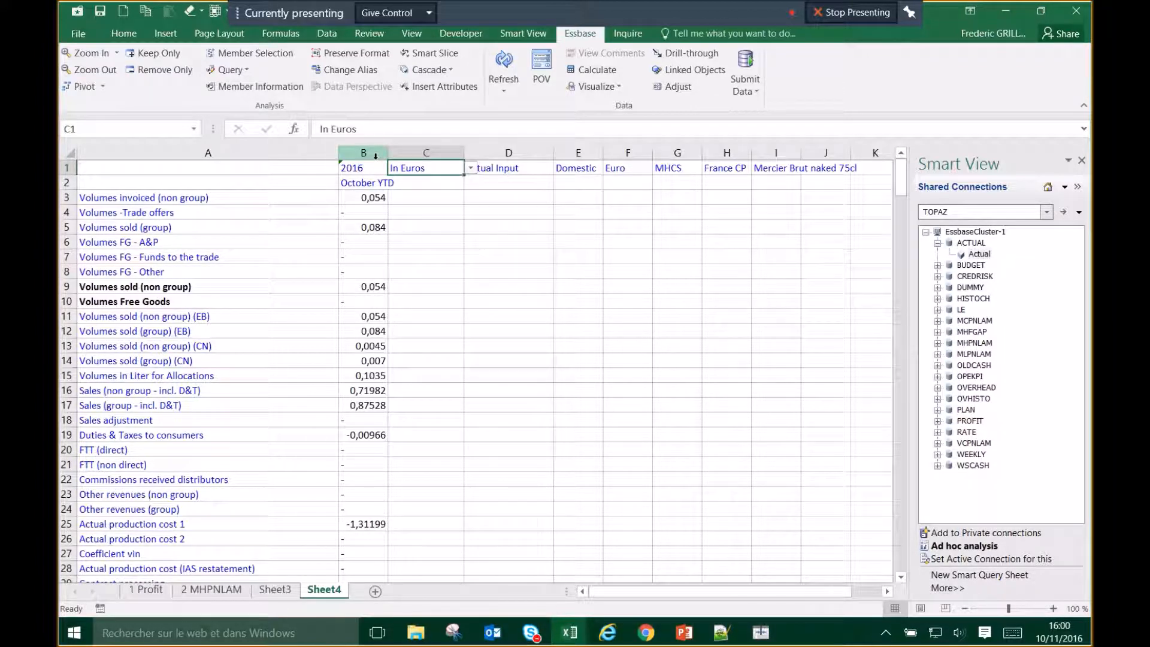
text(v_la)
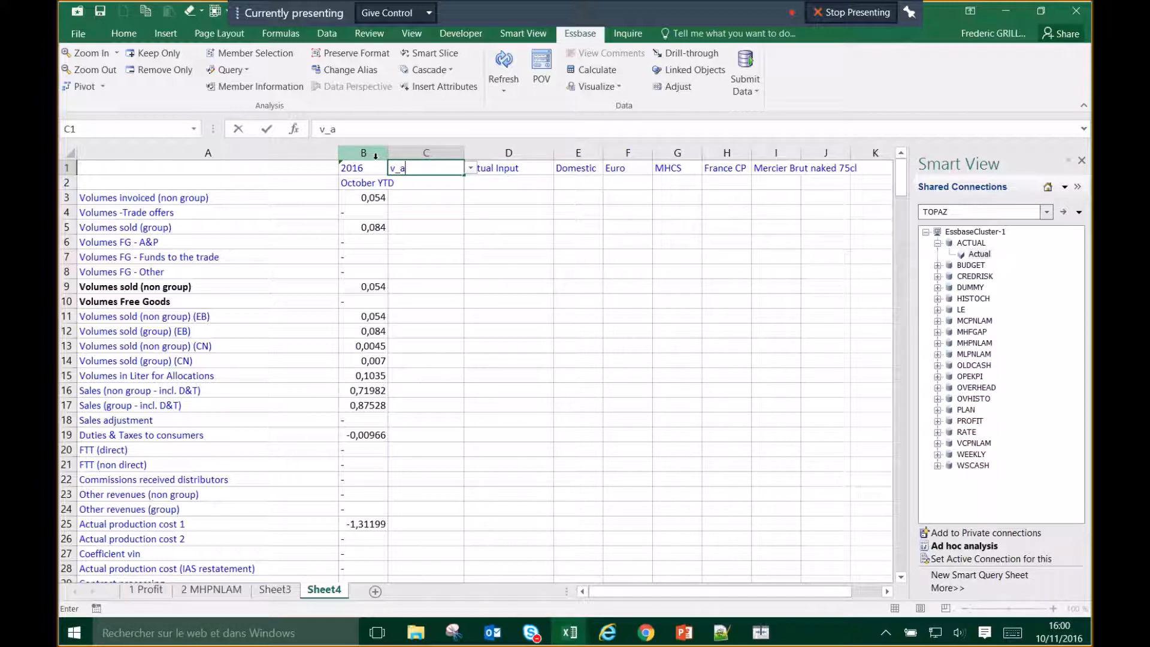
text(loc)
key(Return)
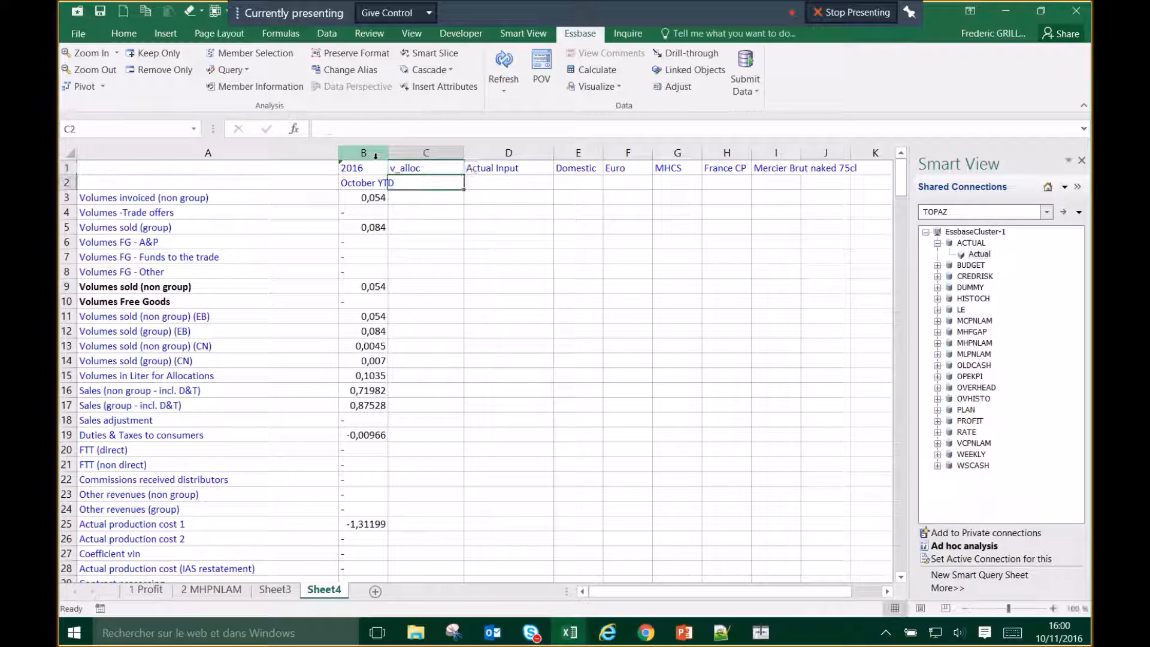
click(506, 61)
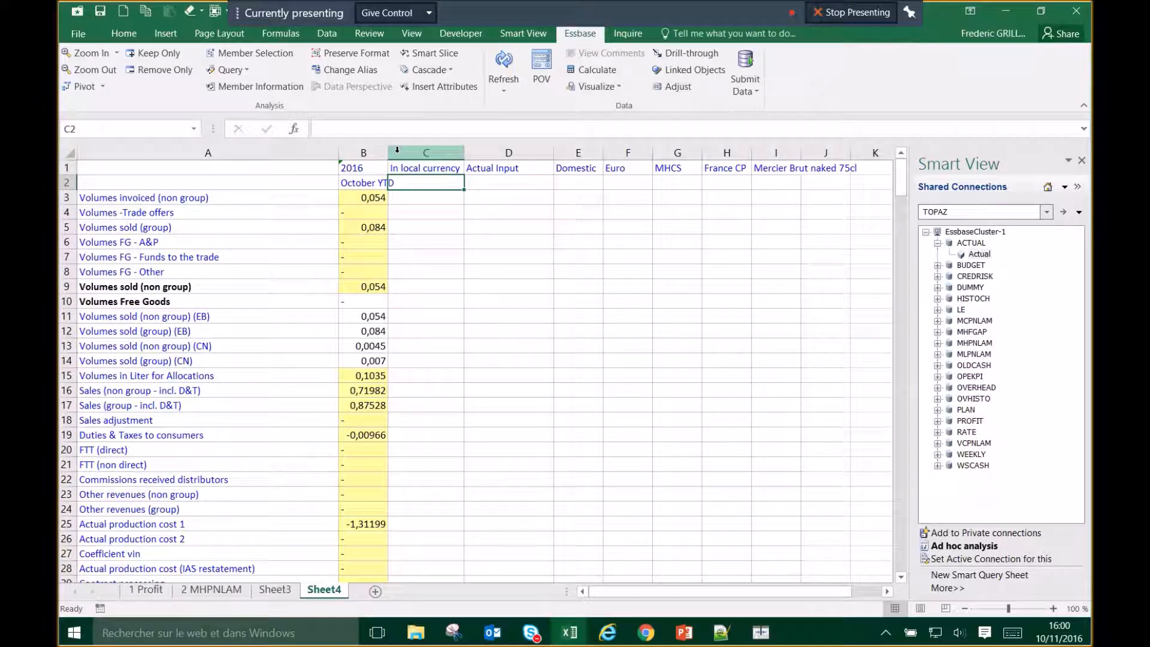
drag(388, 153, 437, 154)
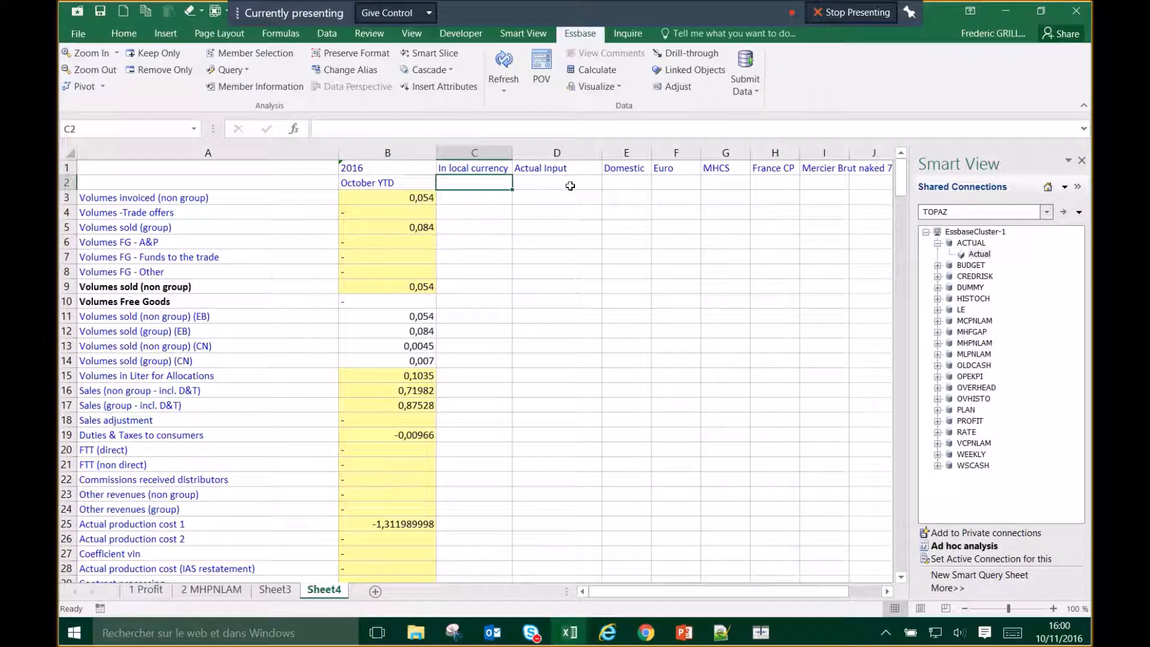
Step: Switch the alias table to None to show raw member codes, and narrow column A
click(349, 71)
click(526, 276)
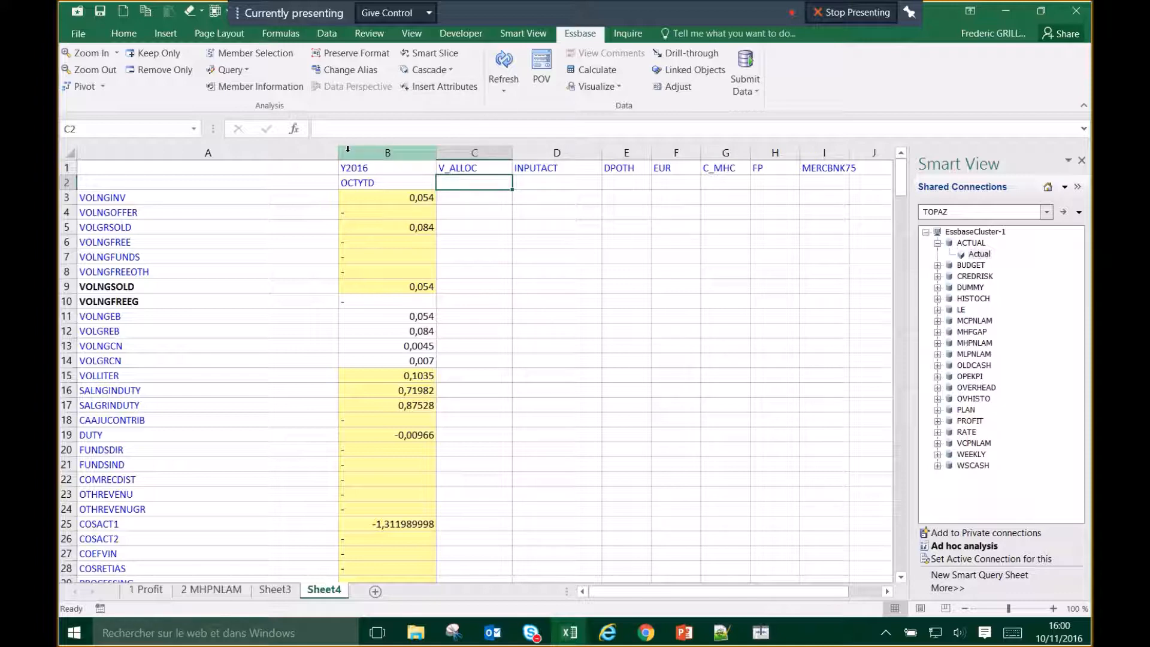
drag(338, 153, 242, 154)
Step: Select the values in B3:B9 and restore the Default alias descriptions
drag(297, 198, 327, 288)
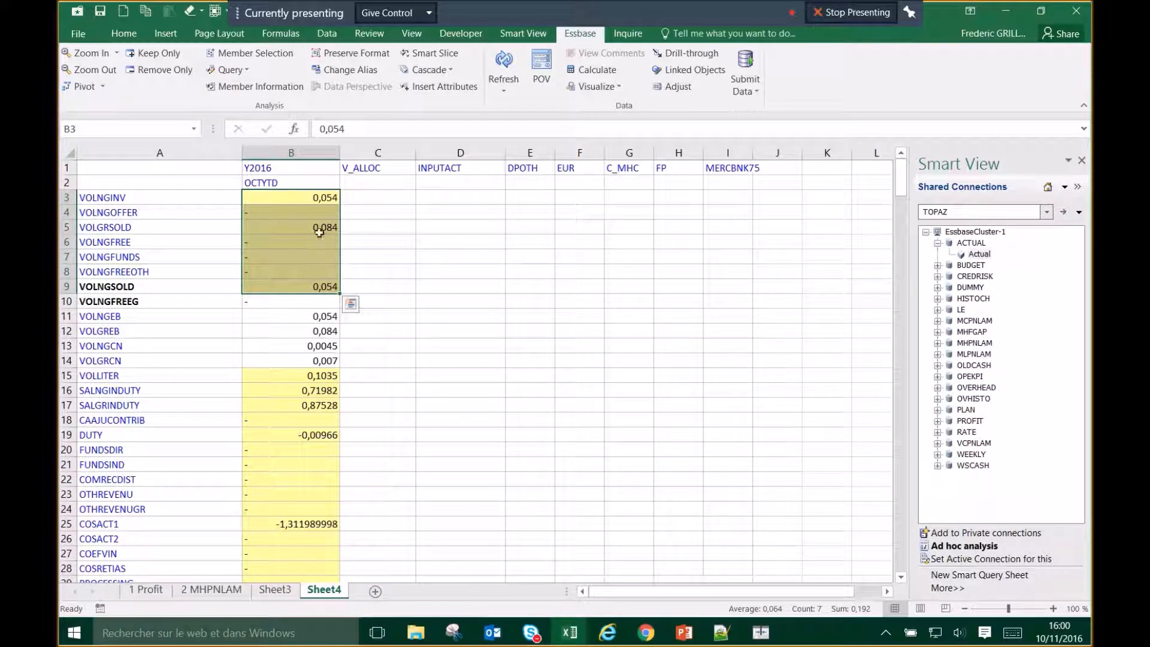
click(292, 242)
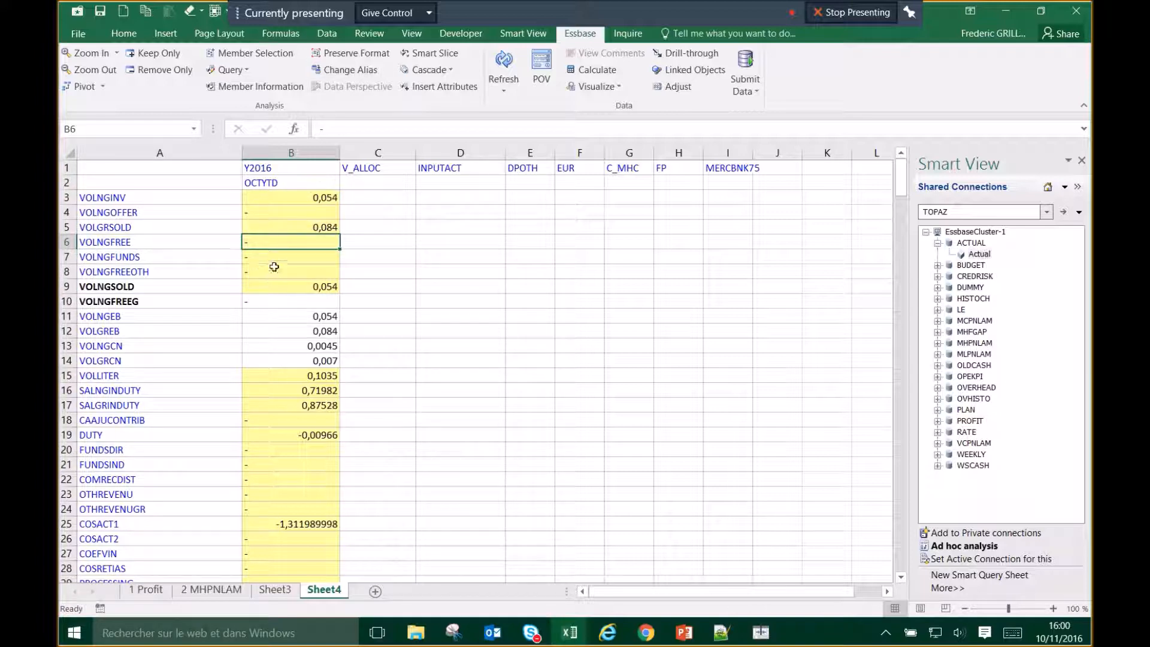
drag(303, 204, 318, 288)
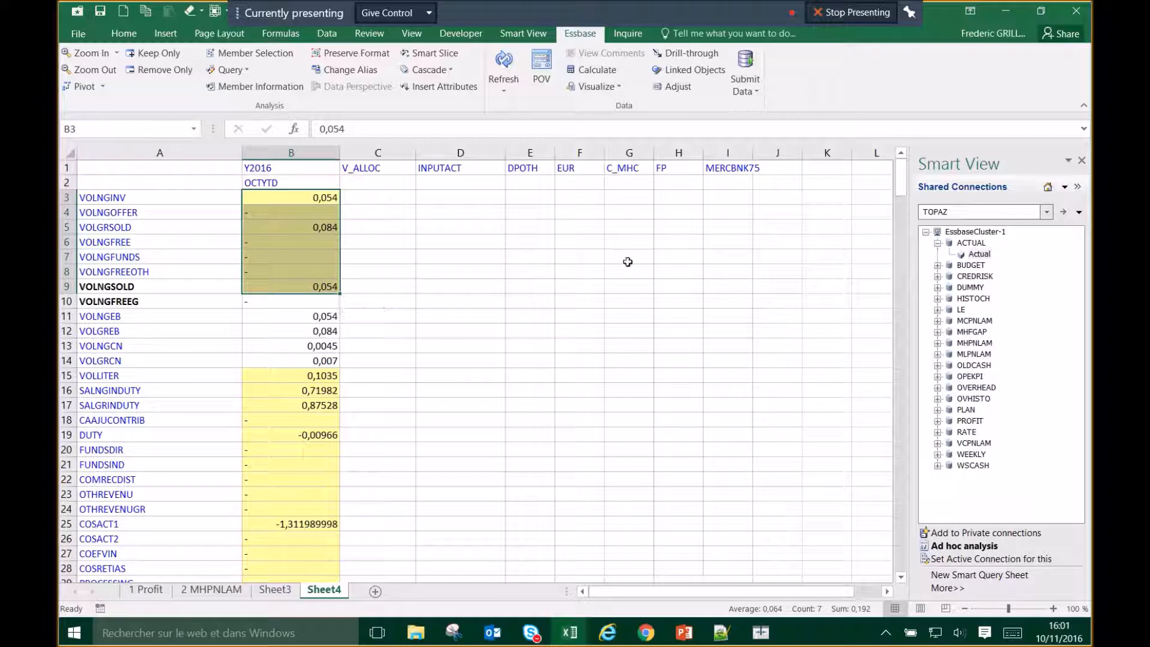
click(426, 243)
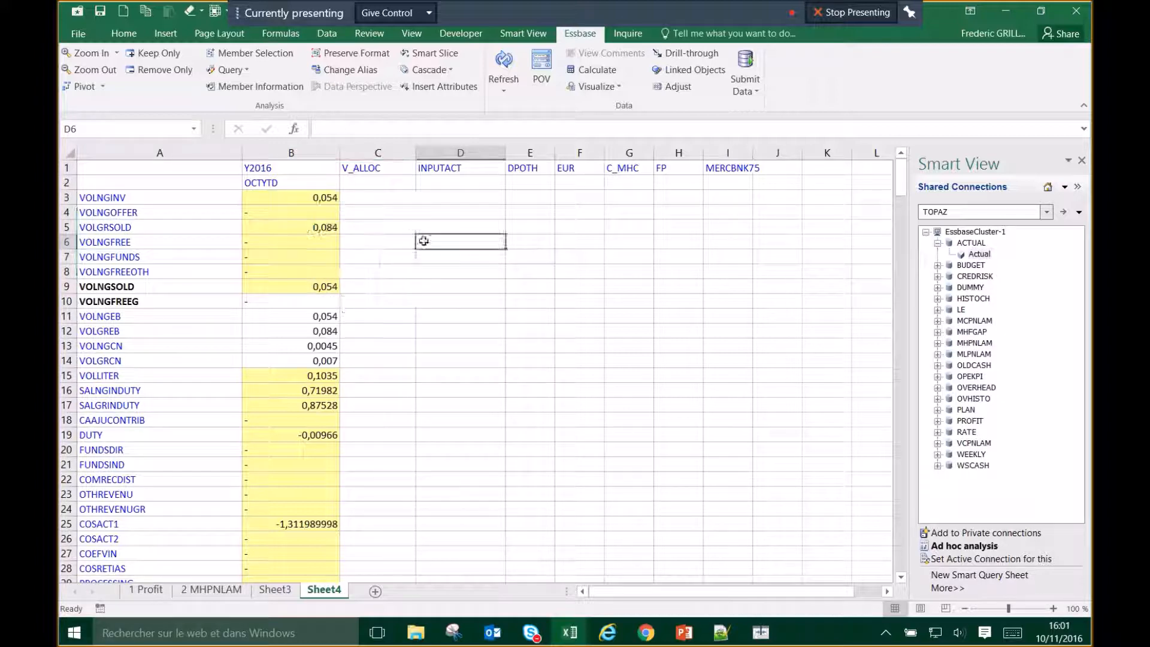
click(375, 76)
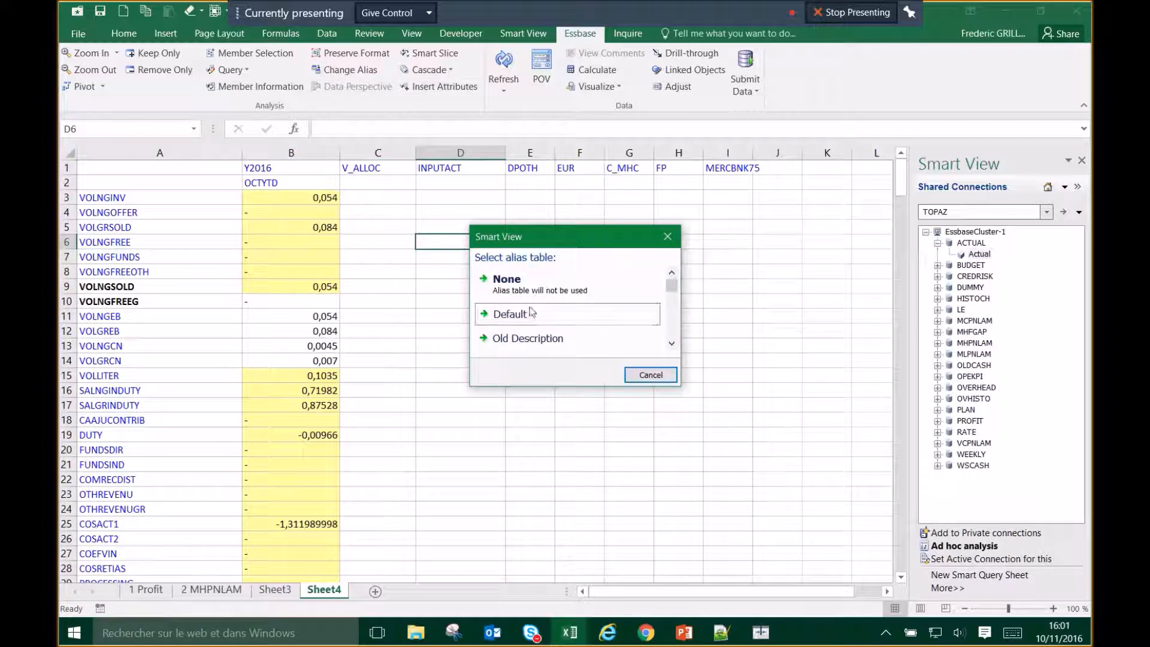
click(530, 308)
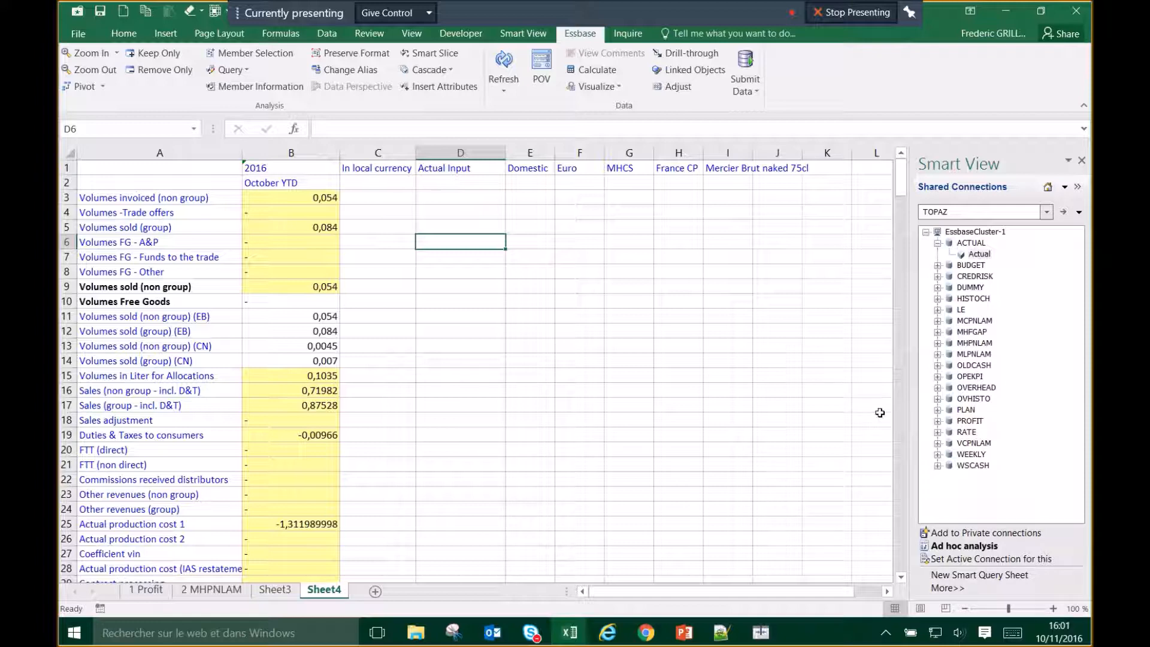
click(503, 395)
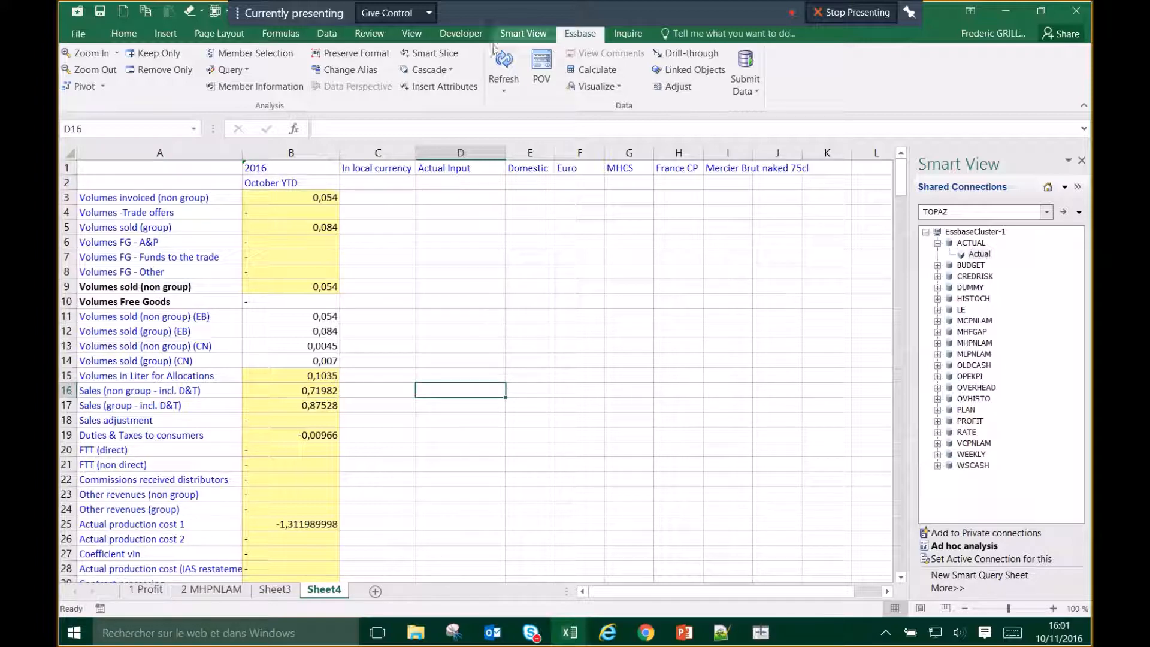
Step: Review the Smart View Formatting options, cancel, and switch to the PowerPoint Submit data slide
click(529, 36)
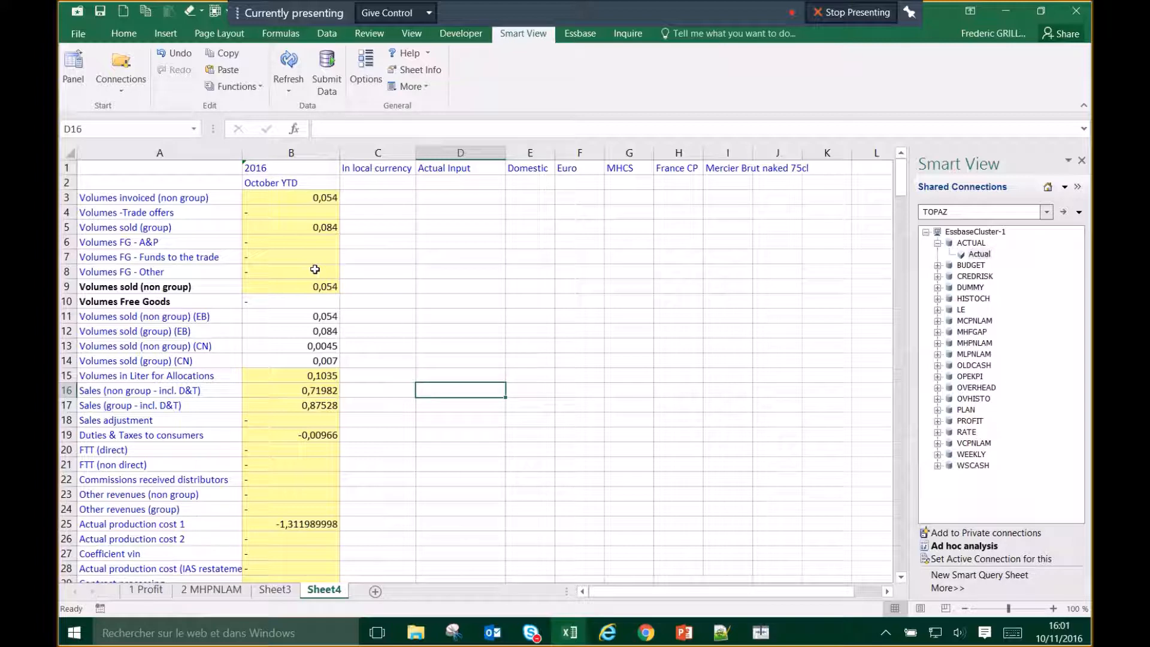
click(366, 67)
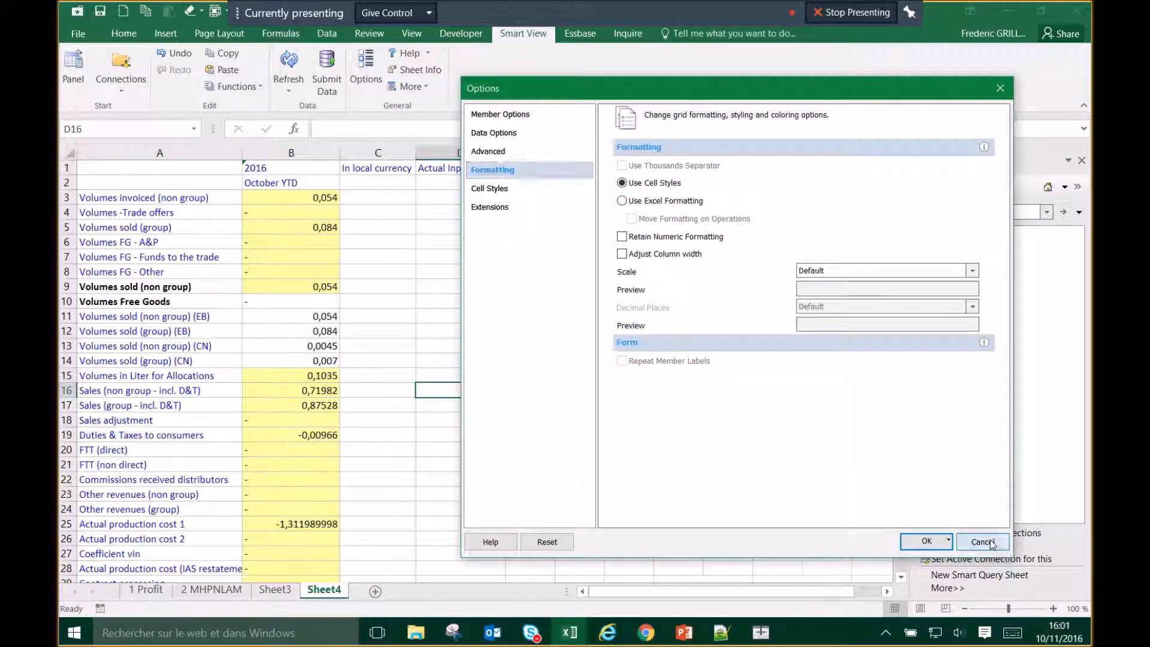
click(984, 541)
click(483, 480)
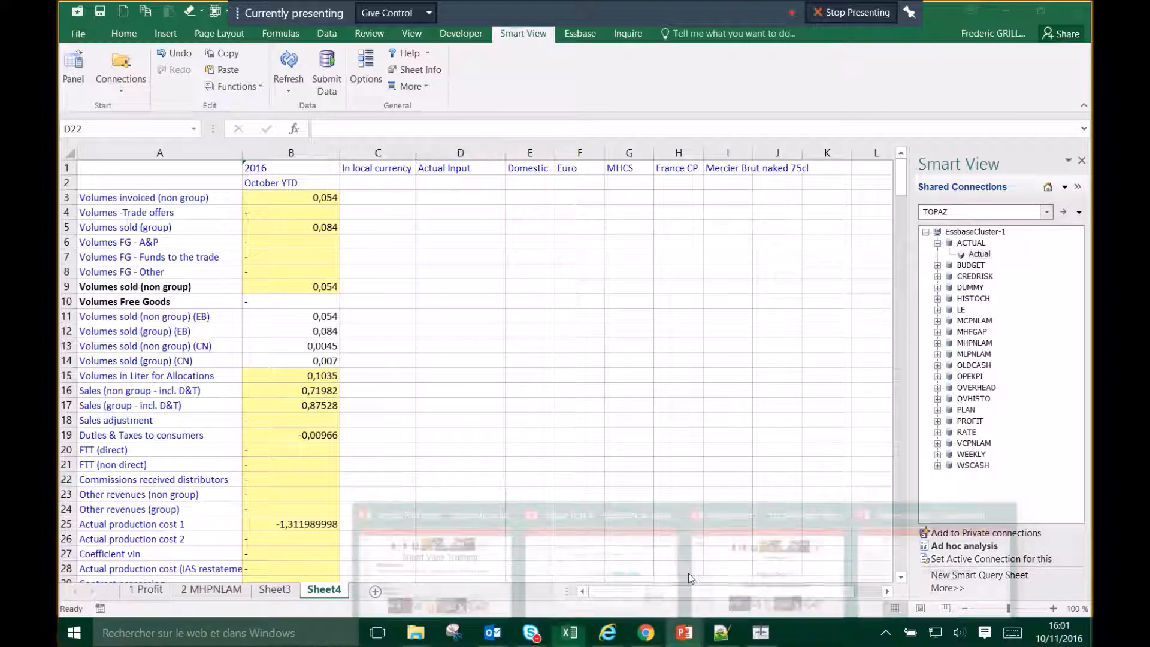
mouse_move(685, 630)
click(640, 559)
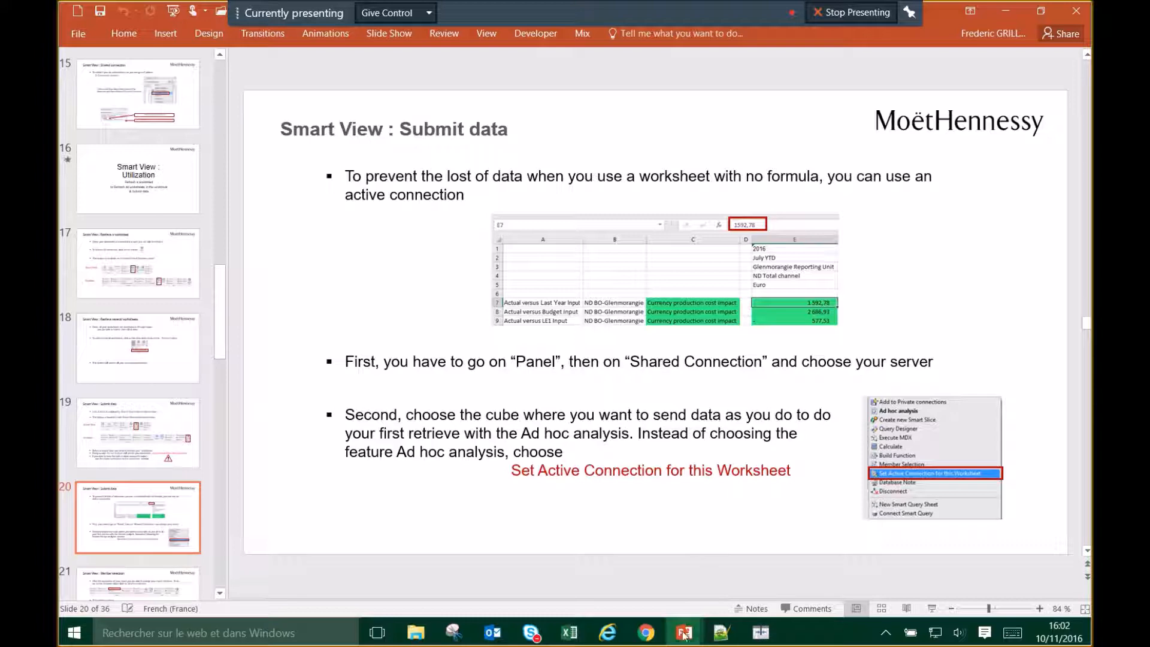
Step: Read the 'Smart View : Submit data' slide, then bring the Excel grid workbook back
mouse_move(570, 632)
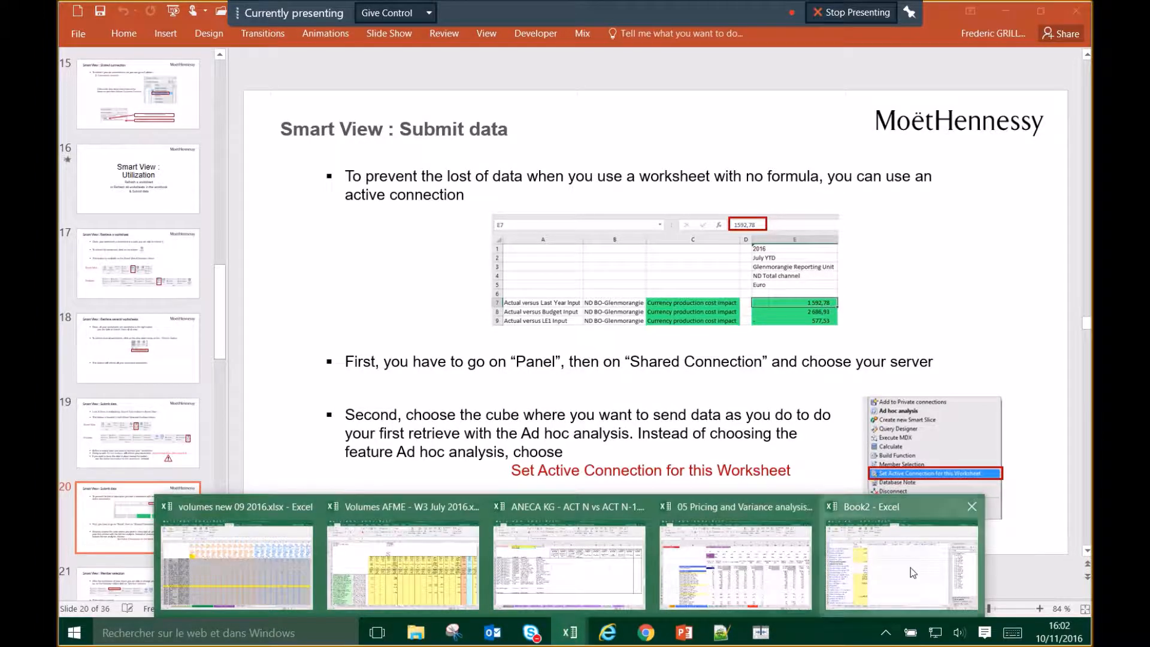
click(729, 562)
click(465, 406)
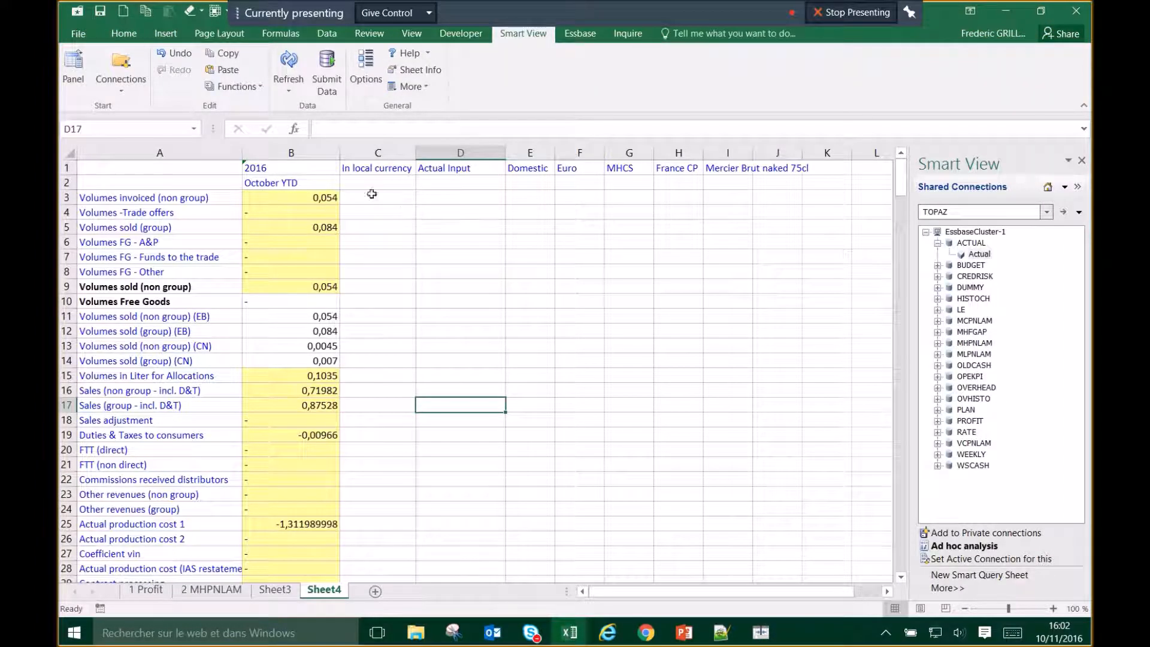
Step: Delete Sheet4's worksheet metadata from the Sheet Information dialog, then close it
click(347, 256)
scroll(488, 369, down, 1)
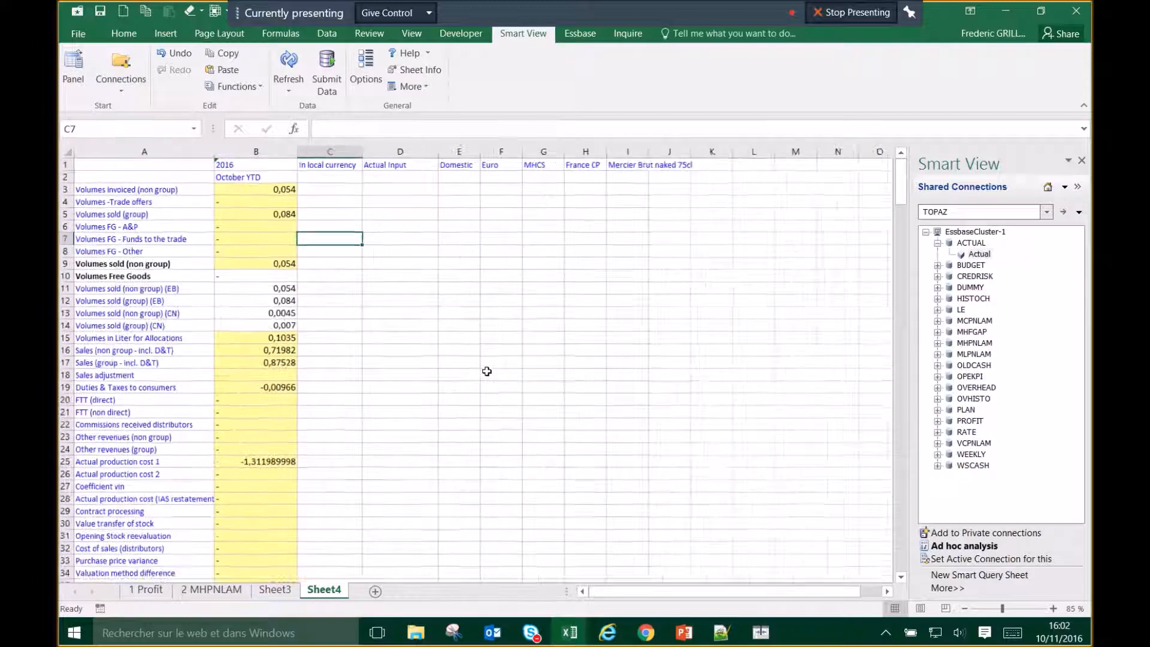
scroll(483, 372, down, 1)
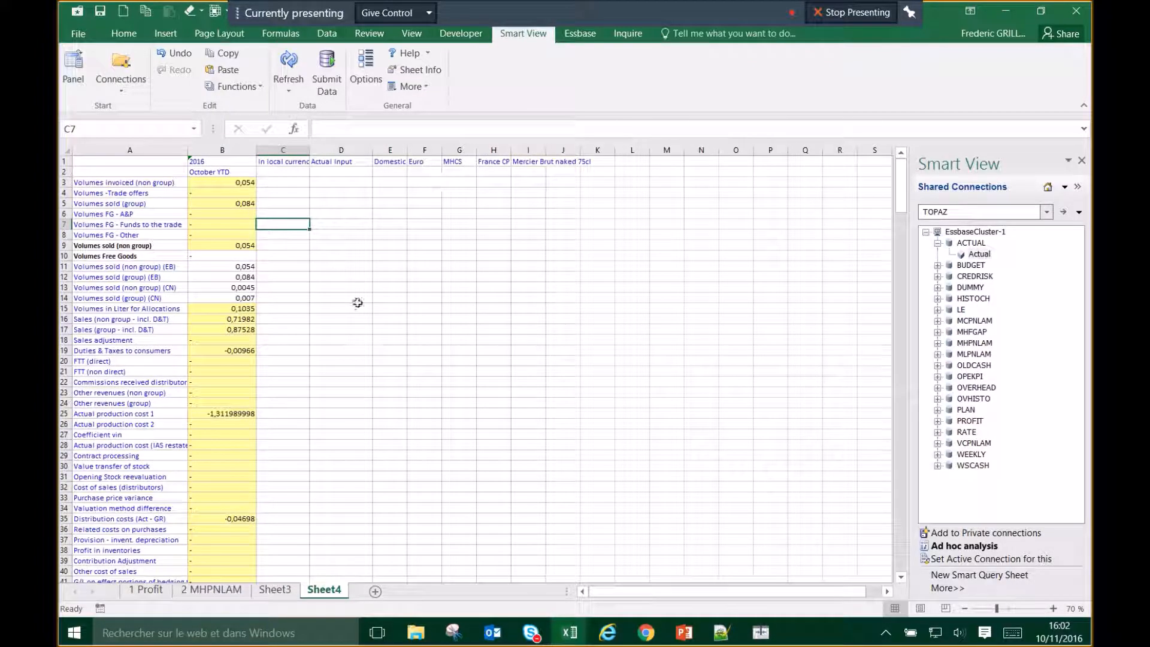
click(413, 71)
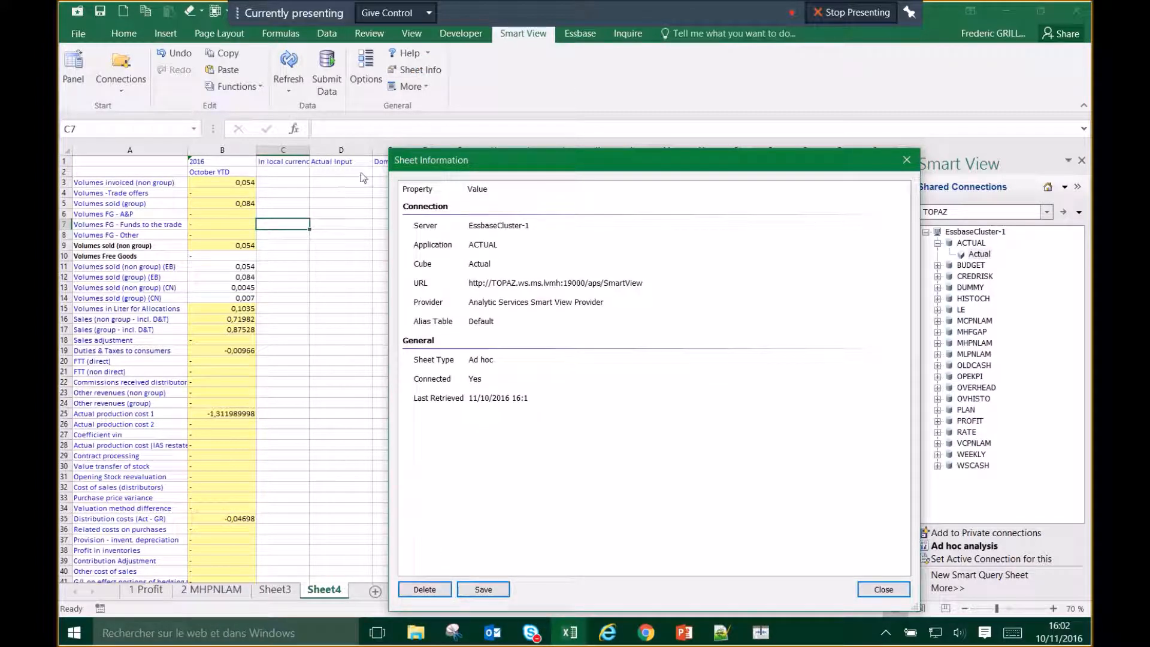
drag(474, 169, 595, 133)
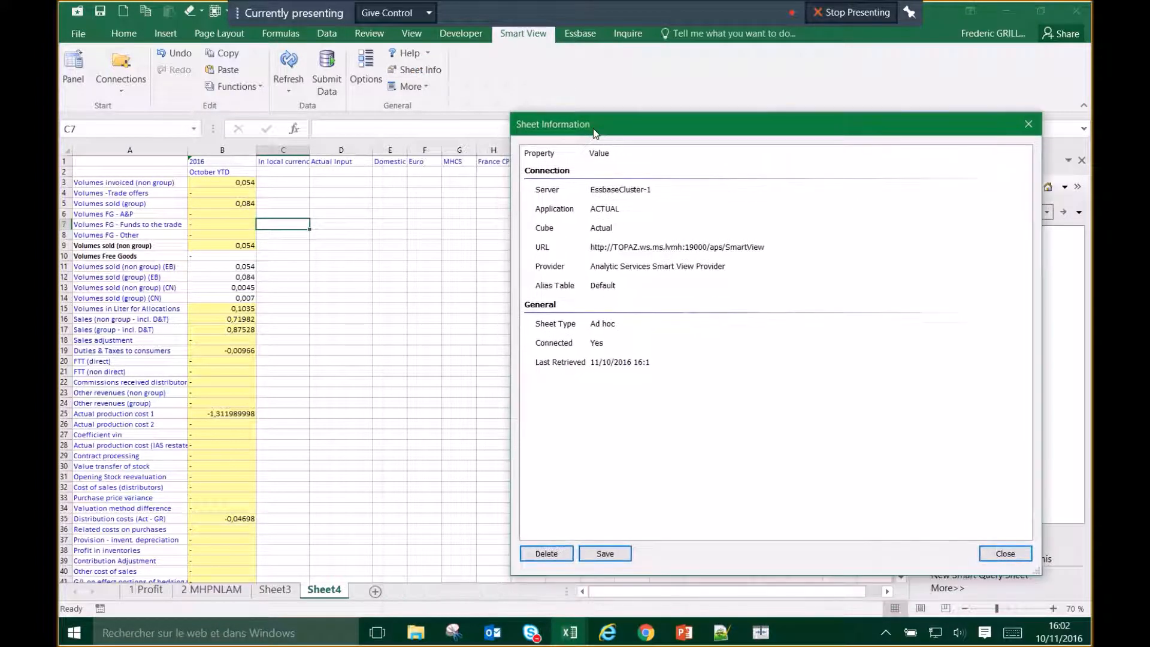
click(547, 553)
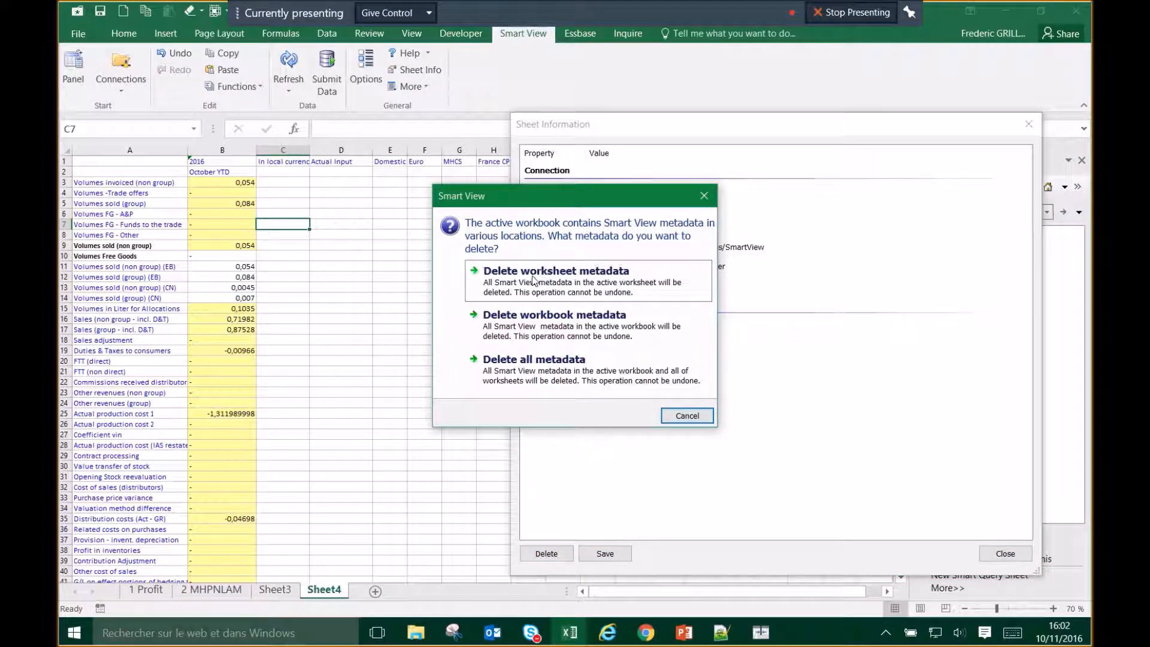
click(504, 274)
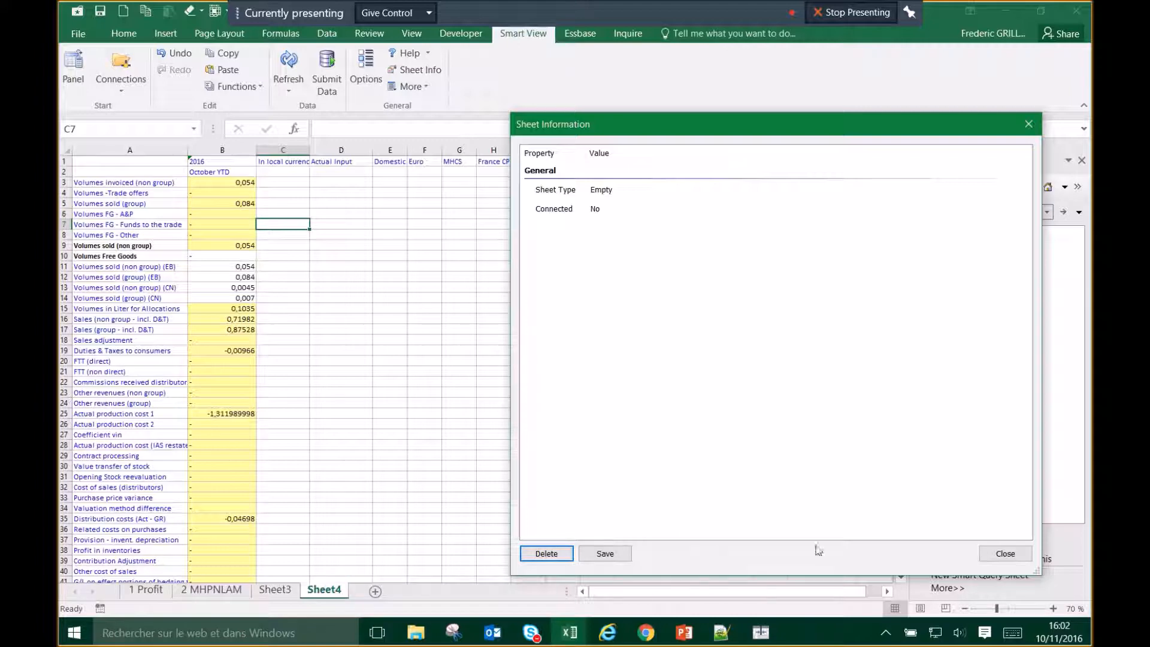
click(1006, 553)
Step: Rename the Sheet4 worksheet tab to 'Data Actual'
right_click(324, 592)
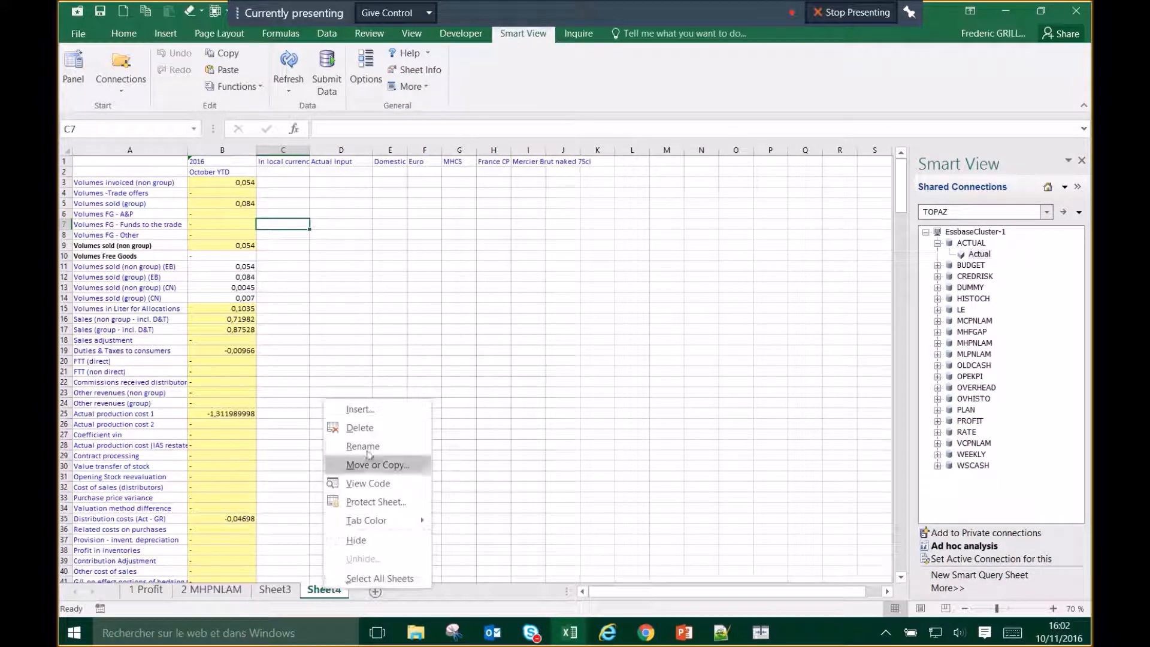
click(368, 441)
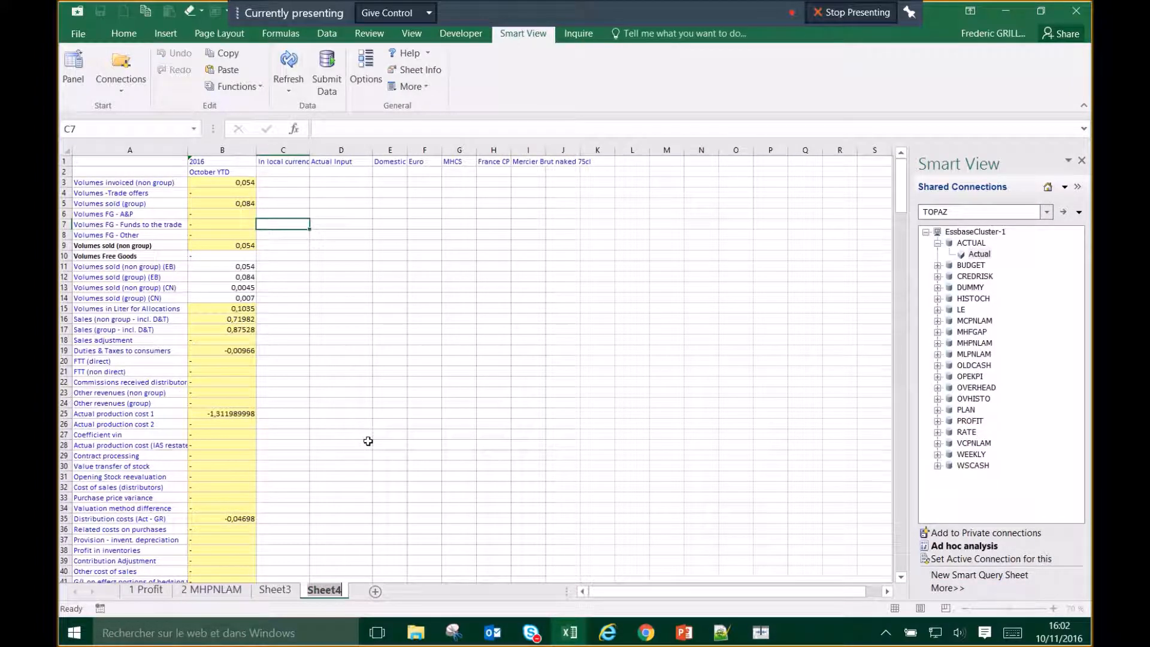
text(lp)
key(BackSpace)
key(BackSpace)
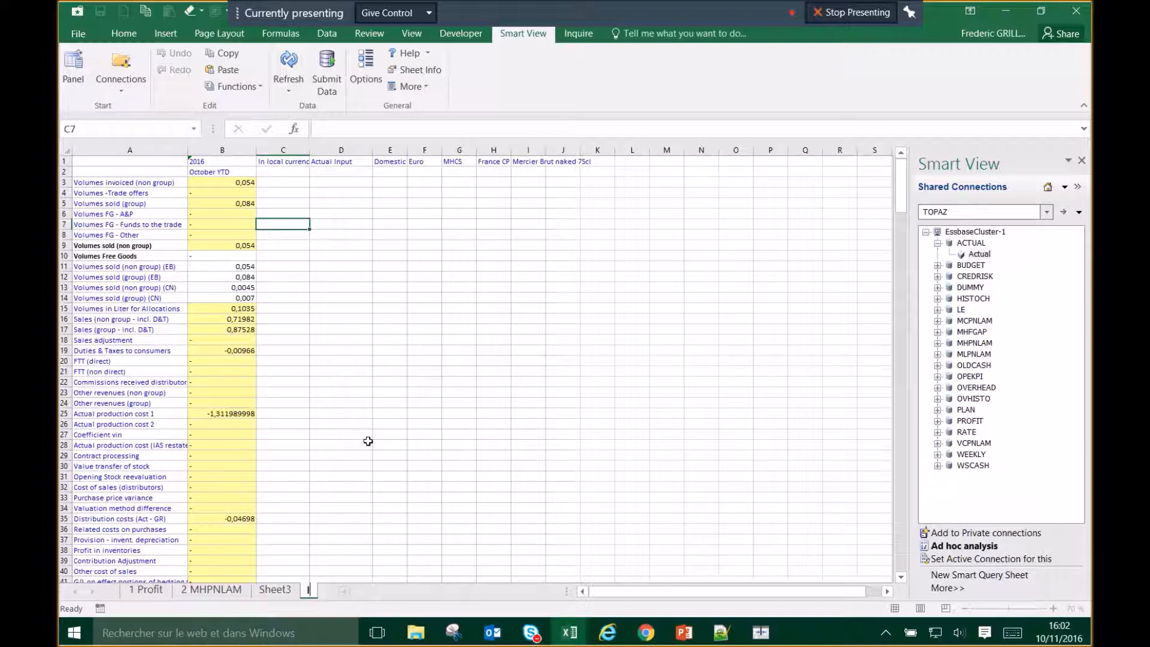
text(Data Actuam)
key(BackSpace)
text(l)
click(424, 403)
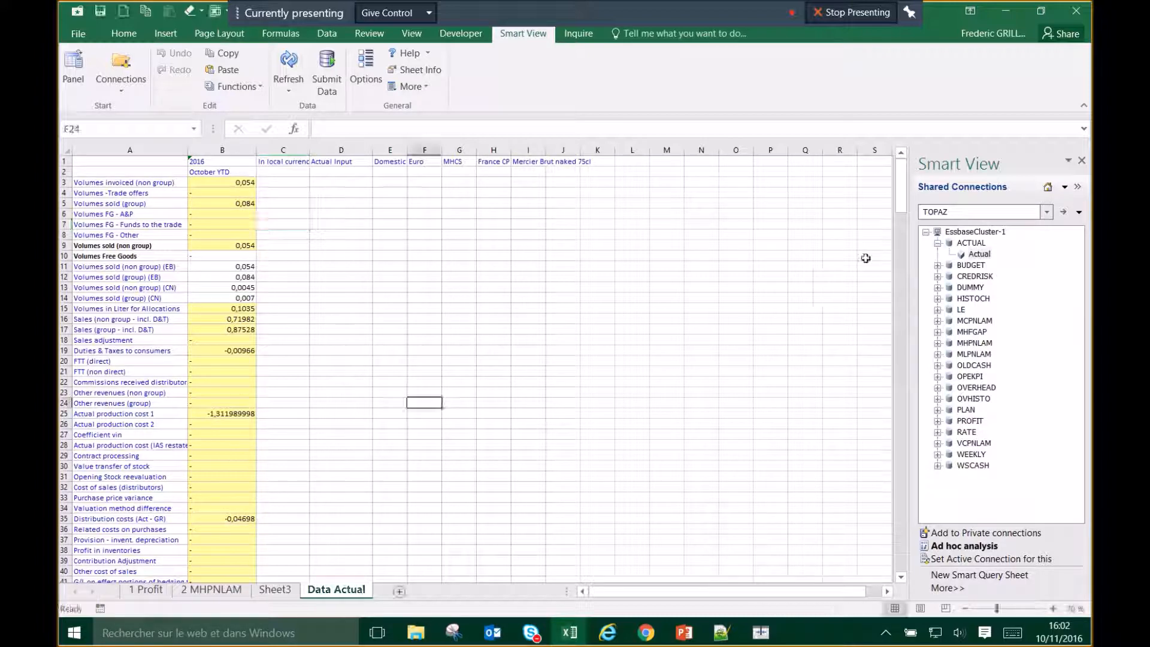
Step: Switch the Smart View panel to Document Contents, listing 1 Profit, 2 MHPNLAM and Sheet3 connections
click(1064, 188)
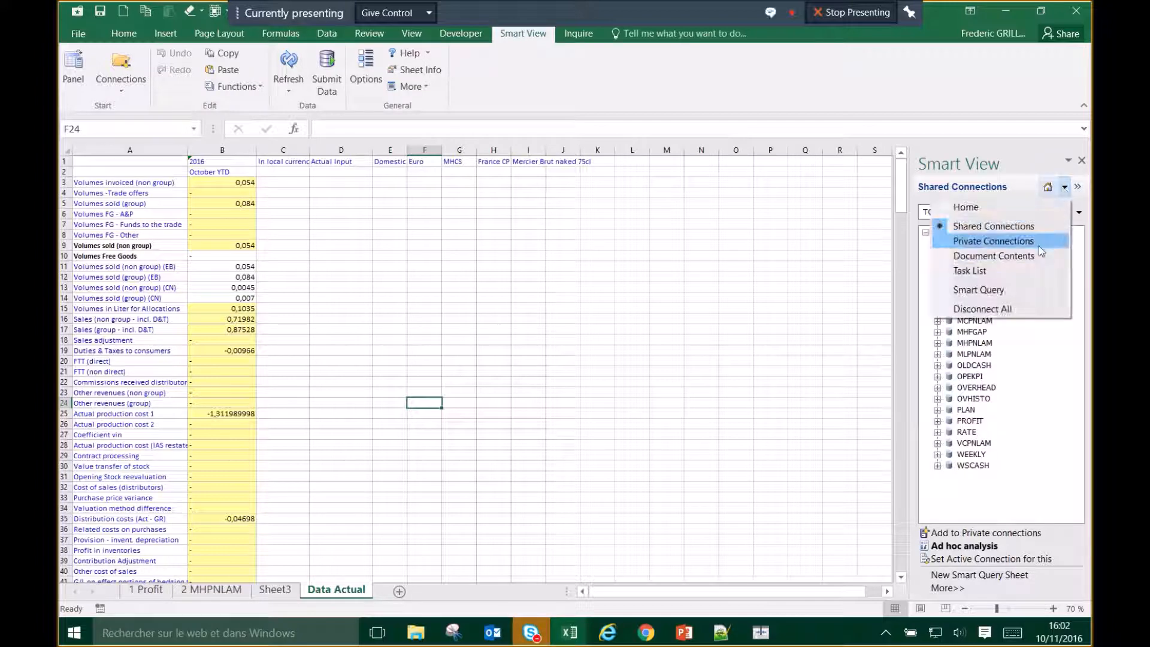
click(1036, 254)
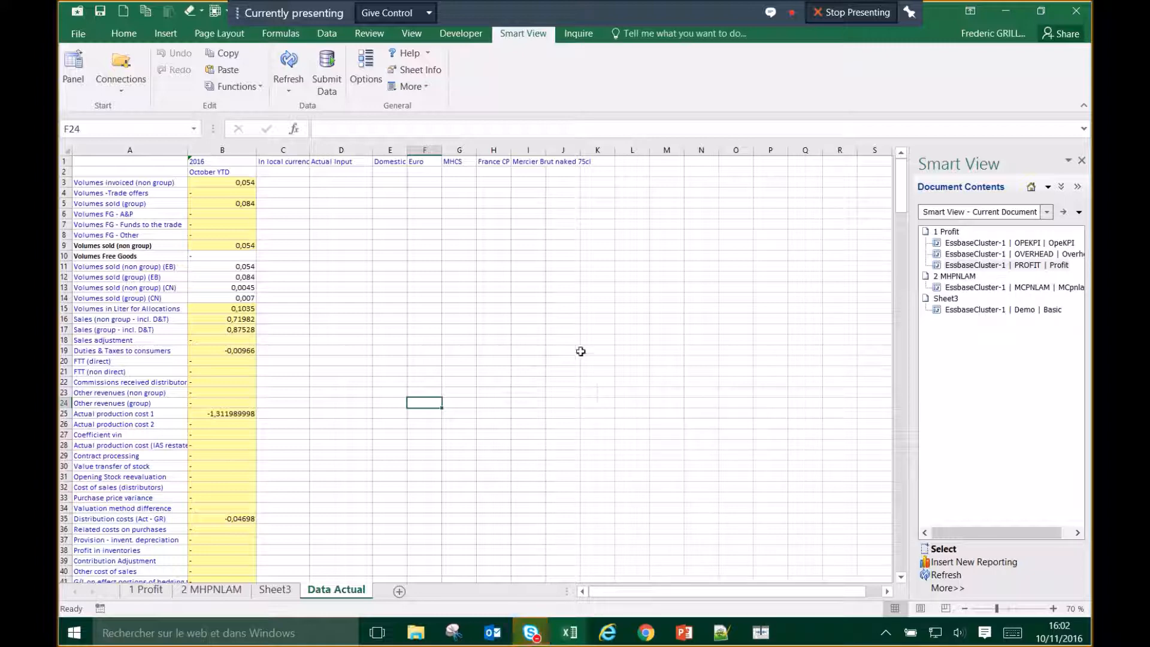
click(519, 321)
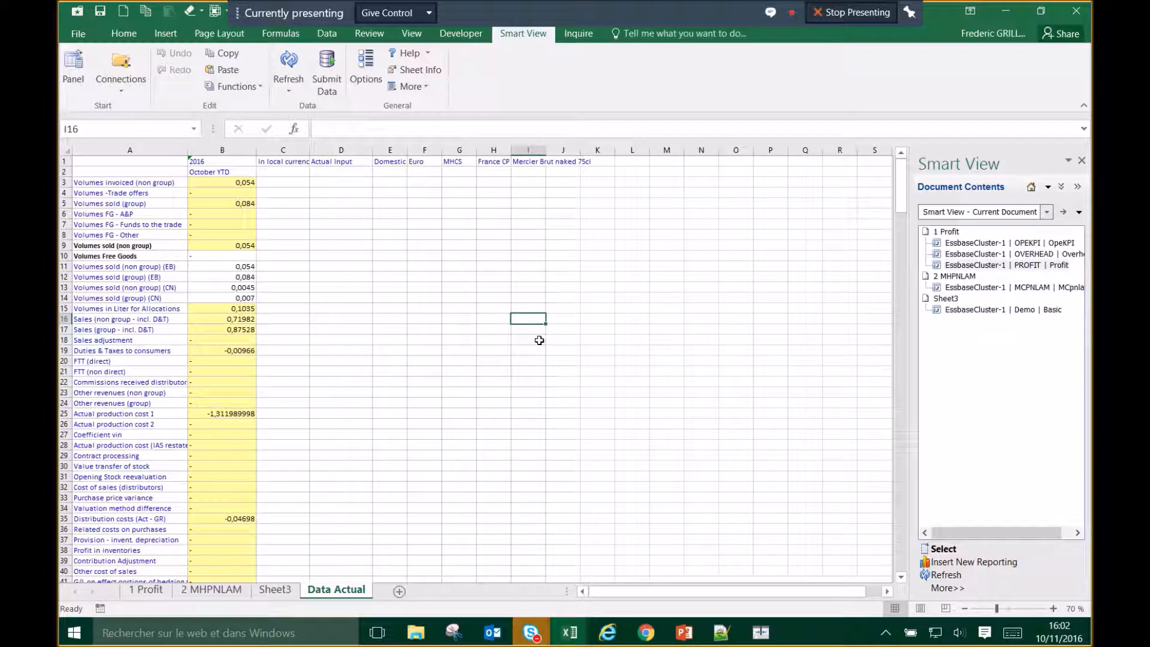
click(360, 308)
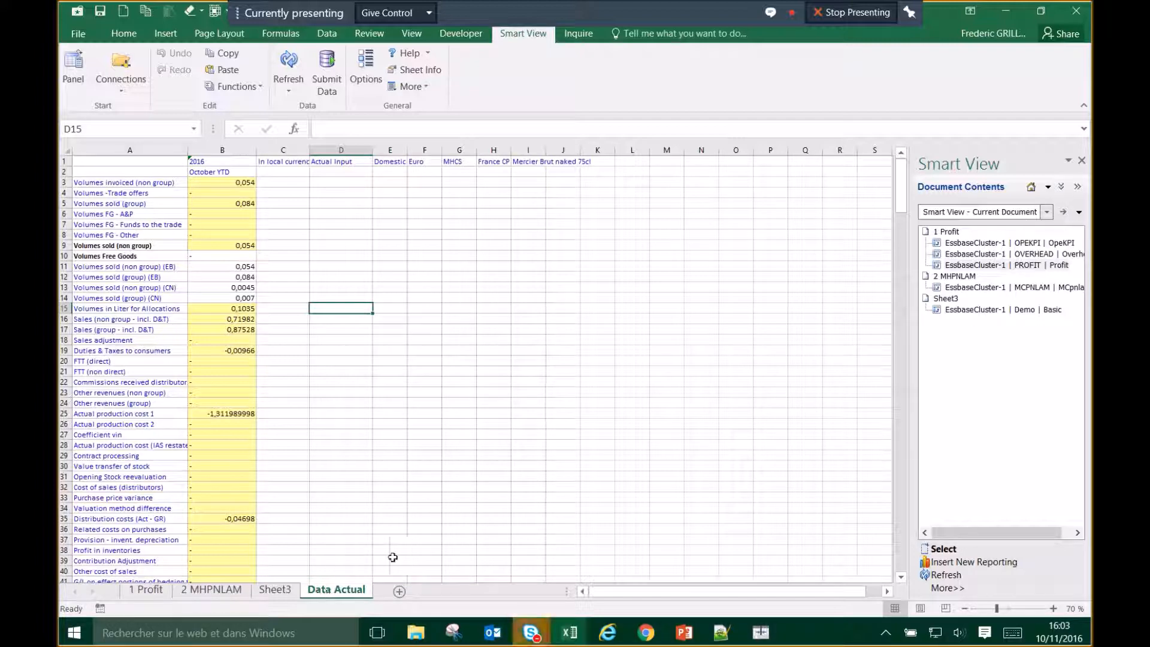
click(415, 396)
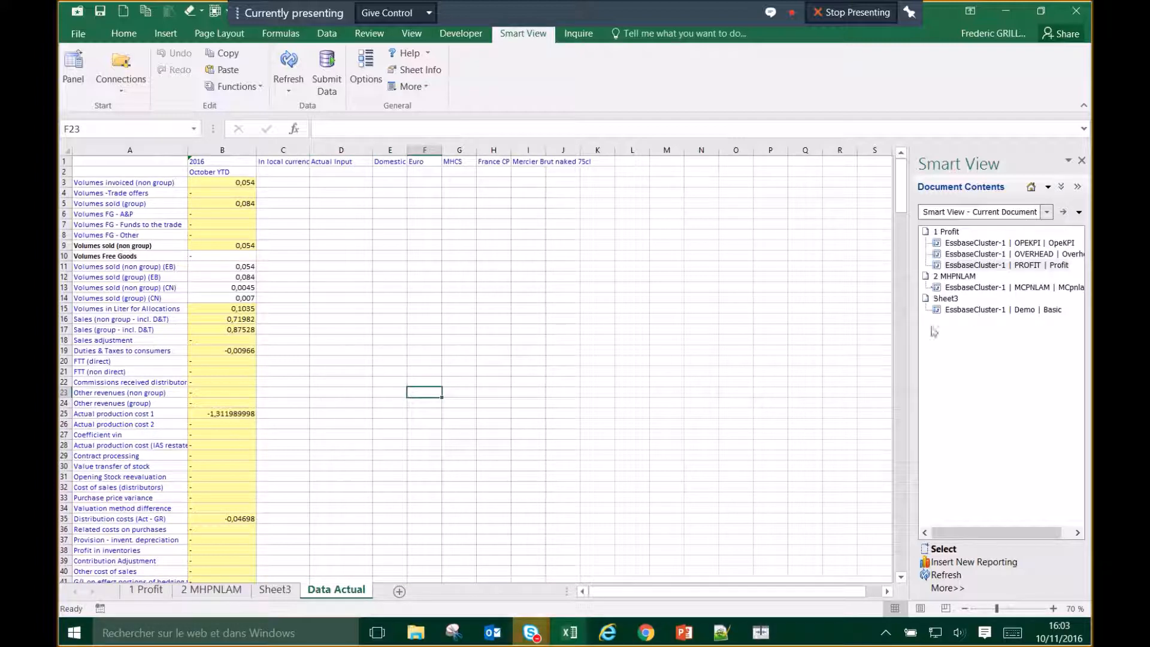
click(1064, 212)
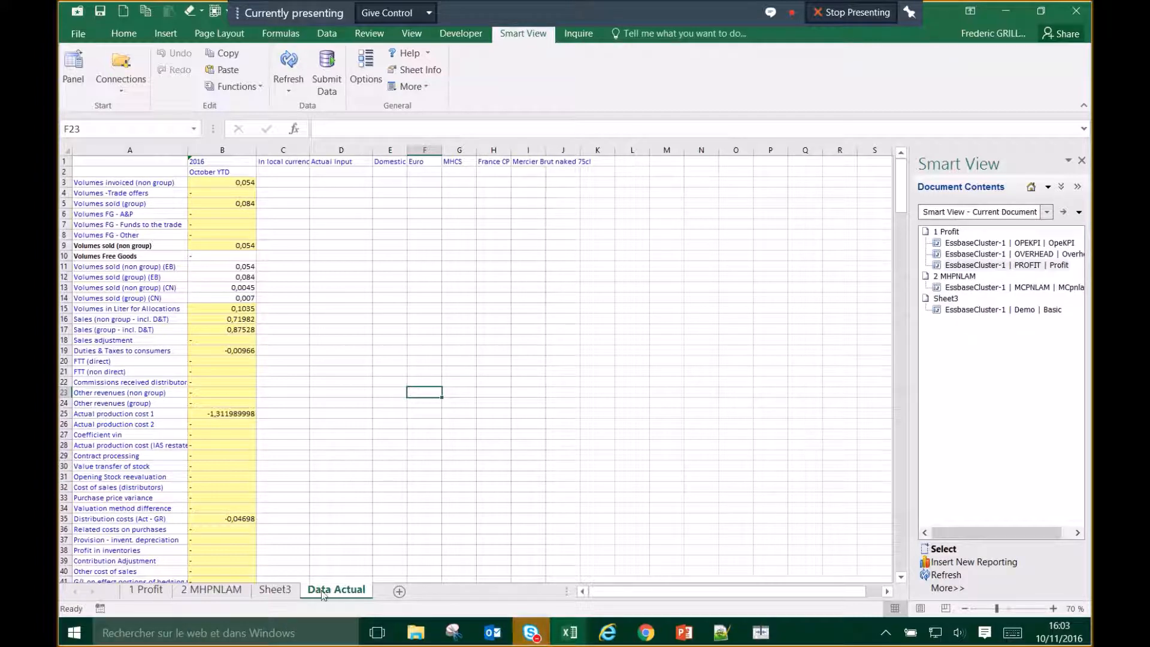
click(354, 298)
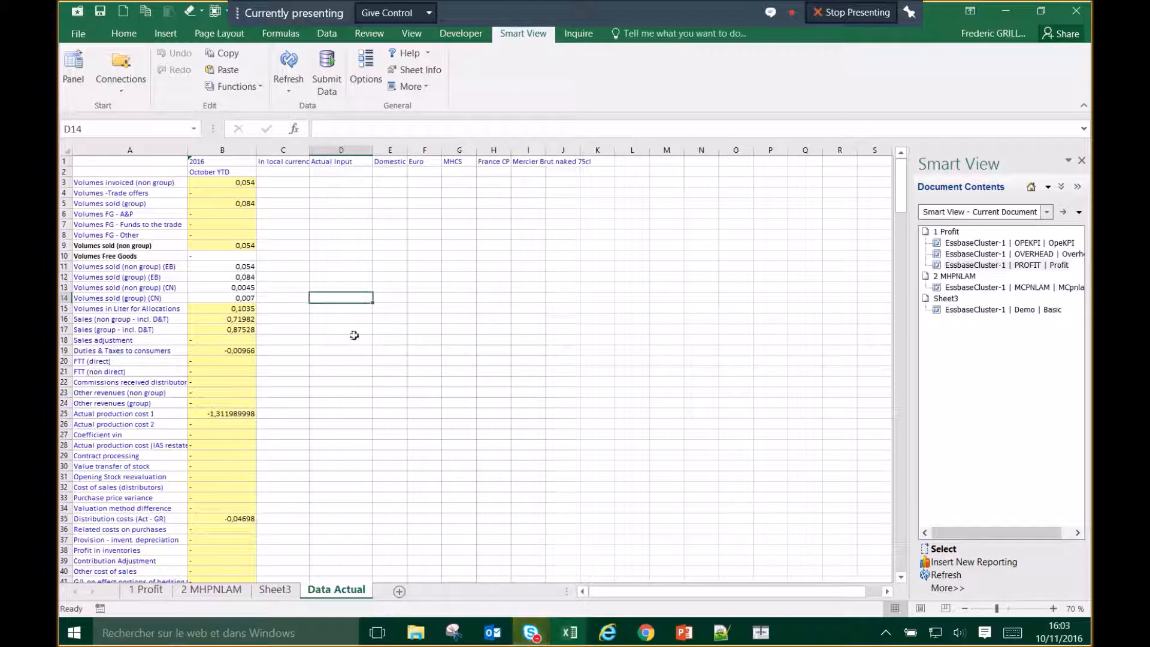
Step: Enter 100 for FTT (non direct) in cell B21
click(243, 328)
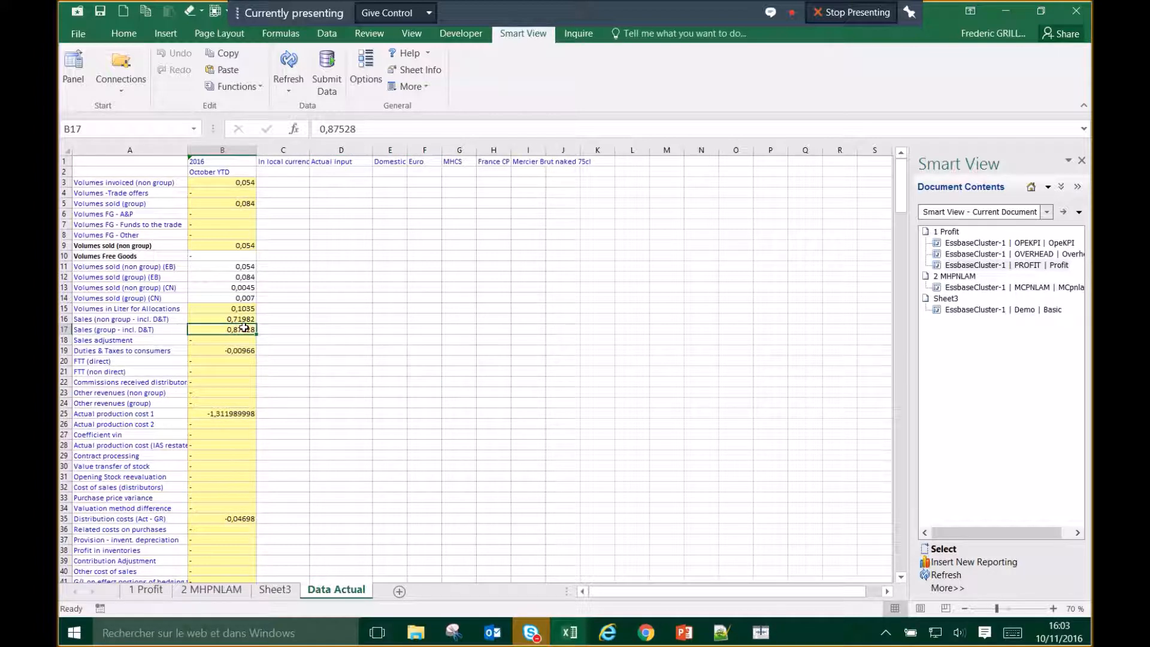
click(237, 372)
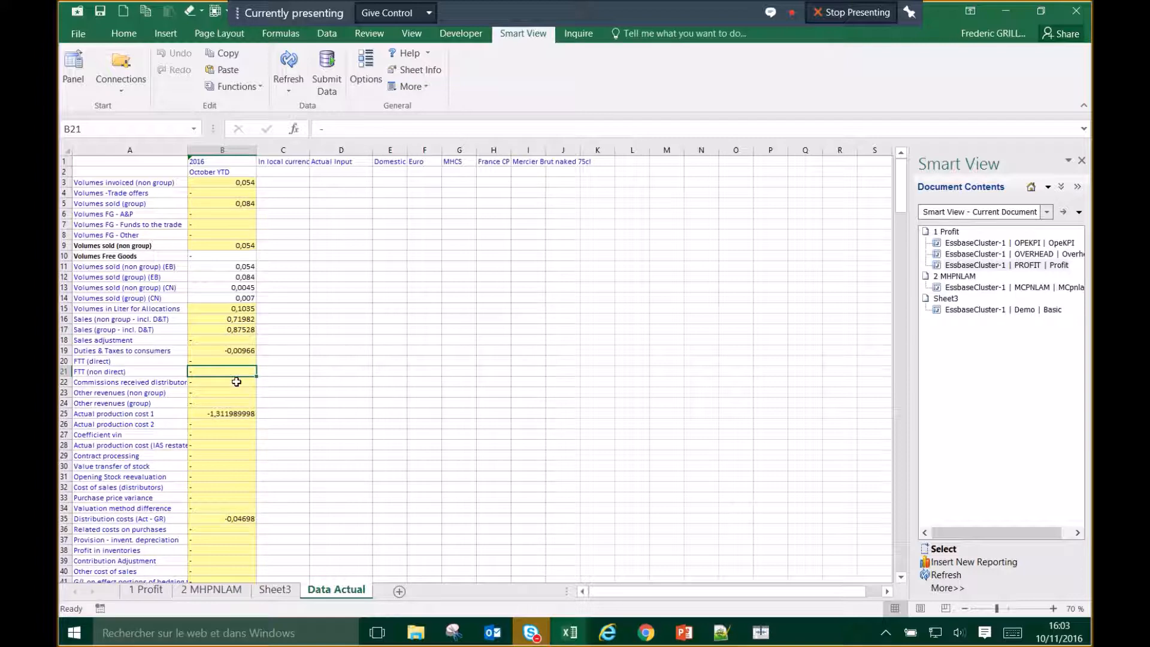
text(100)
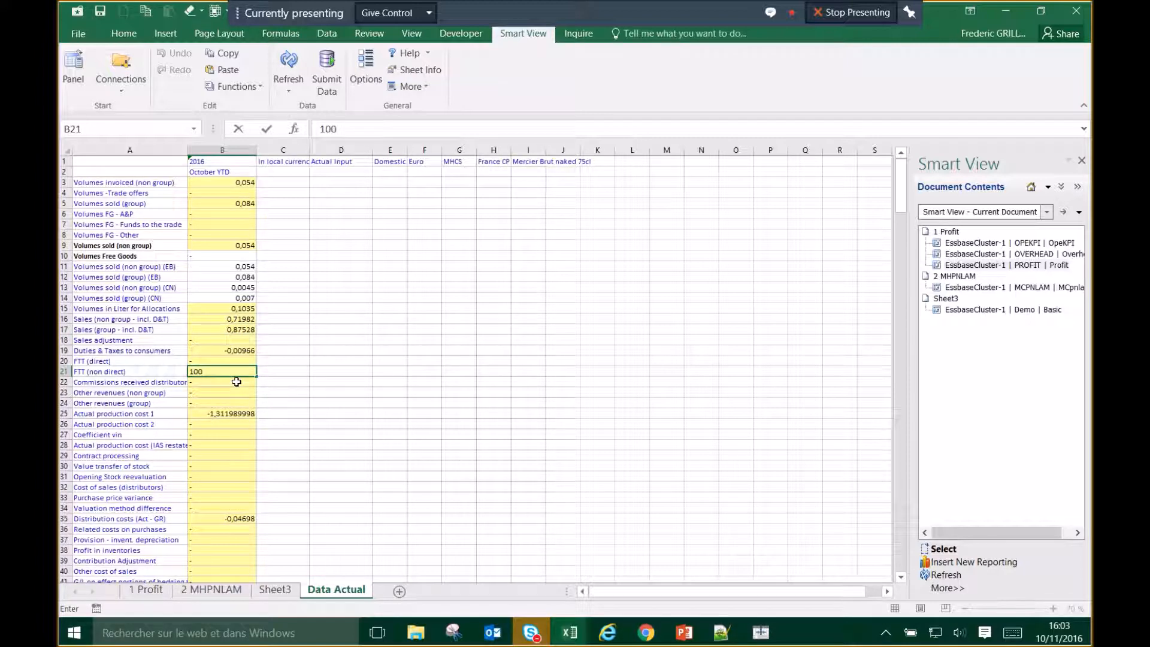
key(Return)
click(249, 363)
click(250, 371)
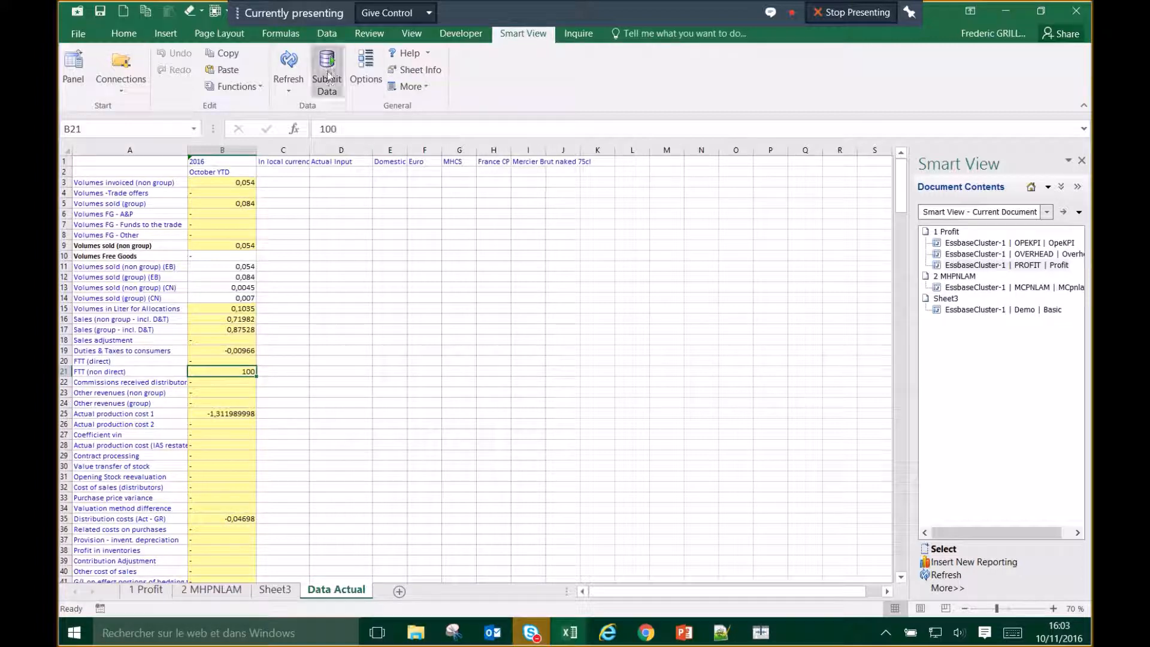
Step: Set the Smart View Dirty cells style colour to orange in Cell Styles options
click(365, 71)
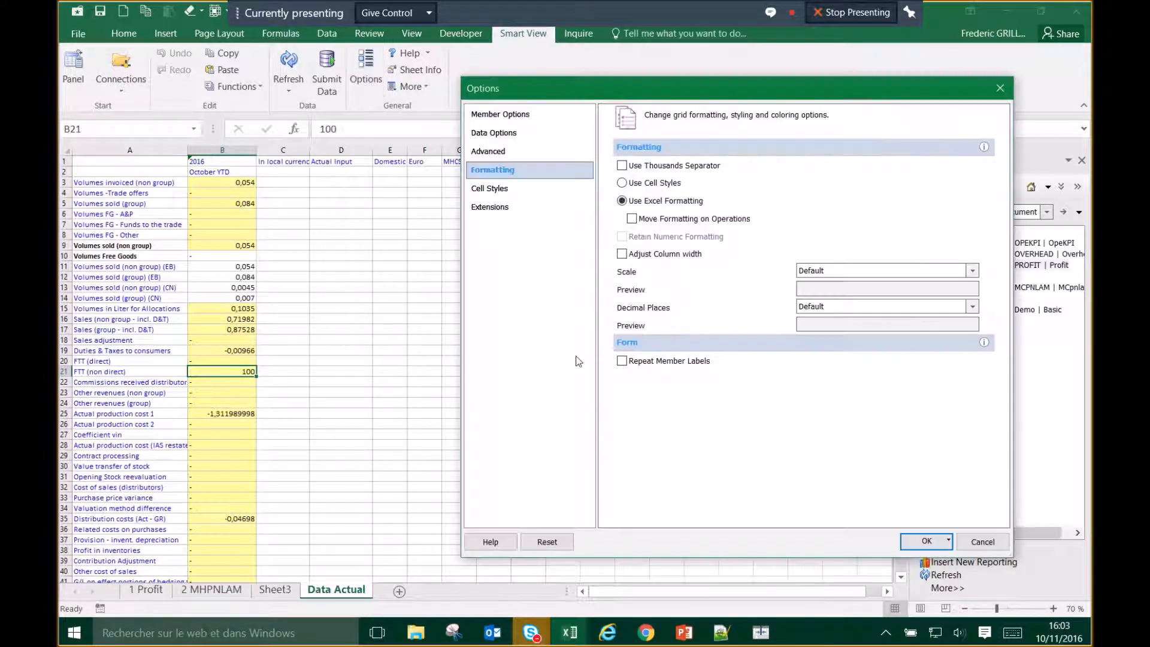
click(519, 190)
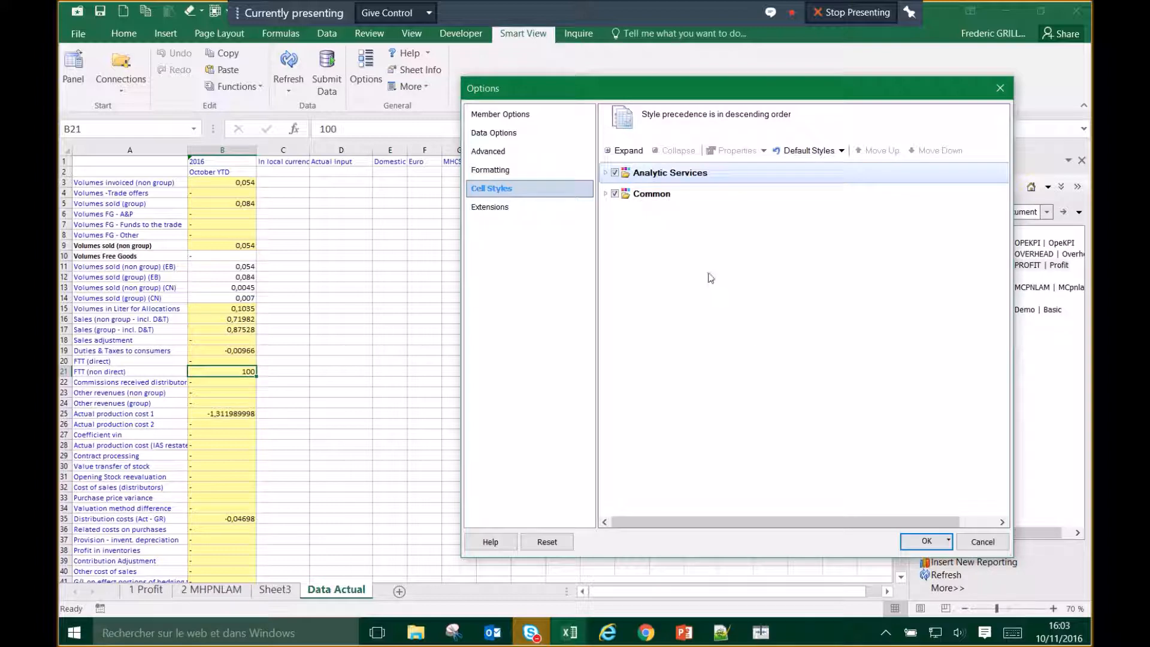
click(605, 172)
click(607, 236)
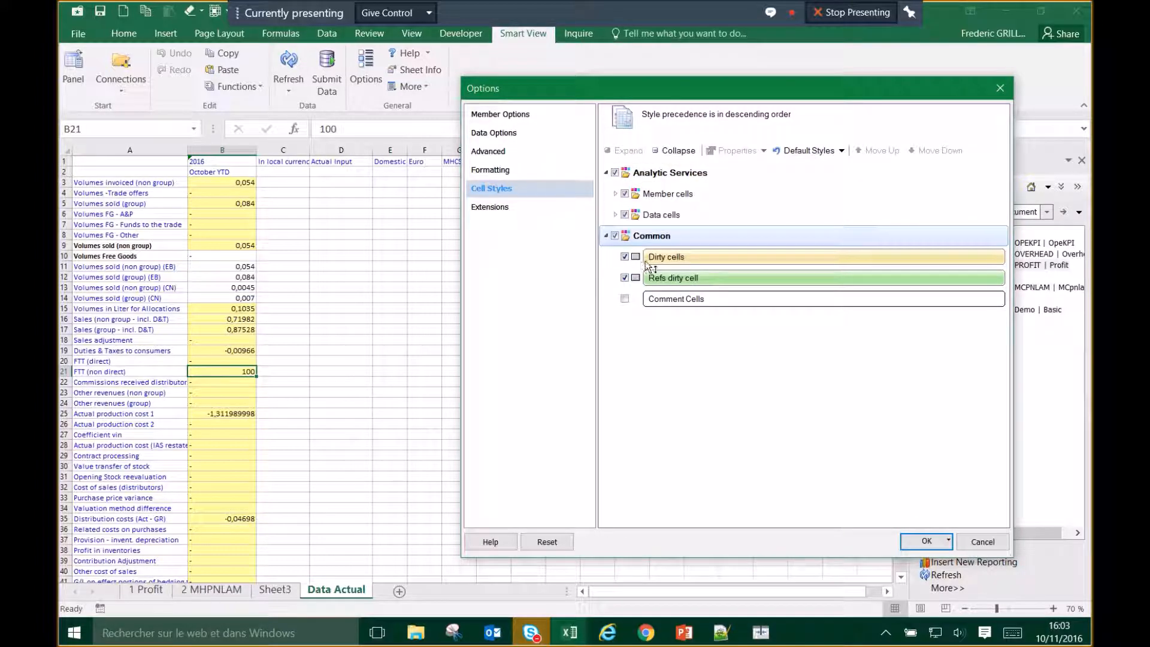
click(674, 259)
double_click(689, 258)
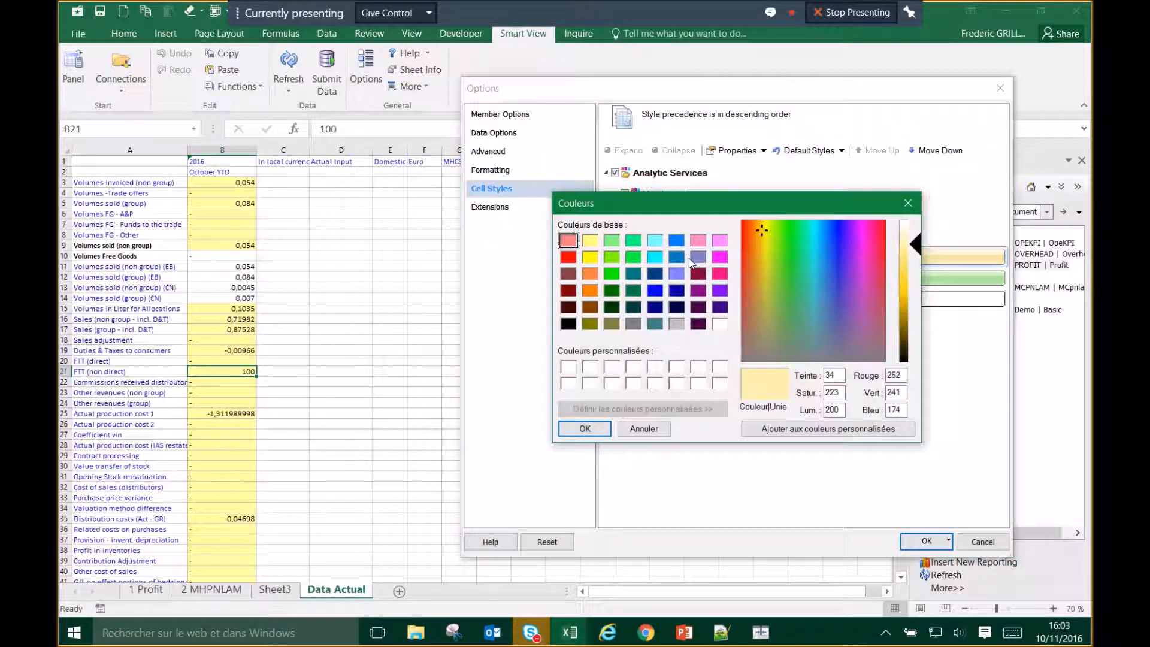
click(590, 274)
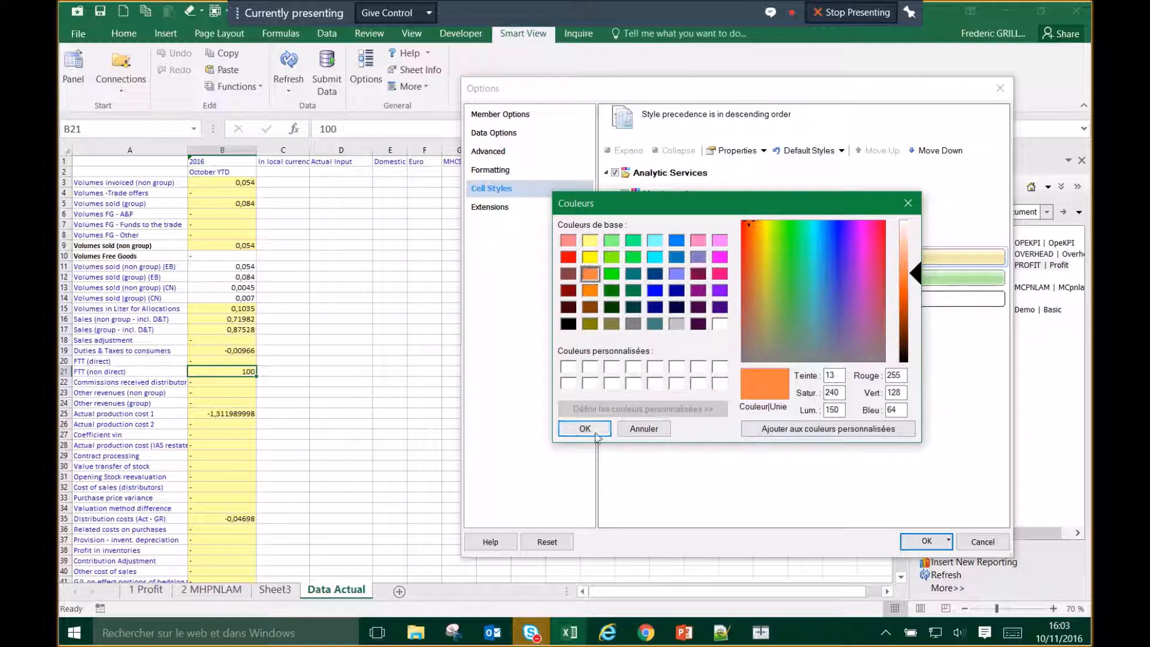
click(595, 434)
click(927, 542)
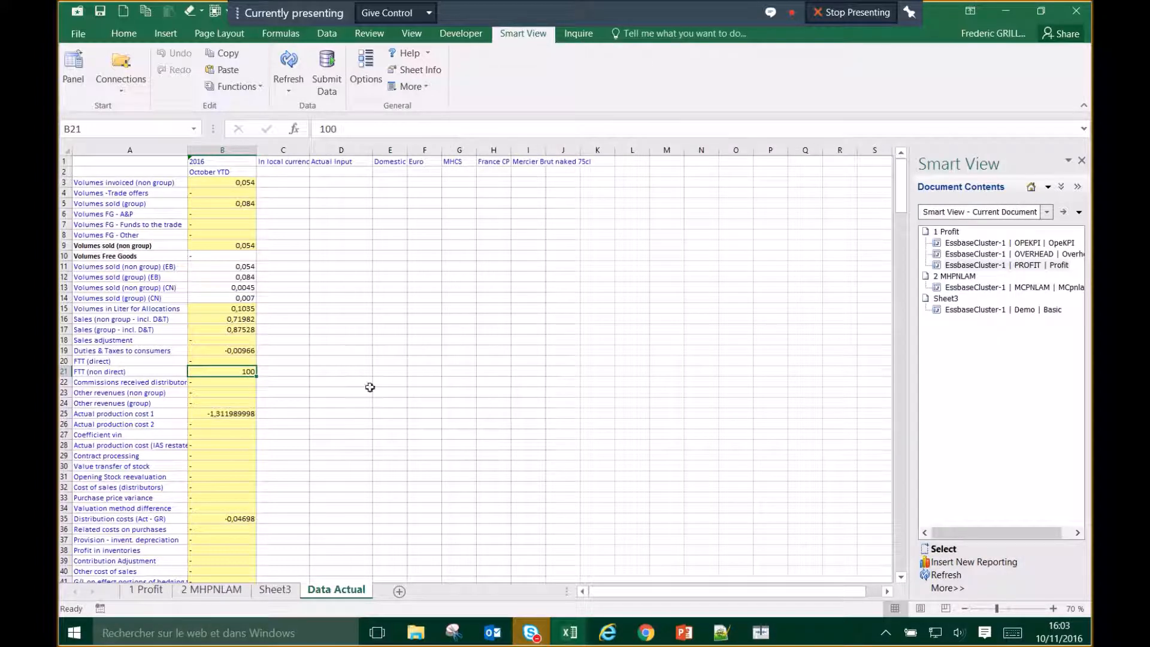
Step: Refresh the grid and reselect the 100 value in B21
click(360, 309)
click(389, 309)
click(288, 66)
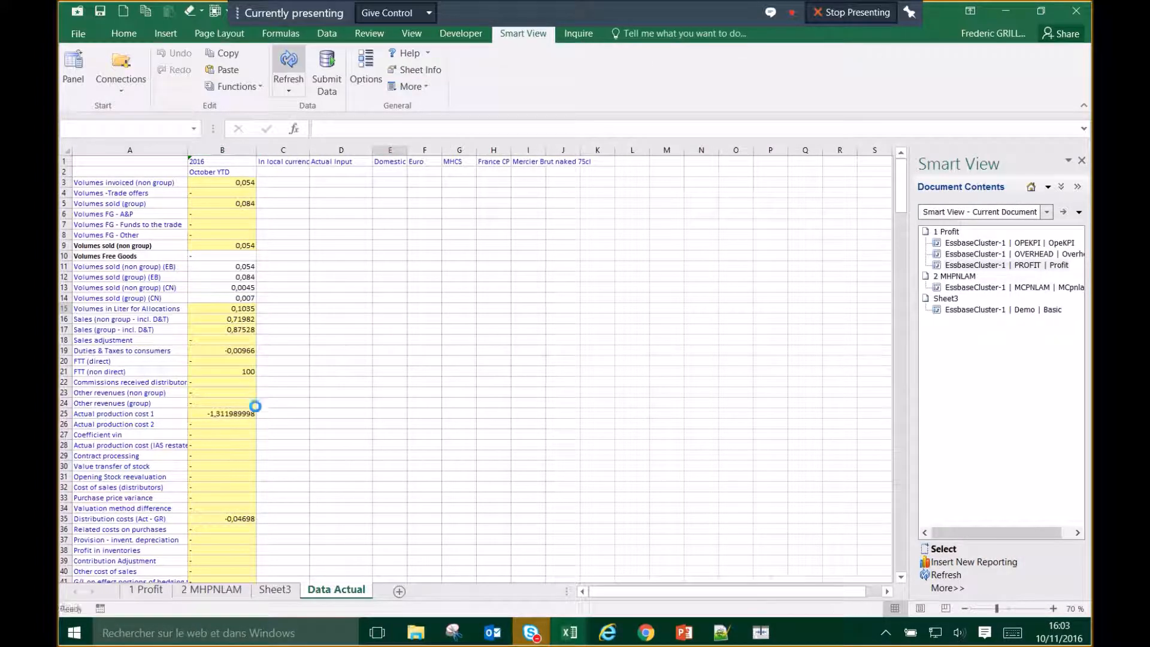
click(245, 371)
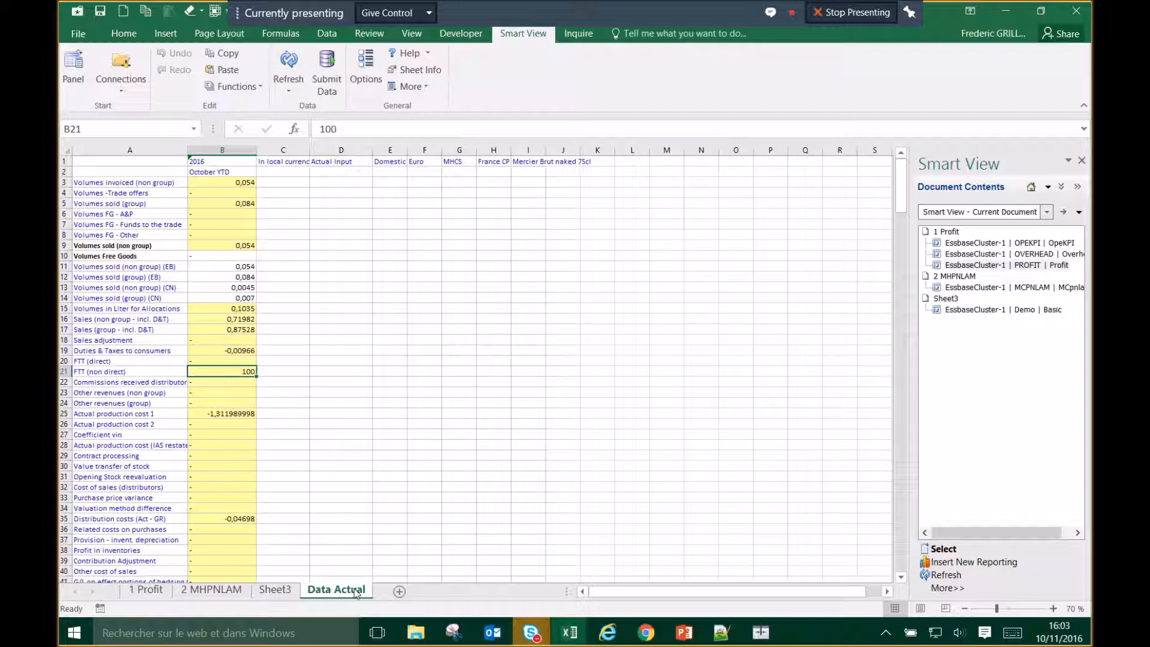
Step: Inspect the 100 entry in B21, stepping around neighbouring cells in column B and row 21
double_click(243, 373)
key(Return)
key(Down)
key(Up)
key(Up)
key(Down)
key(Down)
key(Up)
click(237, 369)
key(Right)
key(Left)
key(Right)
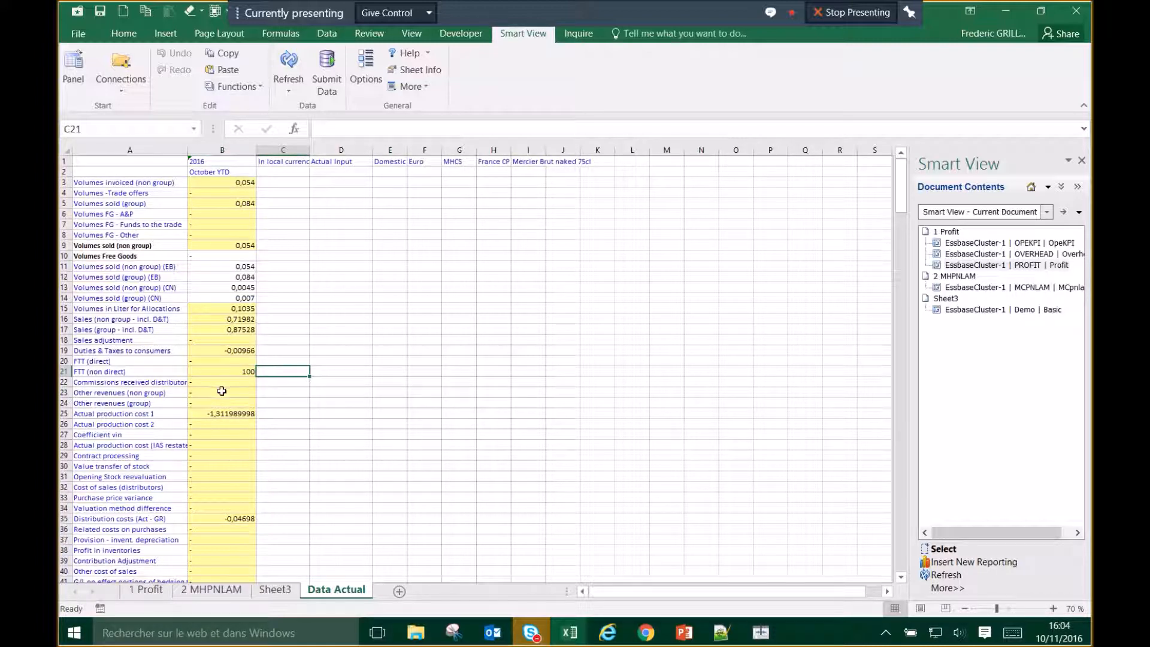
key(Left)
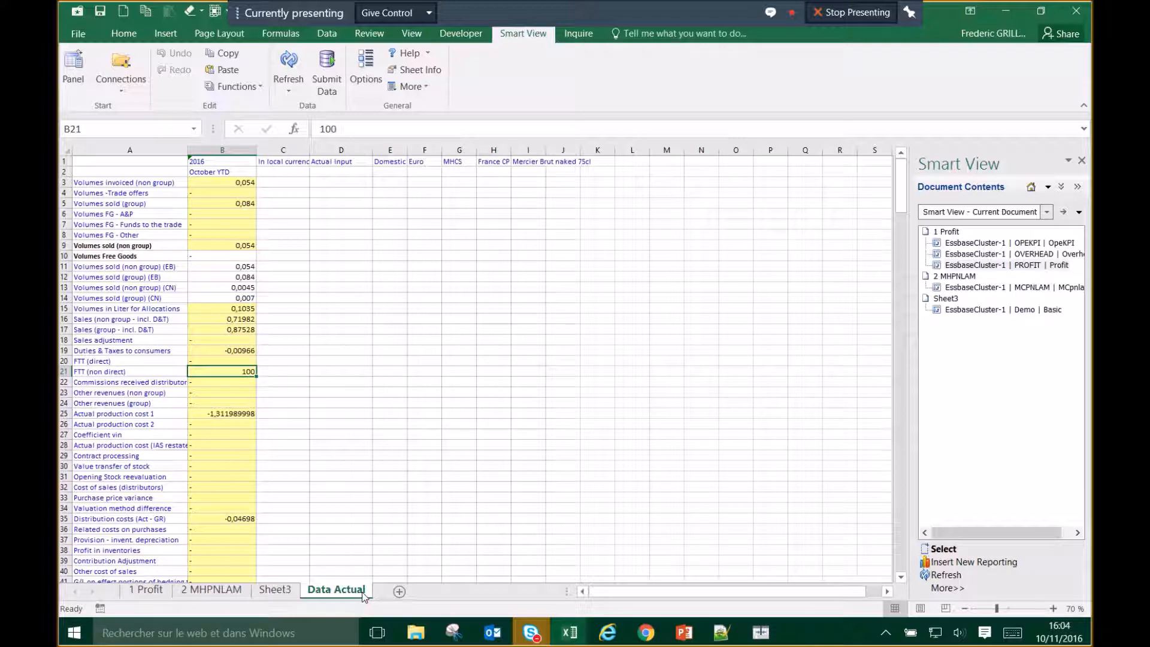
click(382, 351)
click(250, 369)
Step: Enter 1000 in B7 for Funds to the trade and 1000 in B28
click(246, 247)
click(247, 224)
text(1000)
key(Return)
click(245, 445)
text(1000)
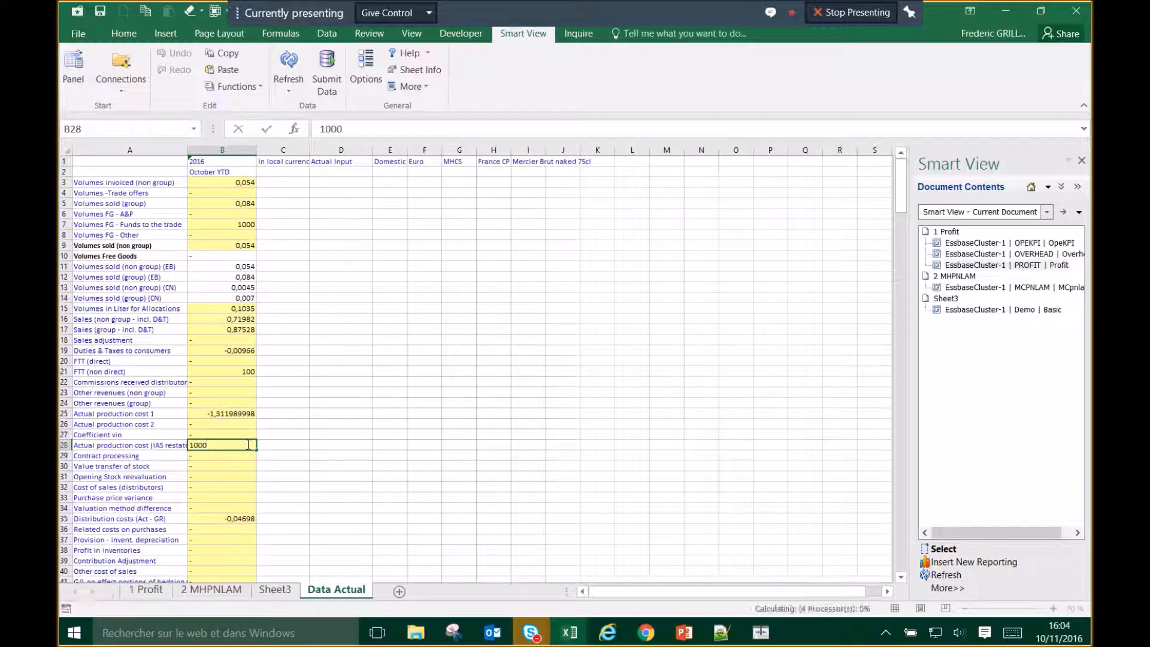
key(Return)
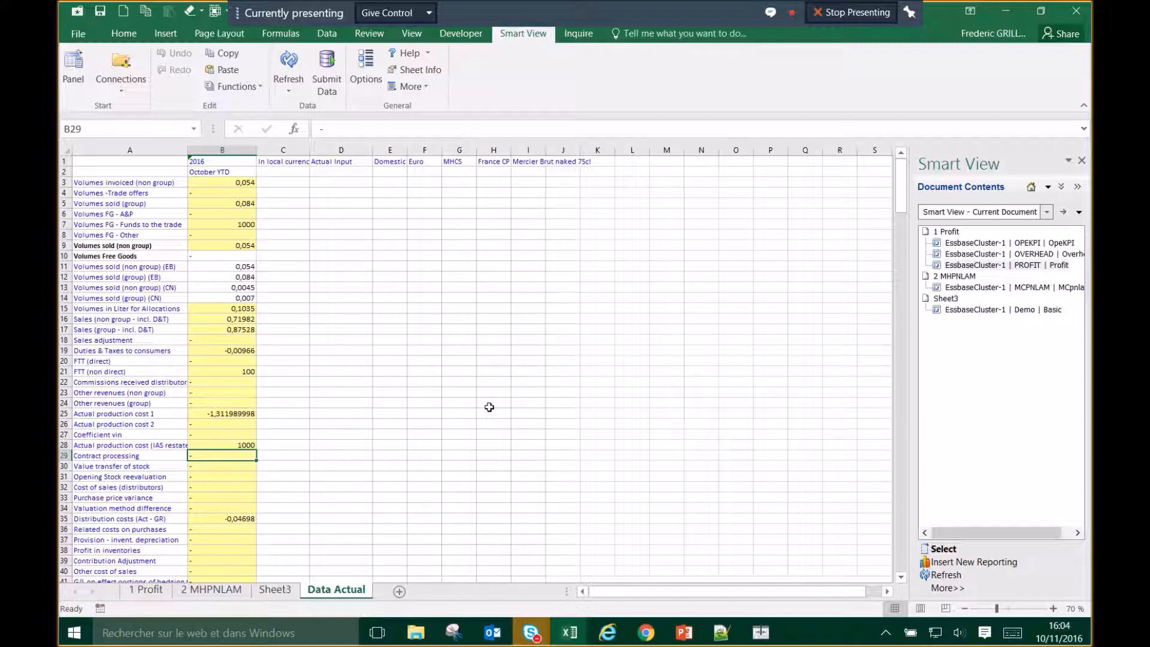
Step: Select B7, B21 and B28 together to read their 2100 sum, then deselect
click(244, 223)
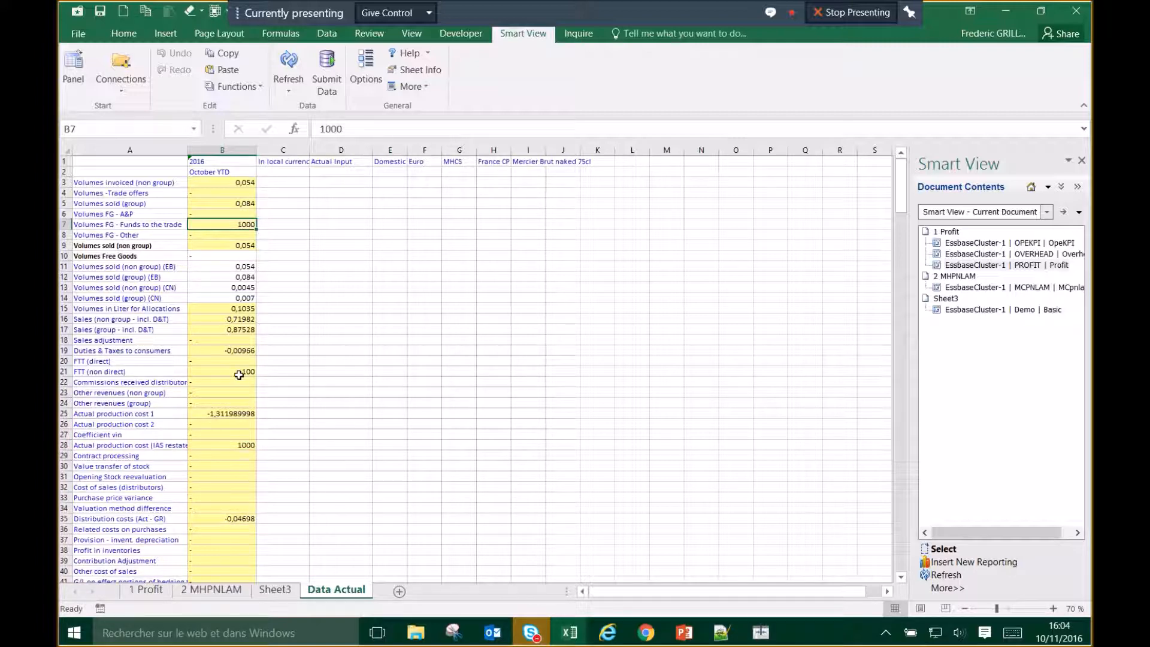
ctrl+click(240, 375)
ctrl+click(243, 447)
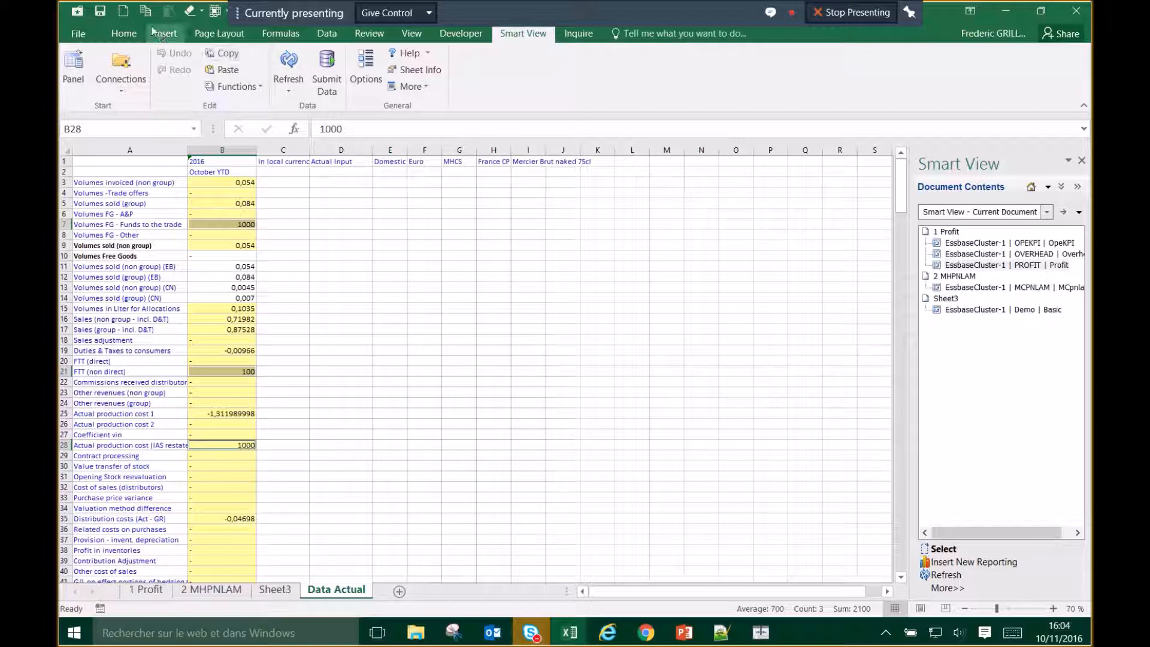
click(124, 32)
click(361, 348)
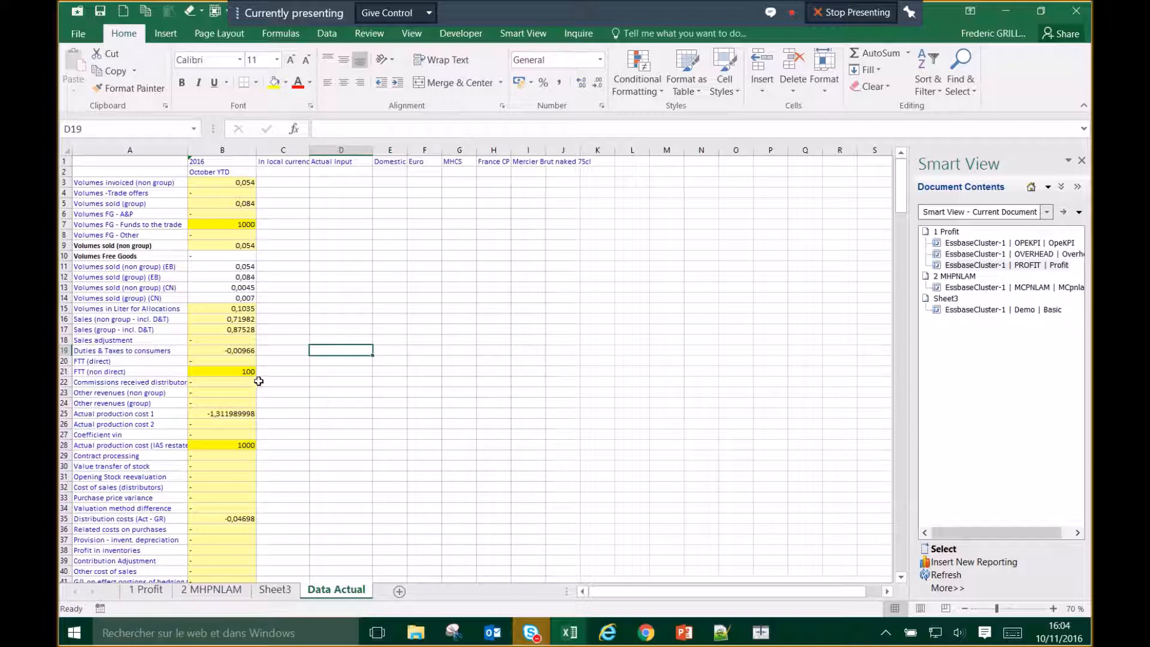
Step: Set the shared Actual cube as the active connection for the Data Actual worksheet
click(1049, 187)
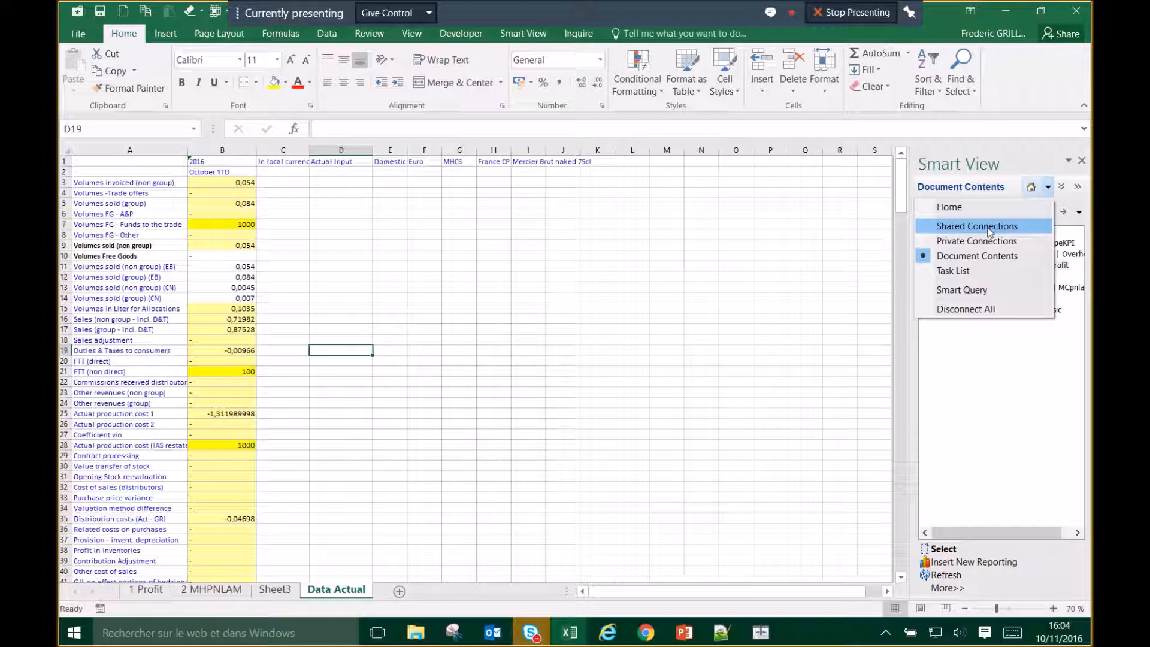
click(990, 231)
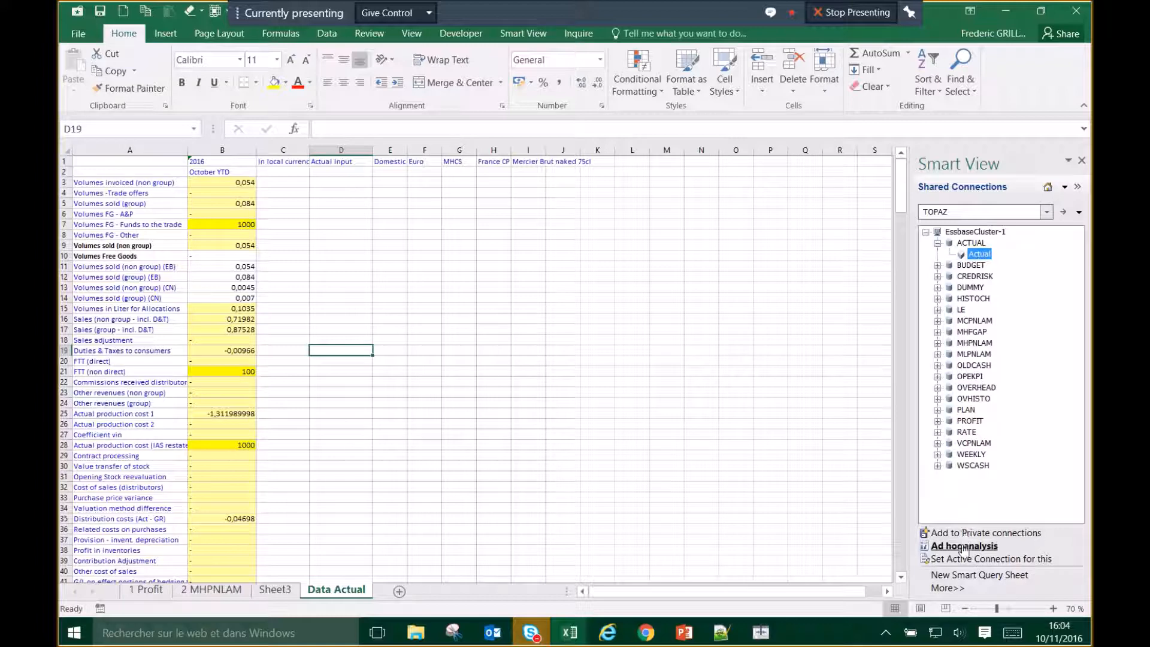
right_click(987, 258)
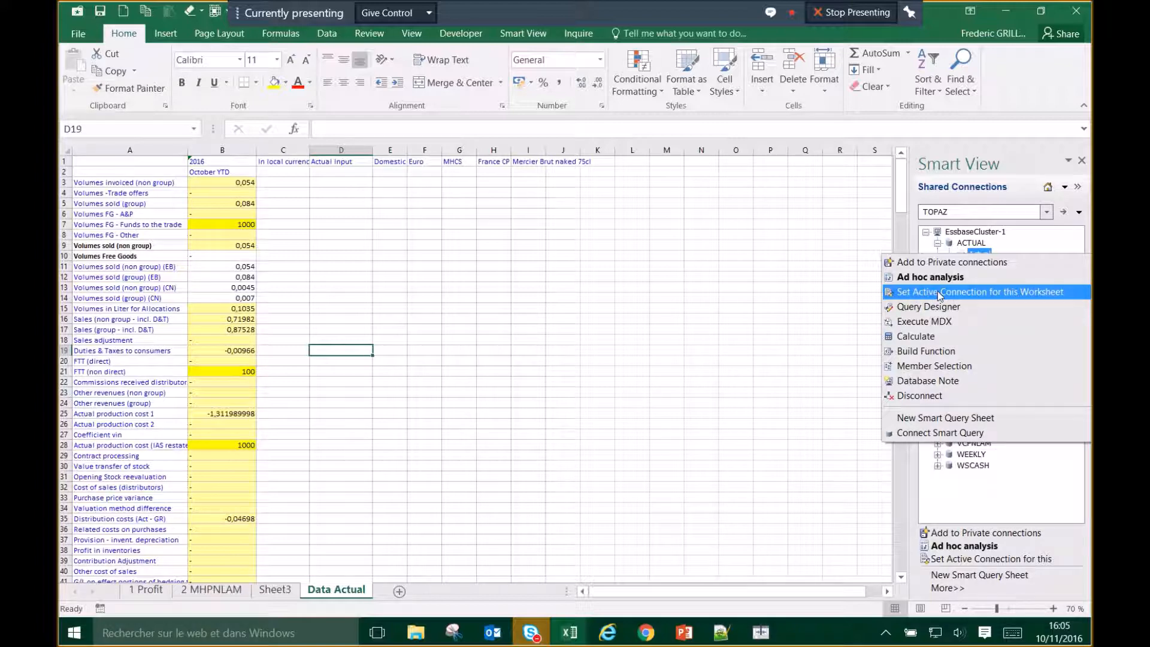
click(1013, 293)
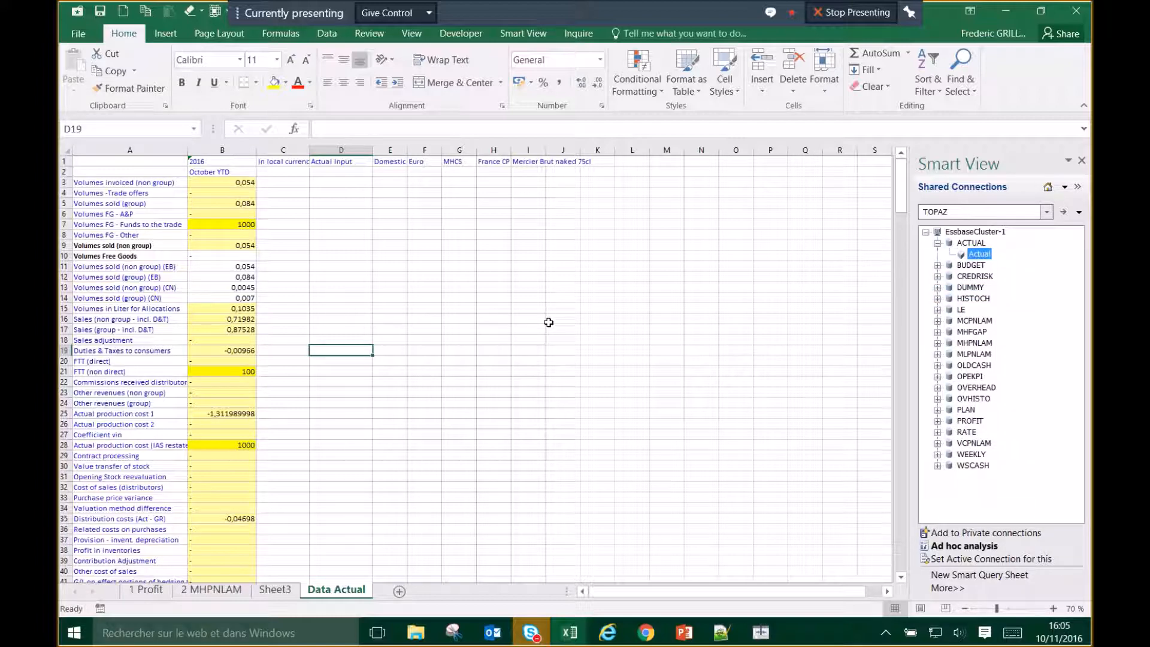
click(293, 311)
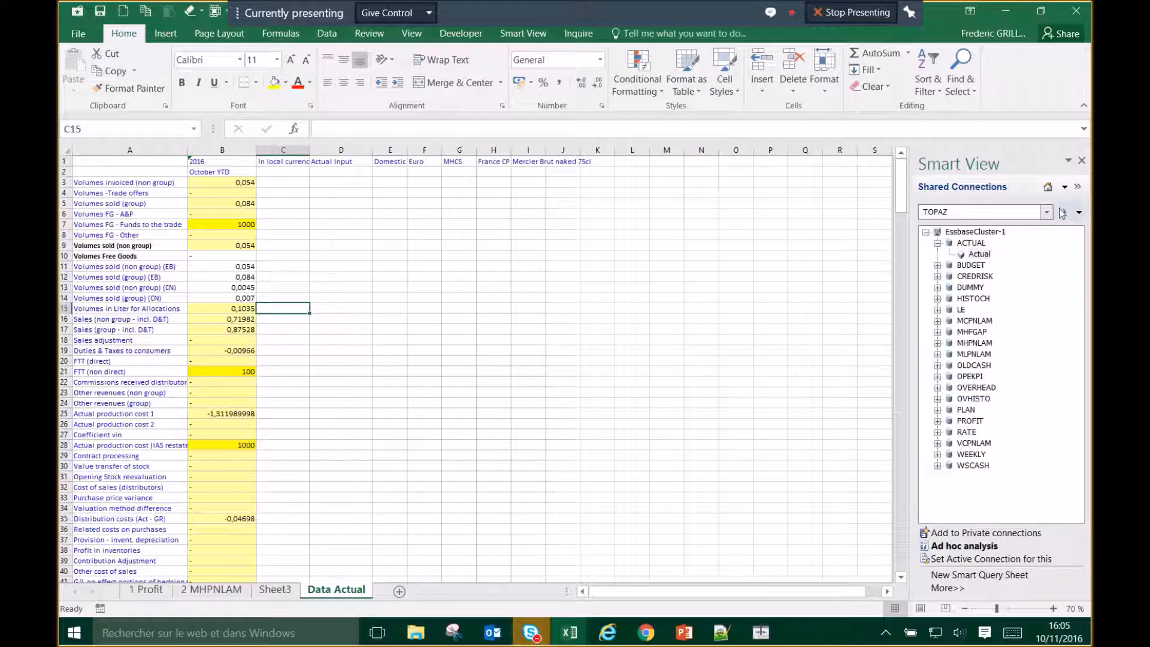
Step: Refresh Document Contents in the Smart View panel to list Data Actual
click(1065, 189)
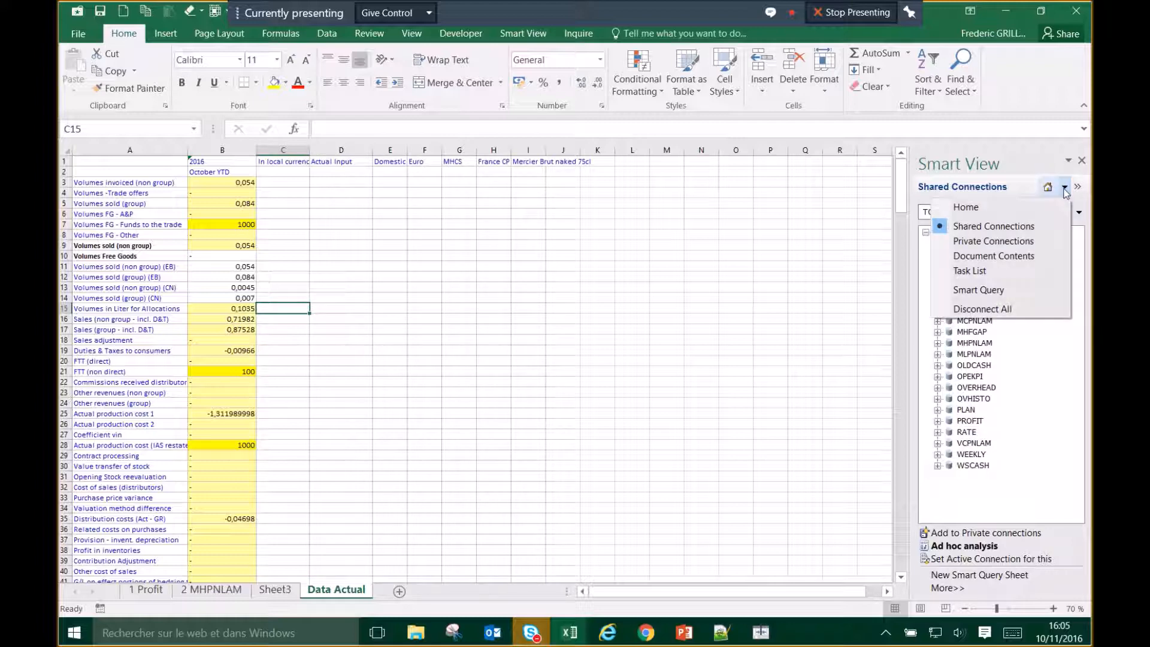
click(1024, 259)
click(1064, 214)
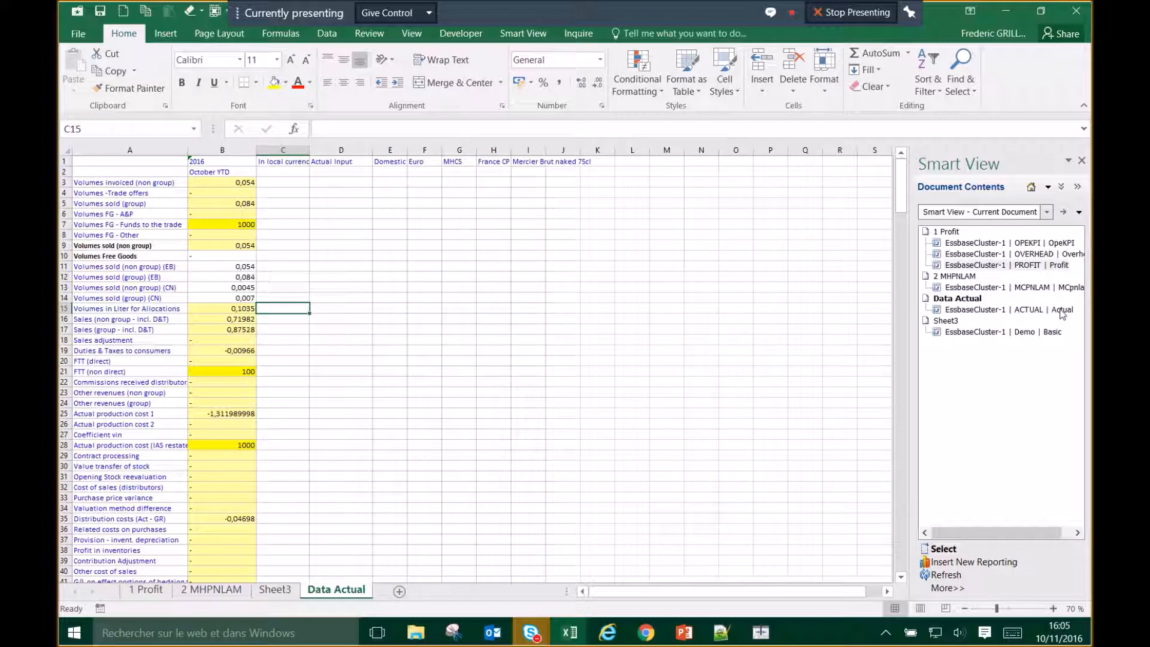
Step: Copy B7's 1000 and select the changed cells B7, B21 and B28
click(244, 226)
key(ctrl+c)
click(244, 371)
click(241, 449)
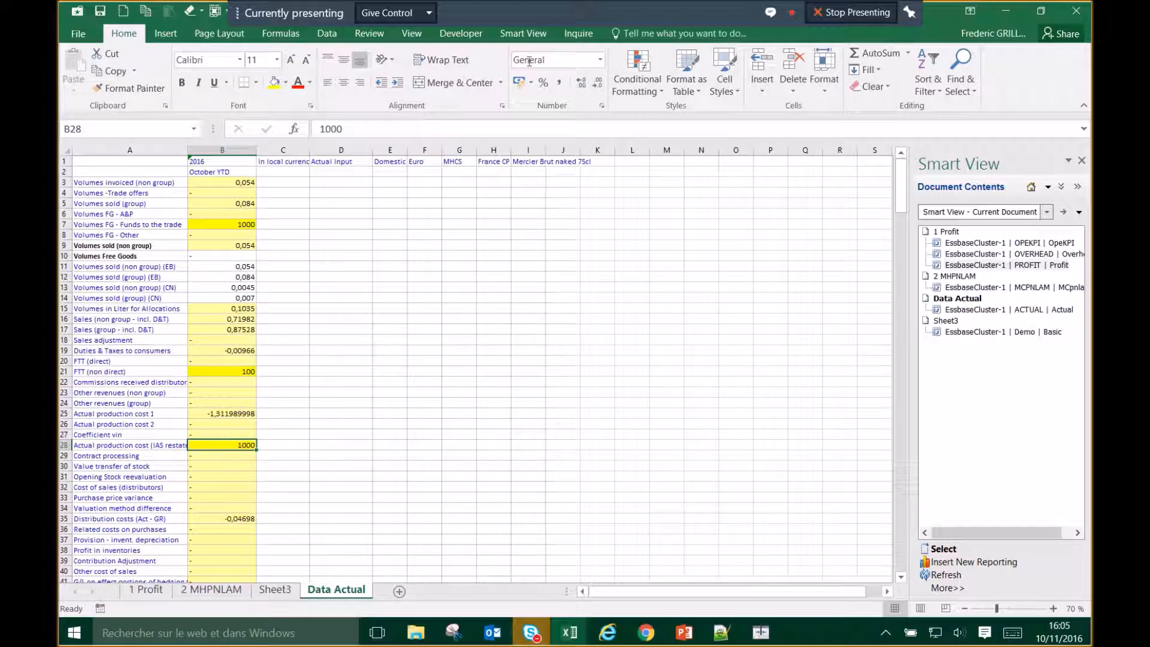
Step: Review Sheet Info showing EssbaseCluster-1, ACTUAL, Actual, then close it and reselect B7
click(524, 34)
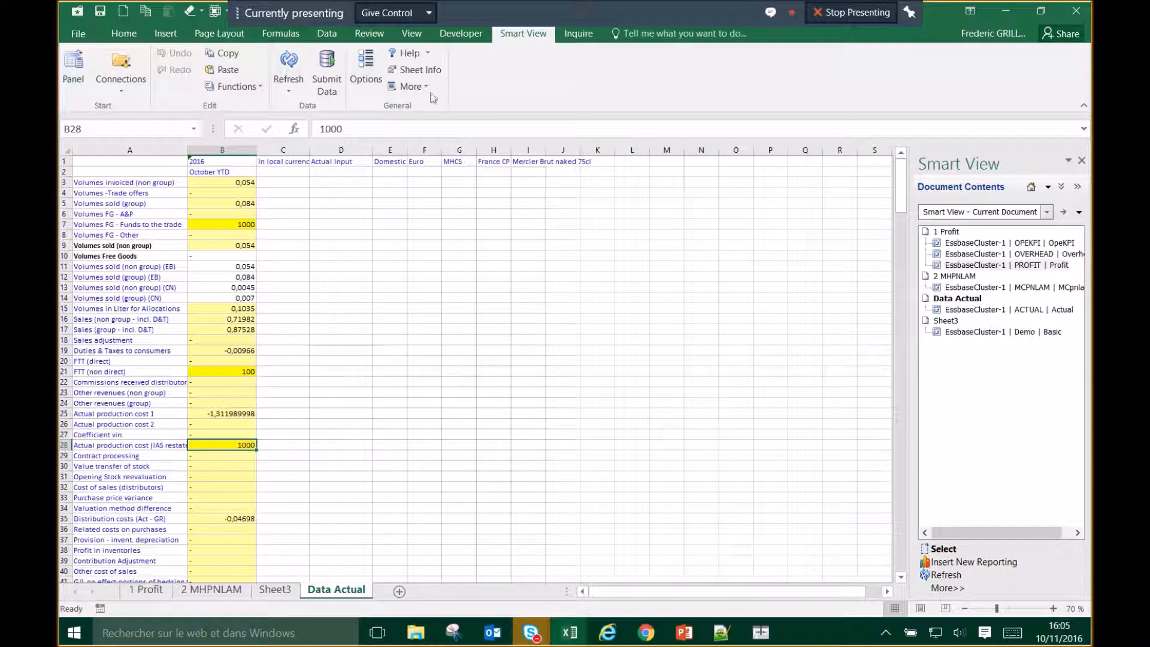
click(414, 70)
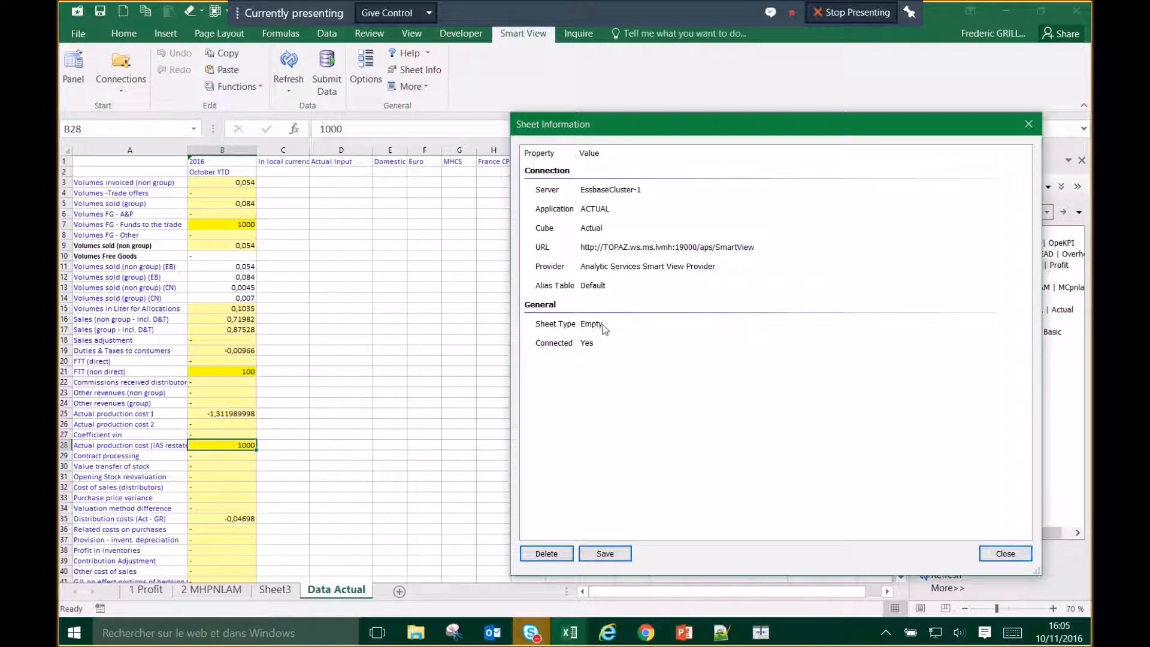
drag(686, 134, 523, 218)
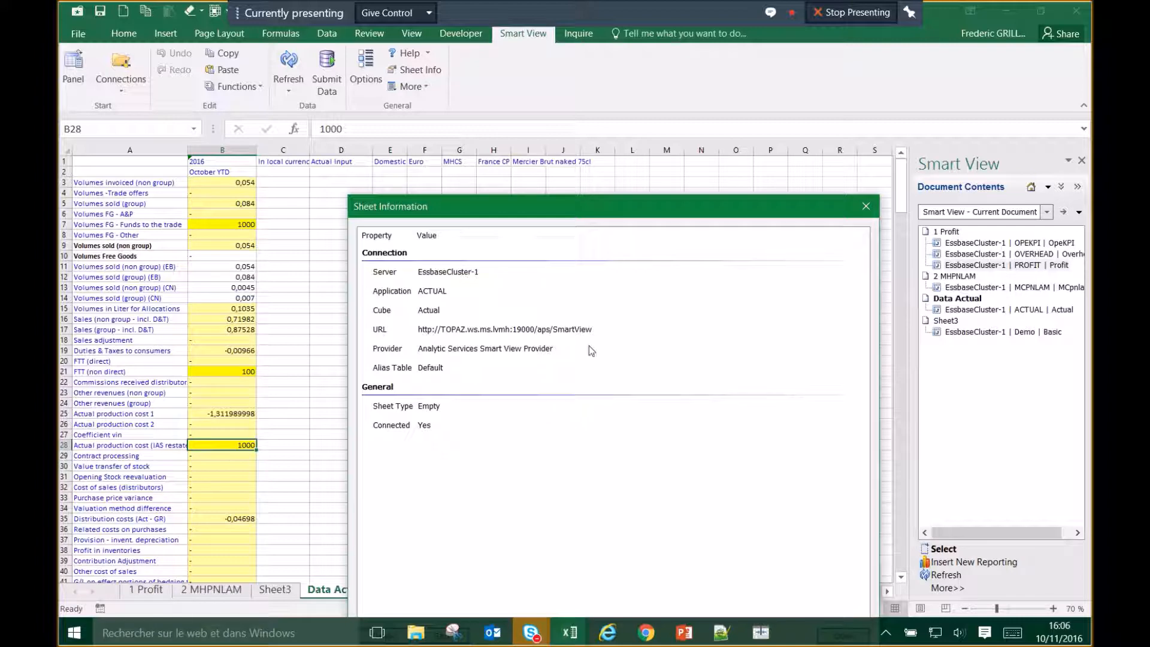
click(865, 206)
click(237, 222)
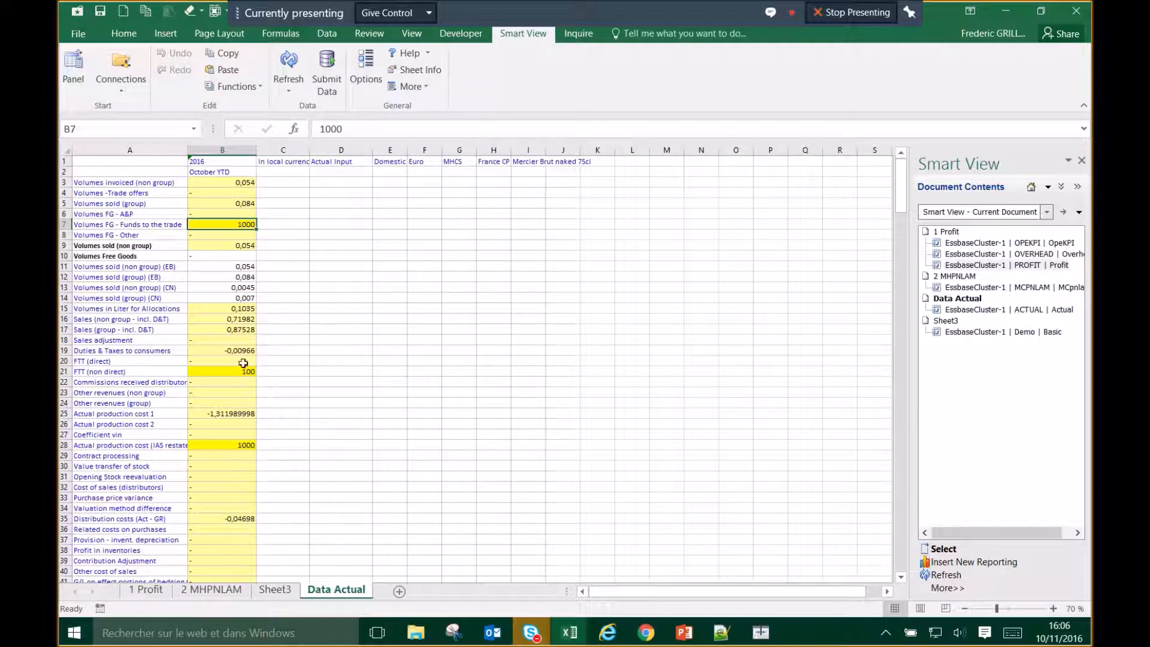
Step: Copy the dash from B6 over the values in B7, B21 and B28
key(Up)
key(ctrl+c)
click(242, 225)
key(ctrl+v)
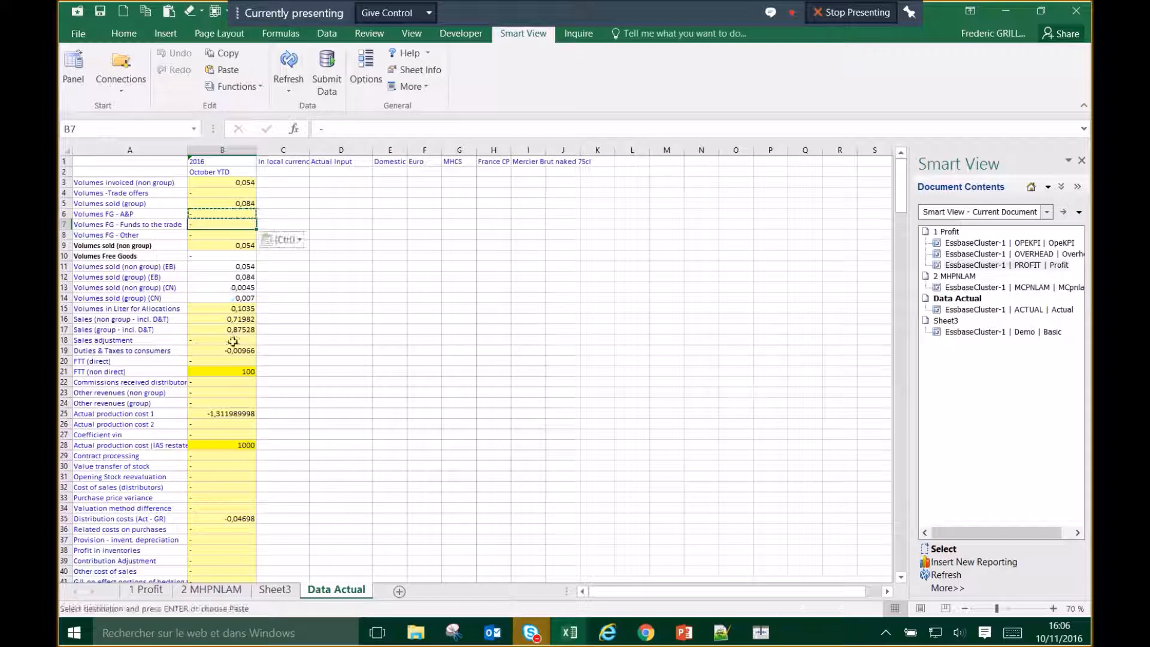
click(228, 371)
key(ctrl+v)
click(227, 443)
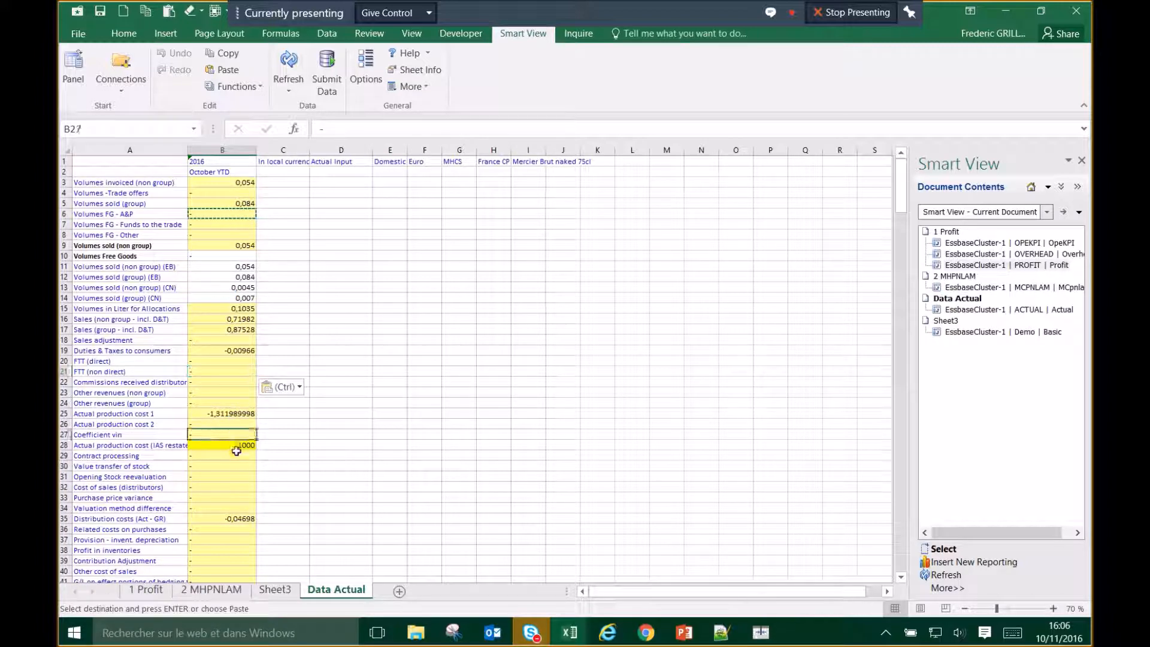
key(ctrl+v)
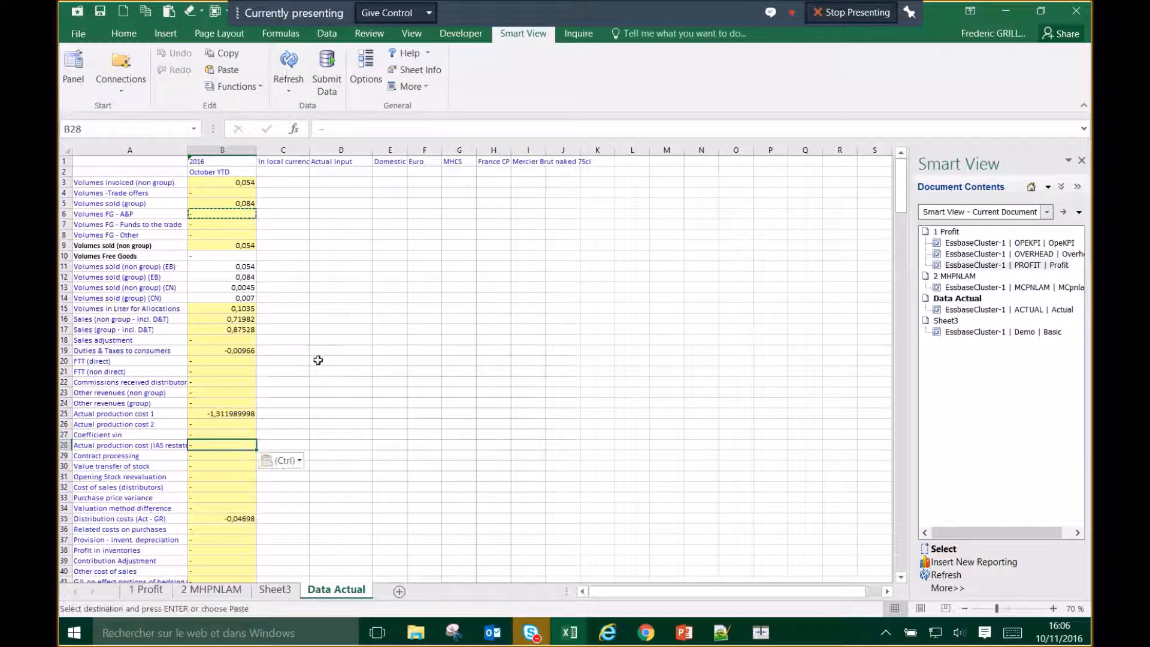
Step: Refresh the sheet into an ACTUAL/Actual ad hoc grid and check its Sheet Info
drag(282, 414, 283, 403)
click(289, 60)
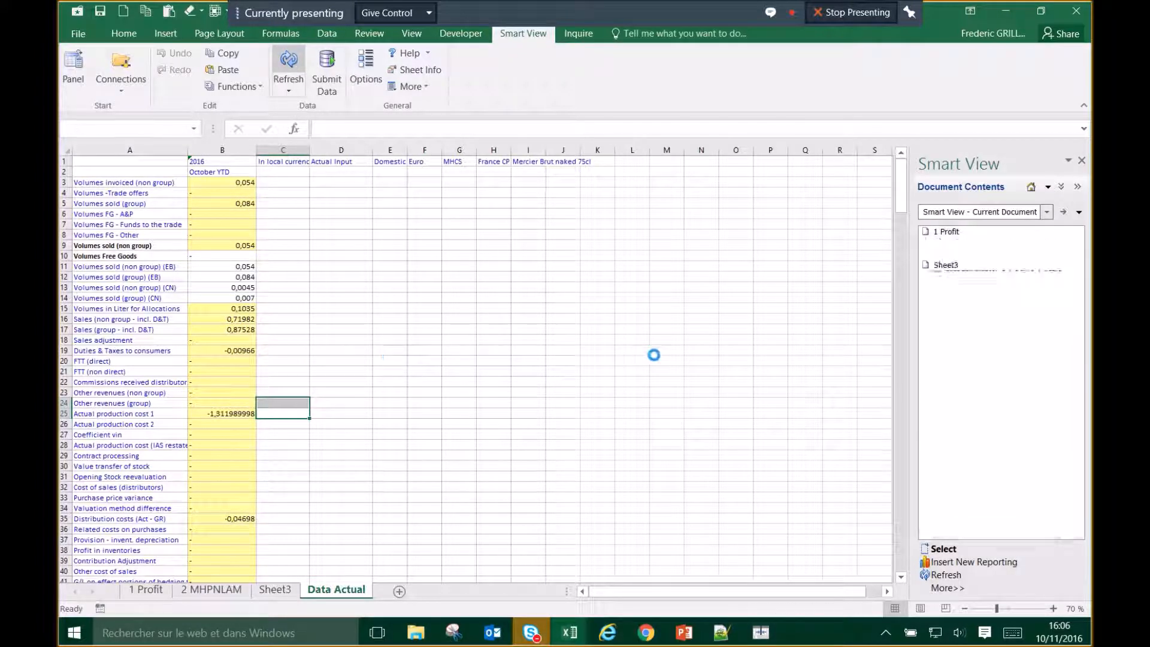
click(298, 339)
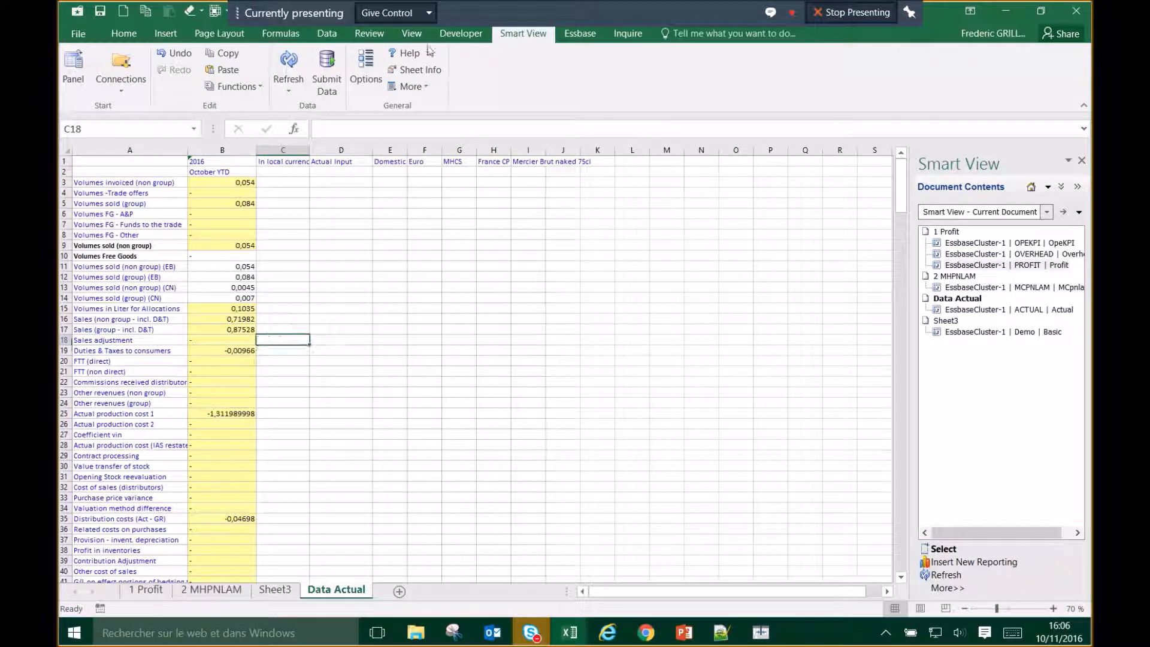
click(417, 69)
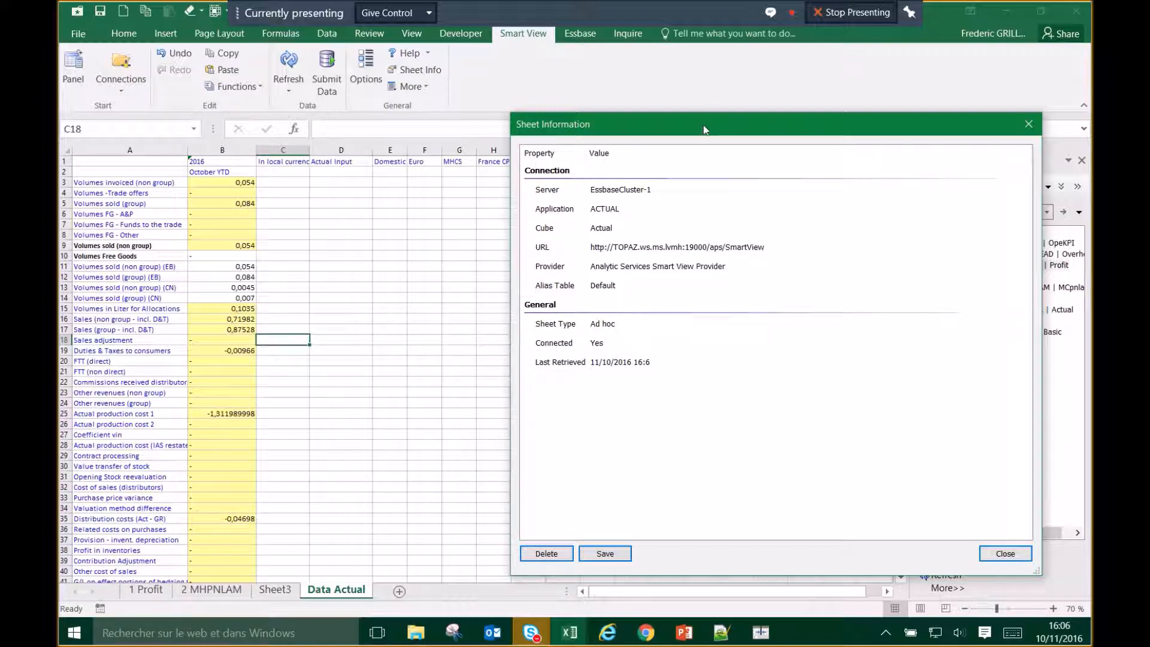
drag(711, 113, 545, 223)
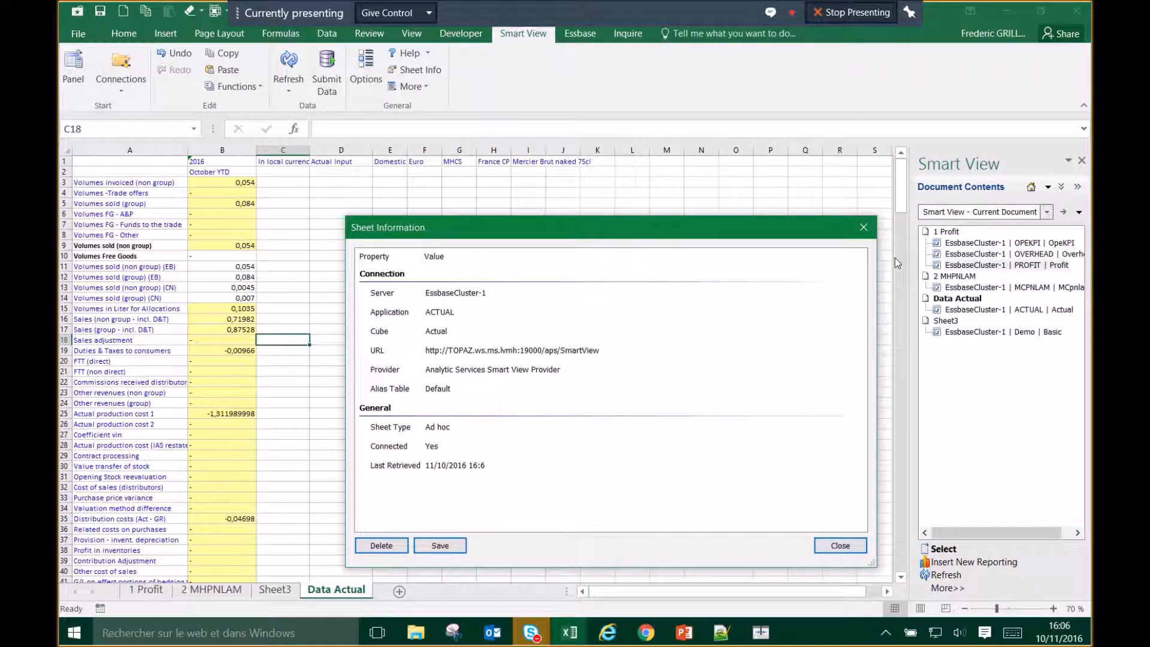
click(864, 227)
Step: Switch the Smart View panel to the Shared Connections view
right_click(971, 310)
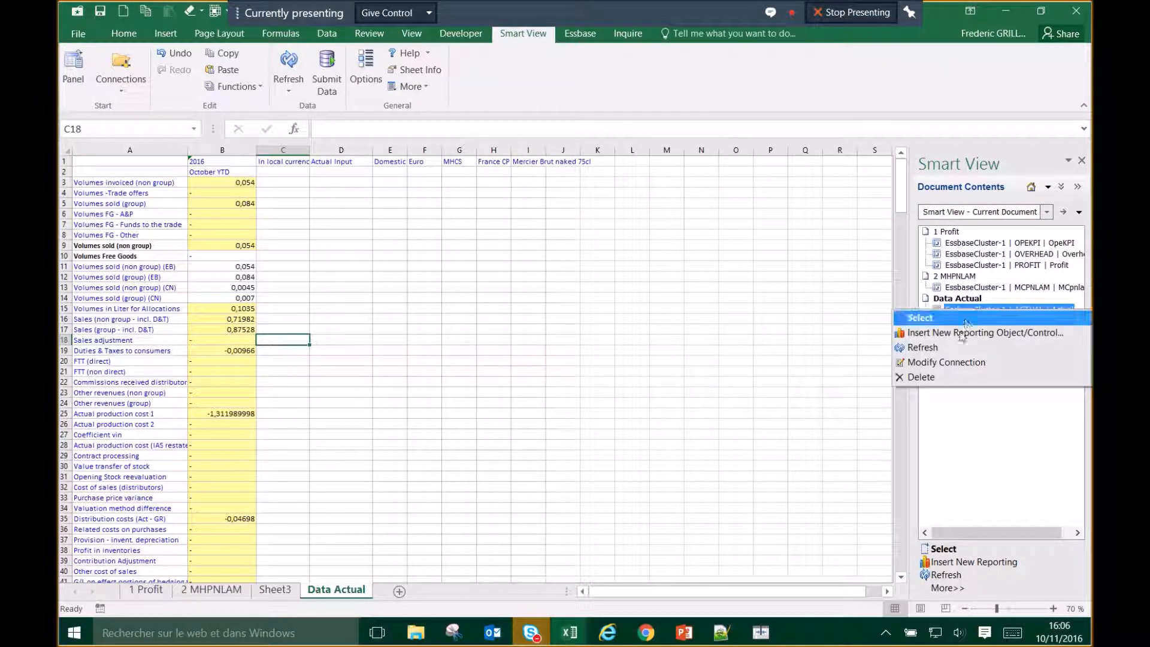
click(776, 350)
click(1061, 186)
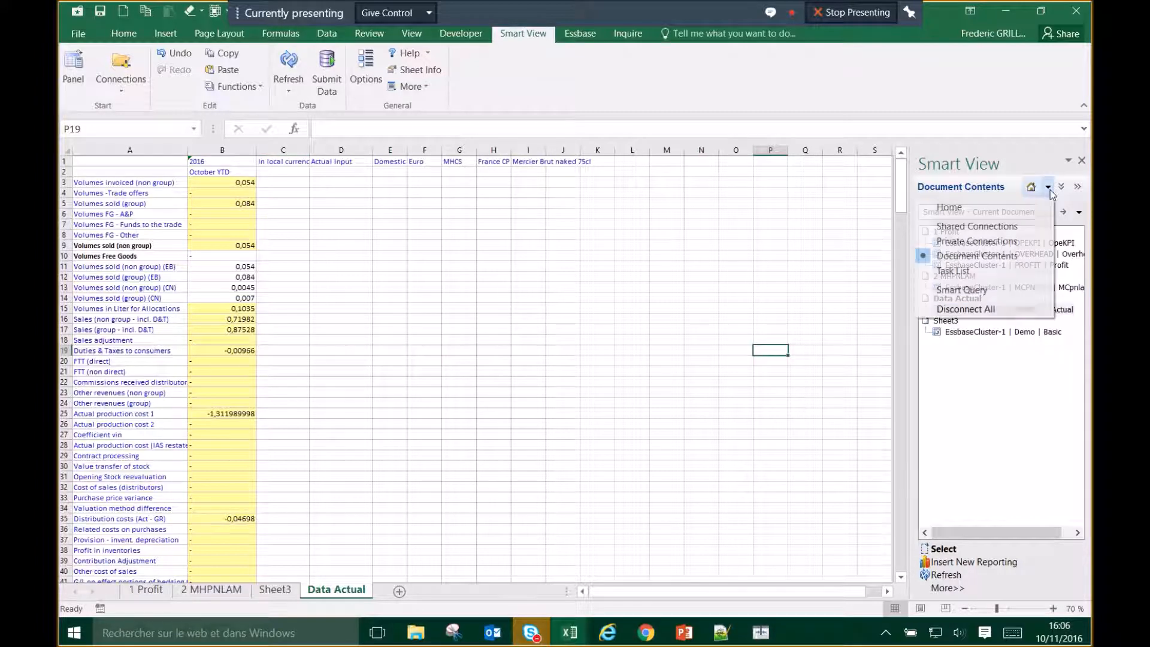
click(959, 223)
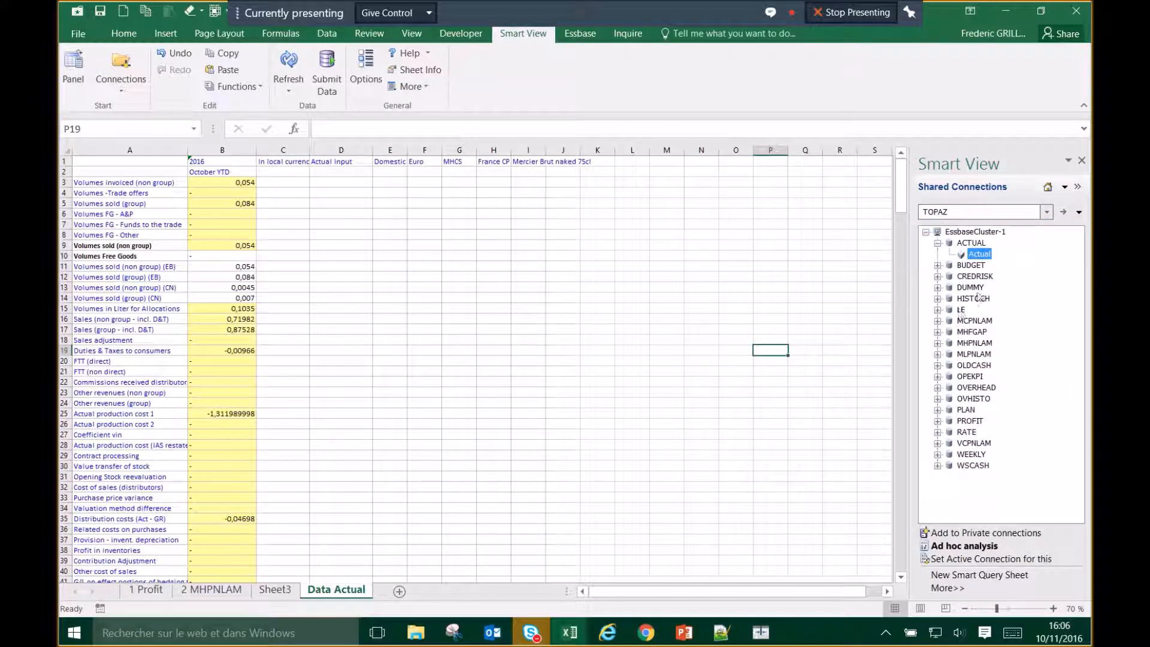
right_click(979, 254)
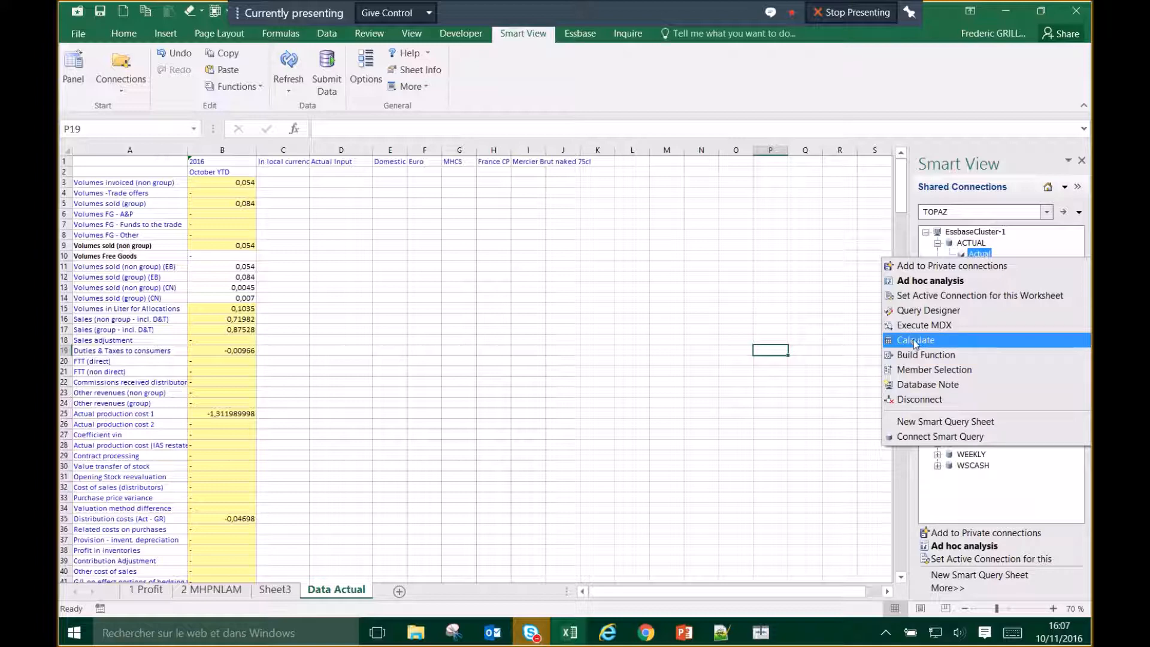
click(915, 341)
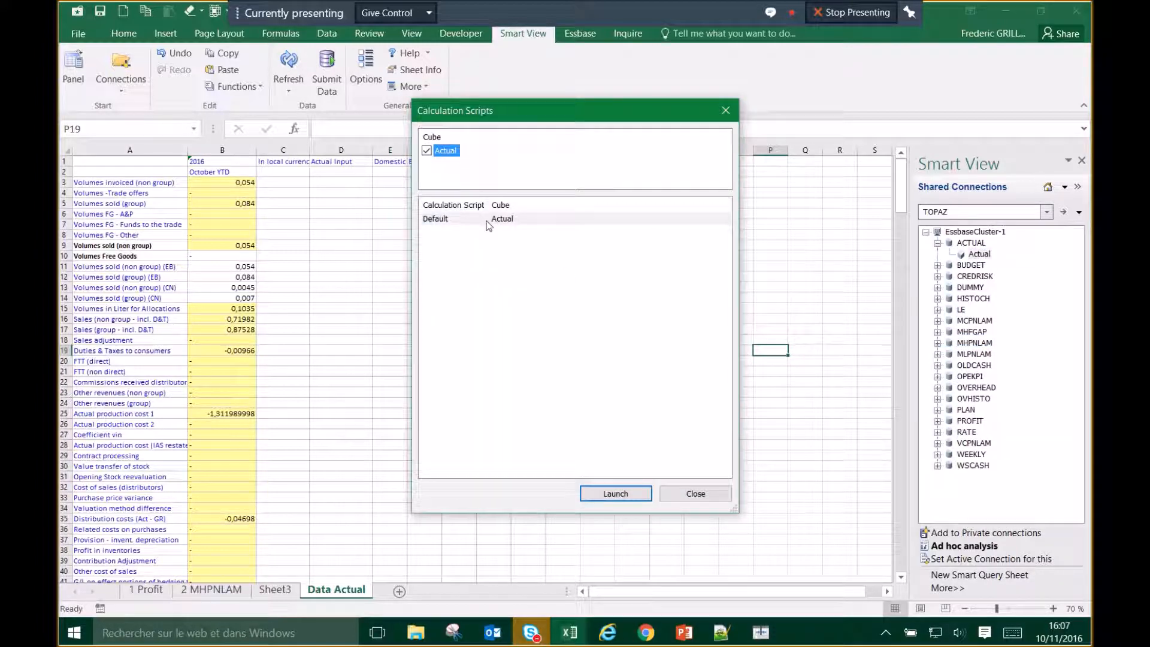
click(701, 497)
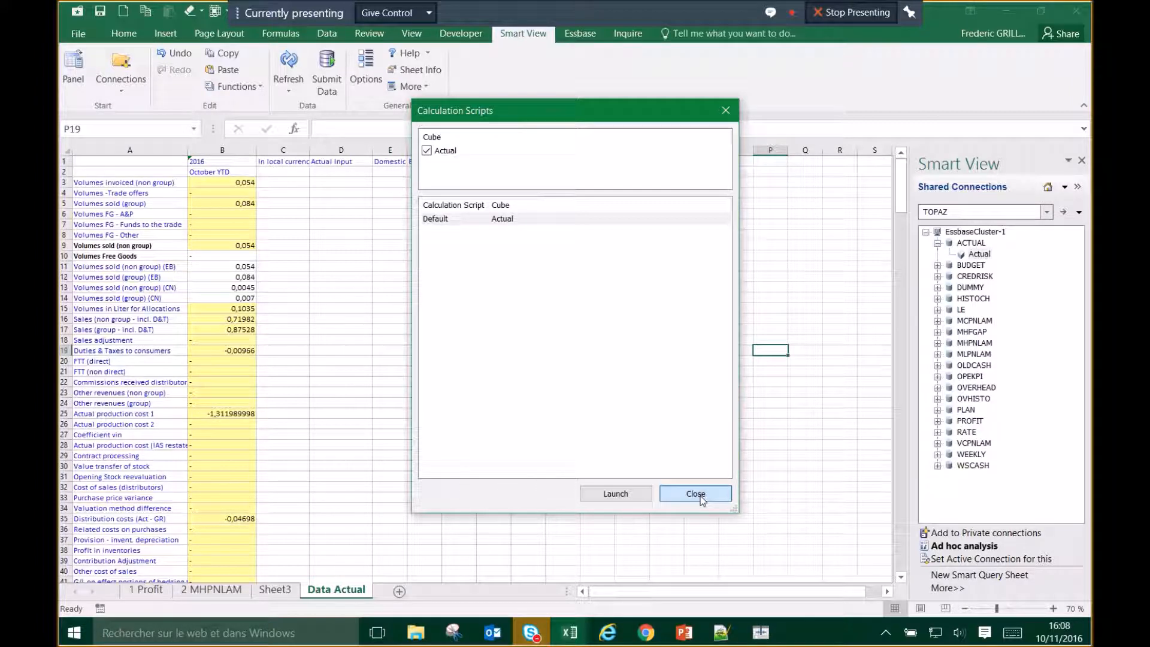
click(696, 494)
click(594, 374)
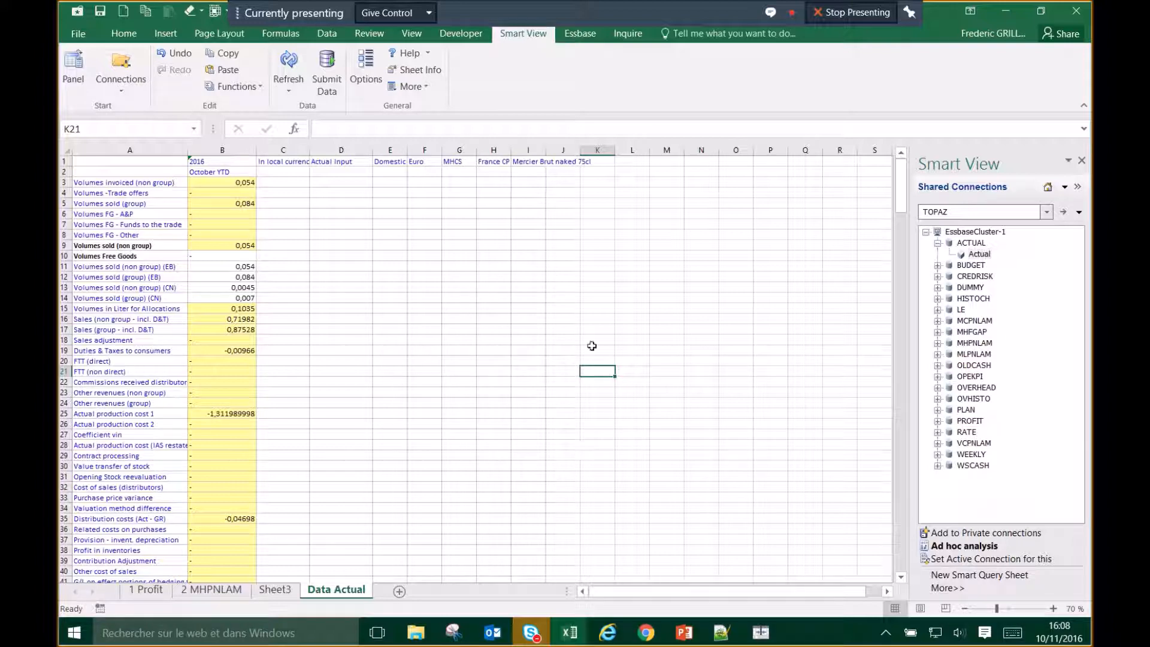
Step: With K28 selected, right-click the Actual node in the Shared Connections tree
click(600, 443)
key(alt+Tab)
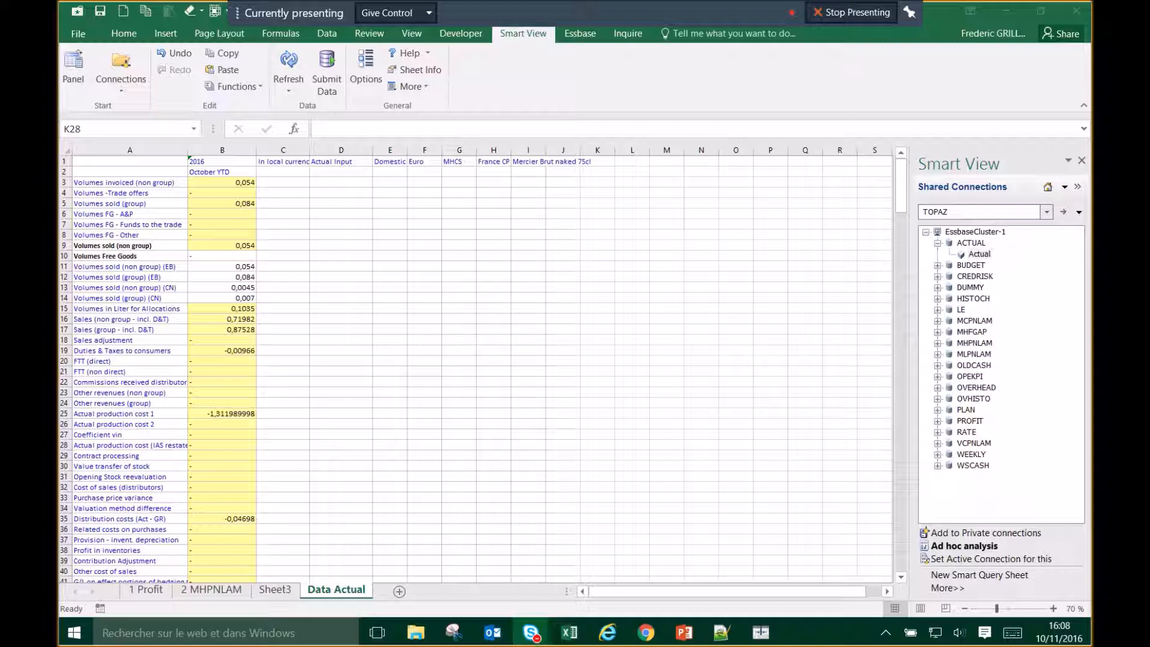
right_click(975, 257)
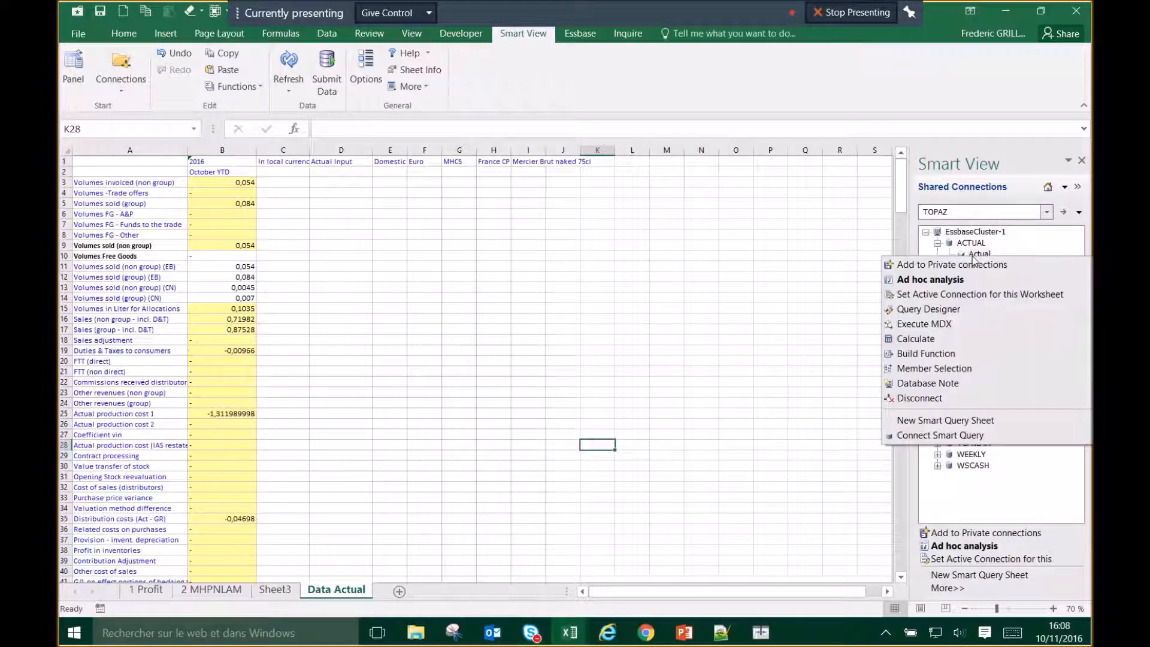